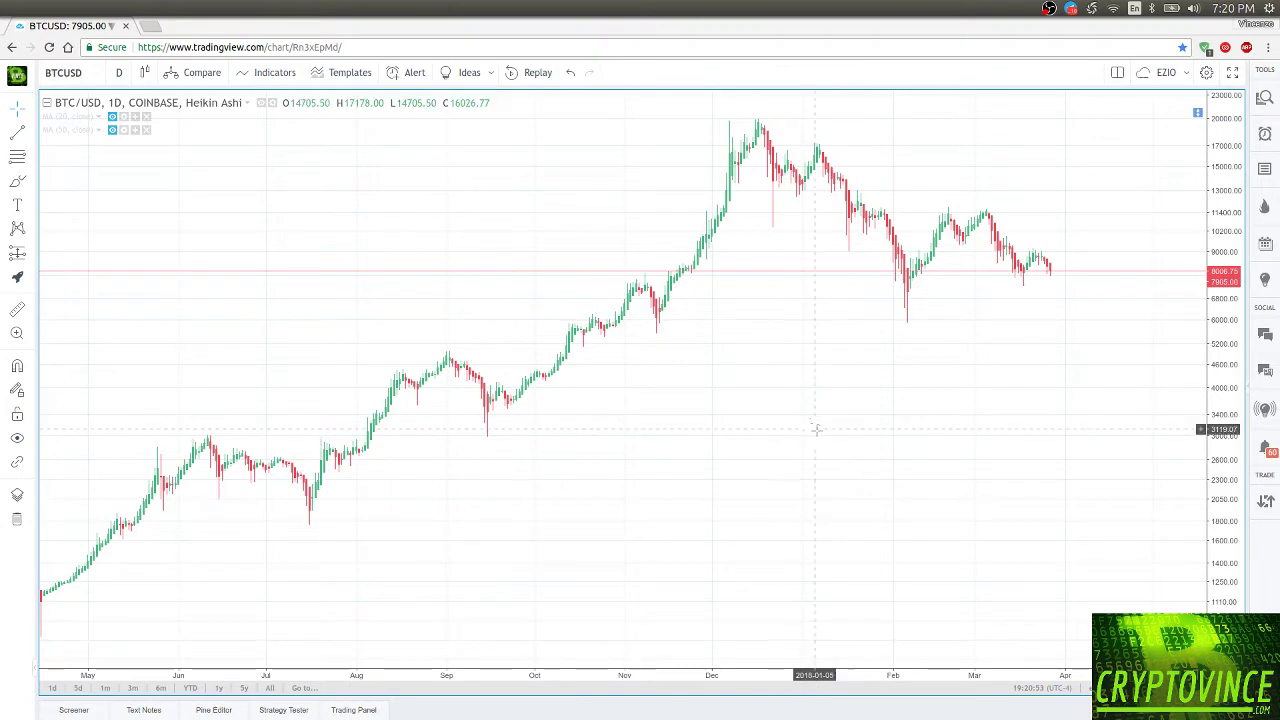
# Switch the BTC/USD chart from daily candles to the 2-hour interval.
pyautogui.scroll(2, 820, 431)
pyautogui.scroll(2, 831, 433)
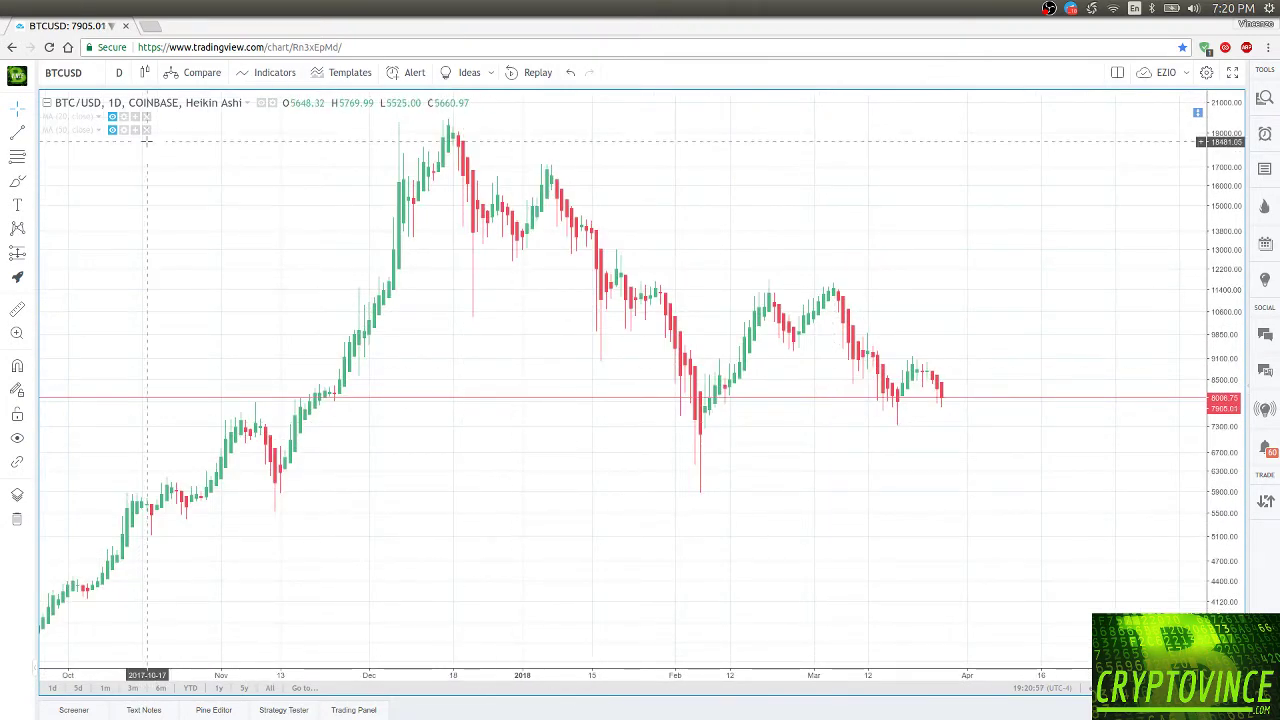
pyautogui.click(118, 72)
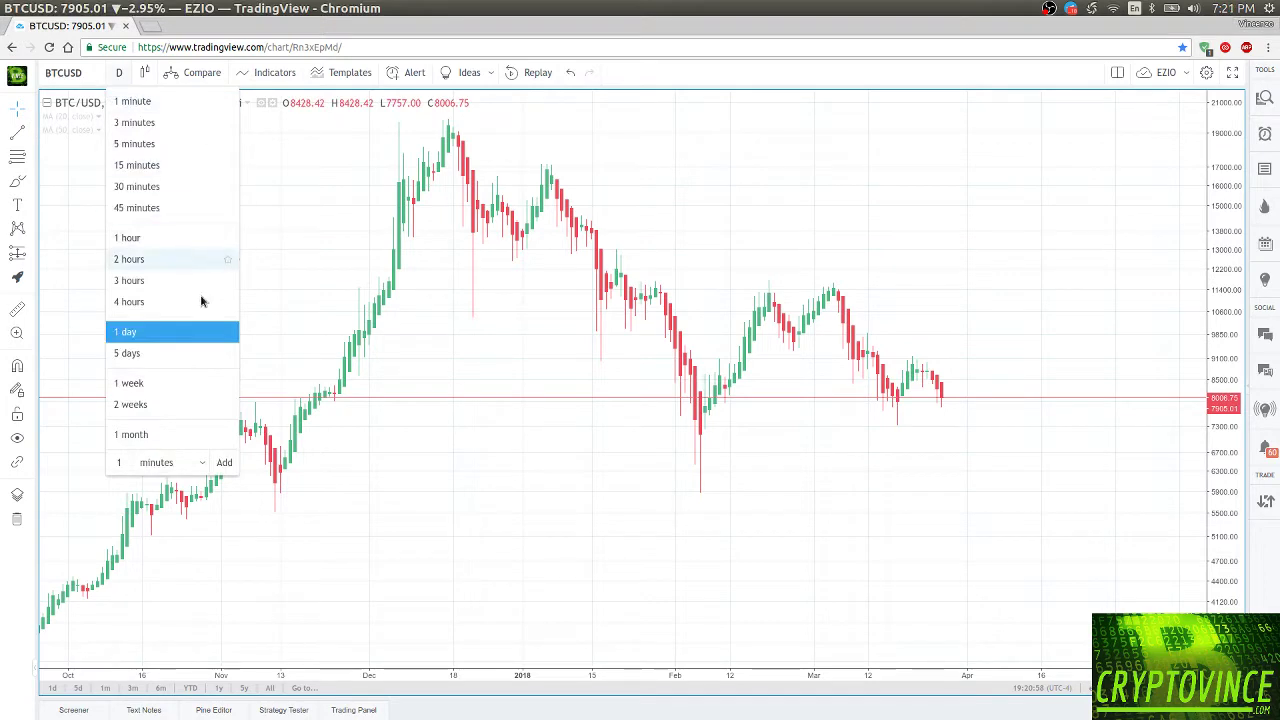
pyautogui.click(150, 260)
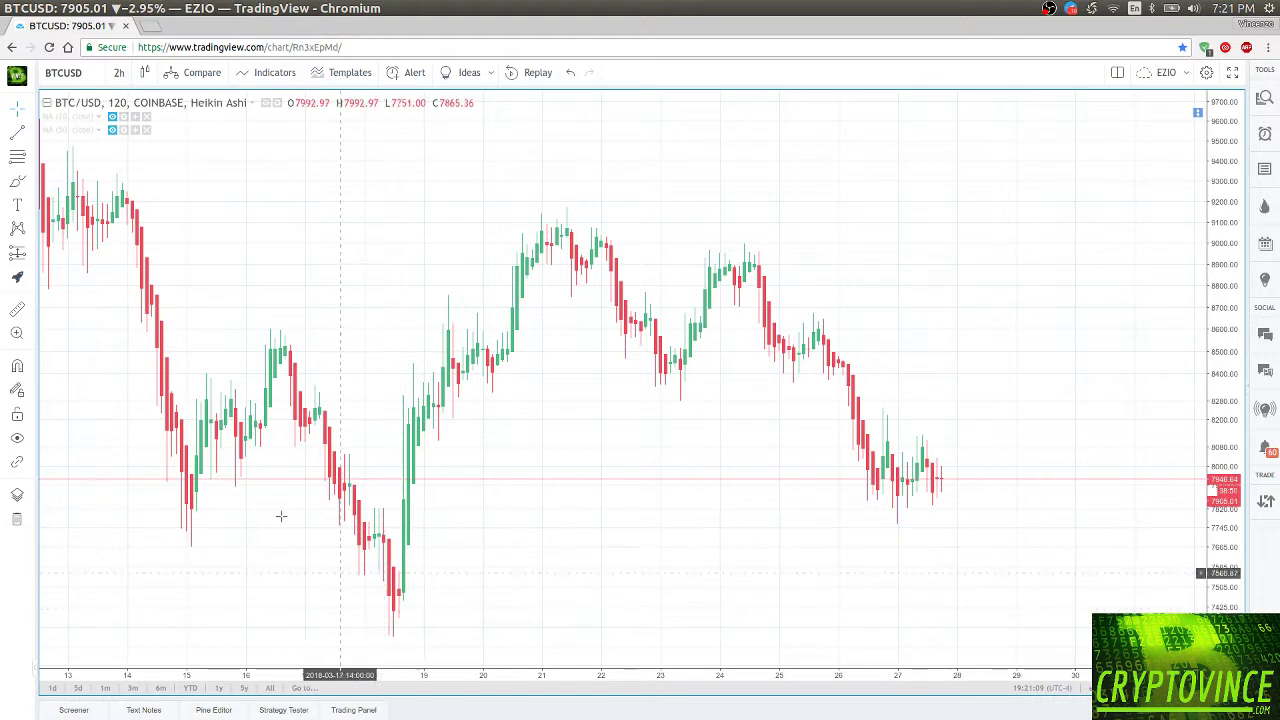
# Draw a Fib Retracement from the 18 March low at about 7317 up to about 9187 above the 21 March peak.
pyautogui.click(24, 158)
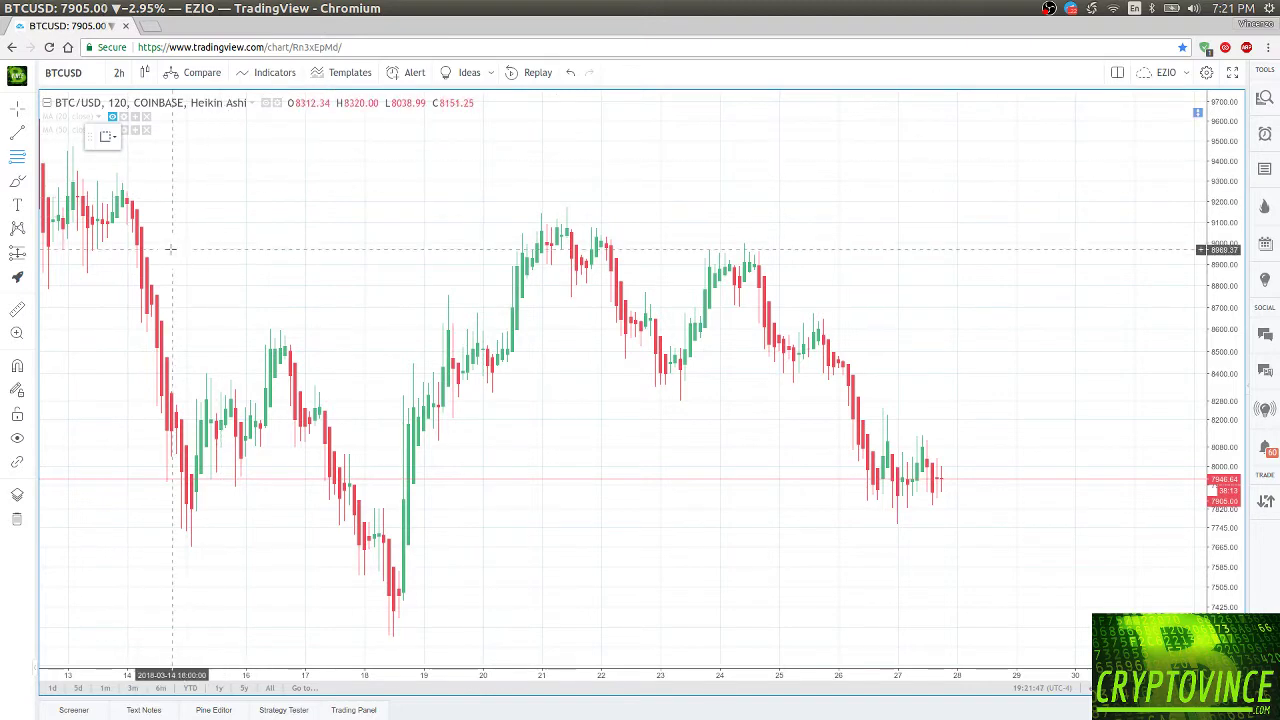
pyautogui.click(28, 157)
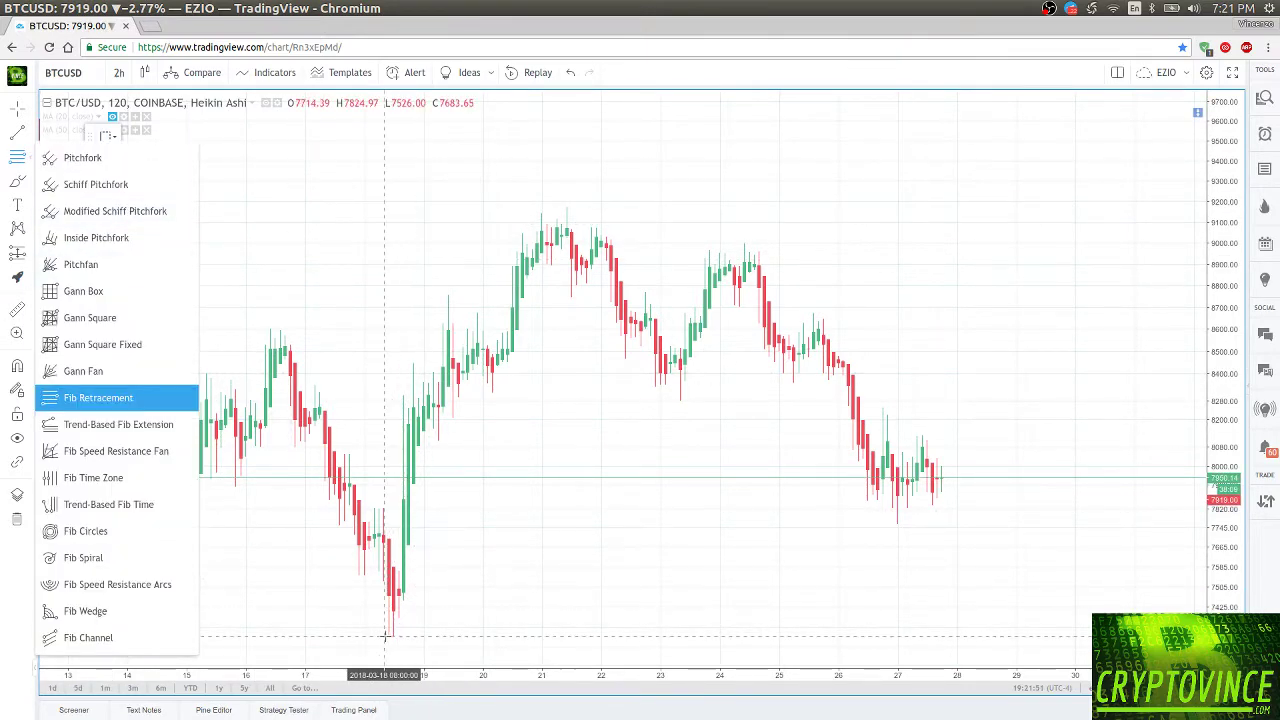
pyautogui.click(386, 634)
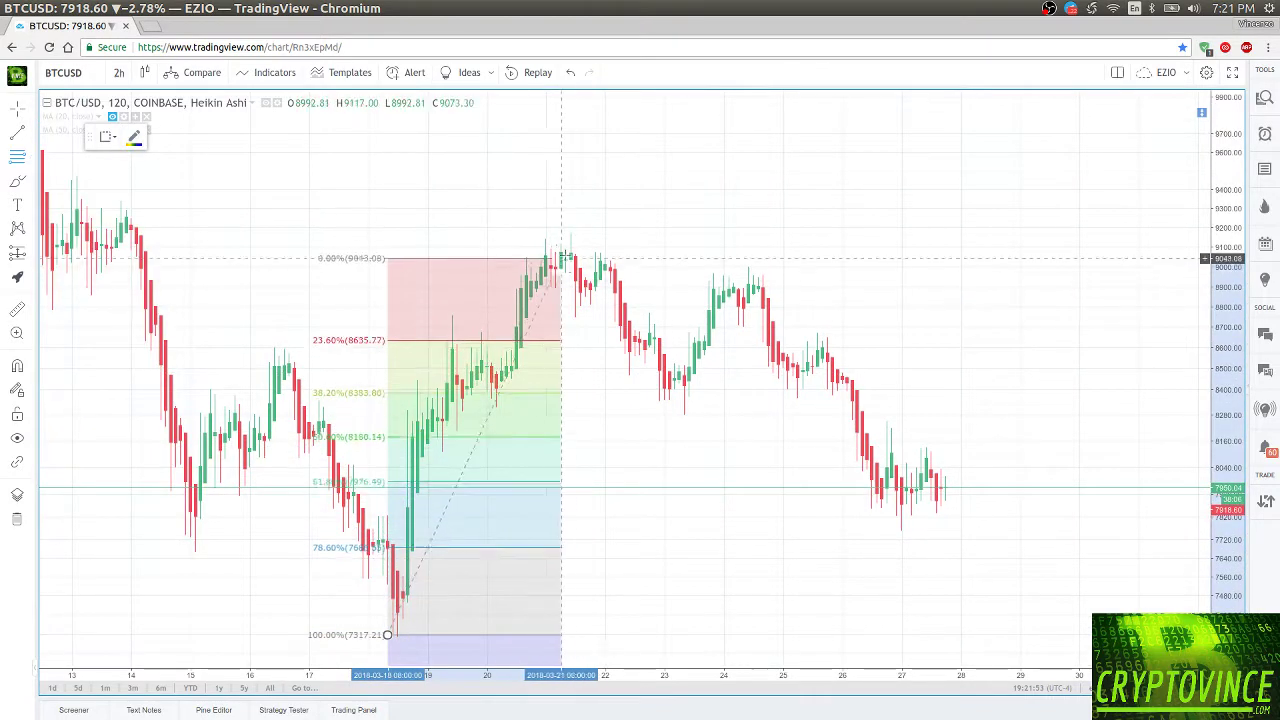
pyautogui.click(693, 230)
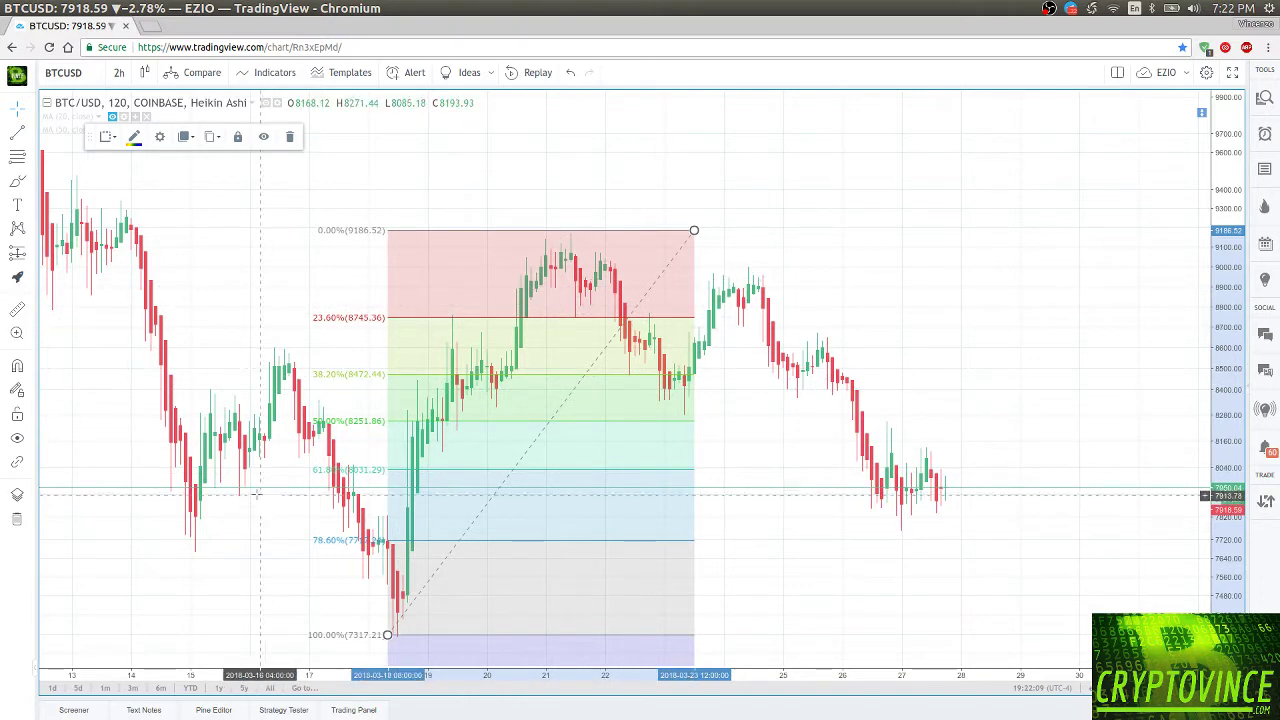
pyautogui.click(266, 517)
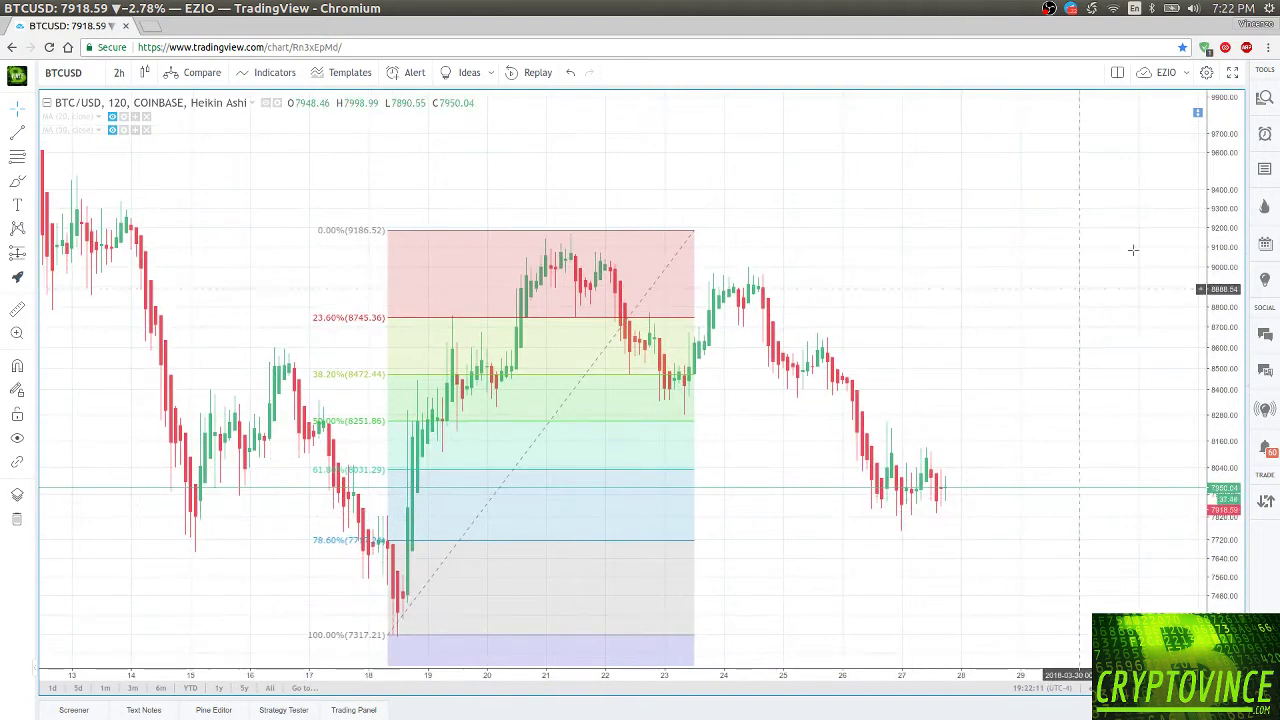
# Draw an XABCD pattern over the swings with X at about 7316, A 9192, B 8242, C 9007 and D 7752.
pyautogui.moveTo(992, 356); pyautogui.dragTo(986, 290)
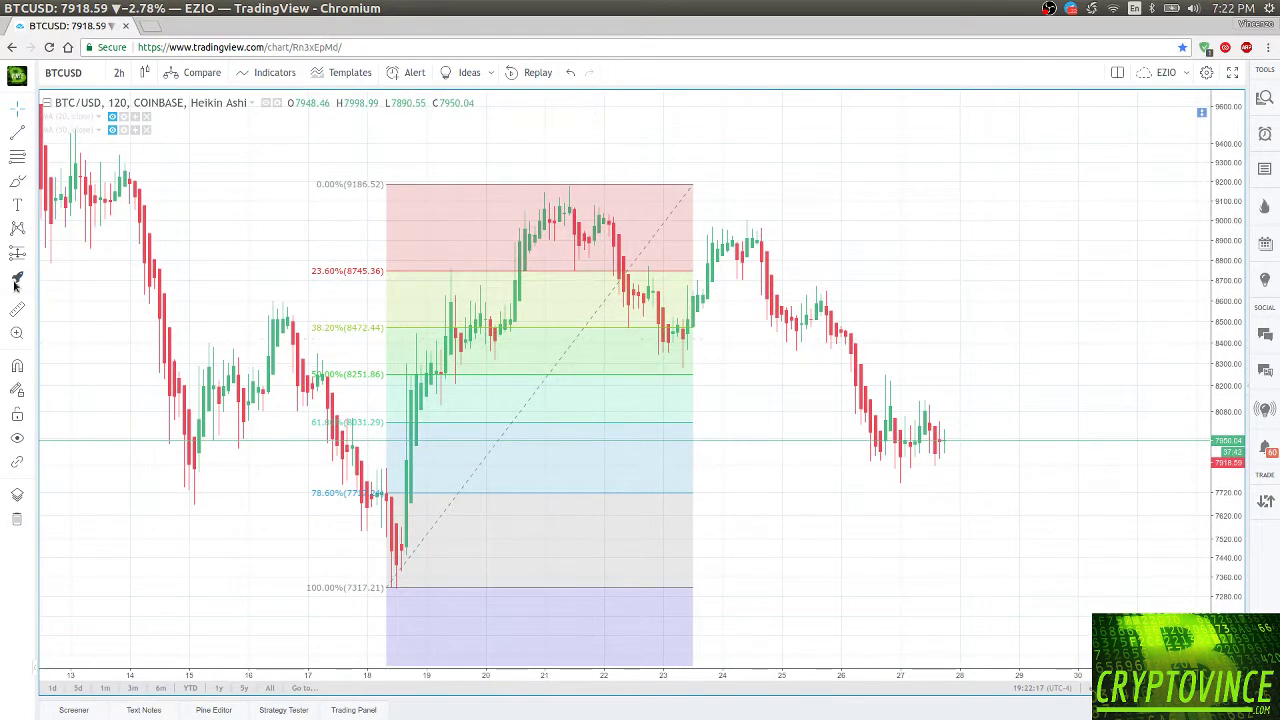
pyautogui.click(20, 231)
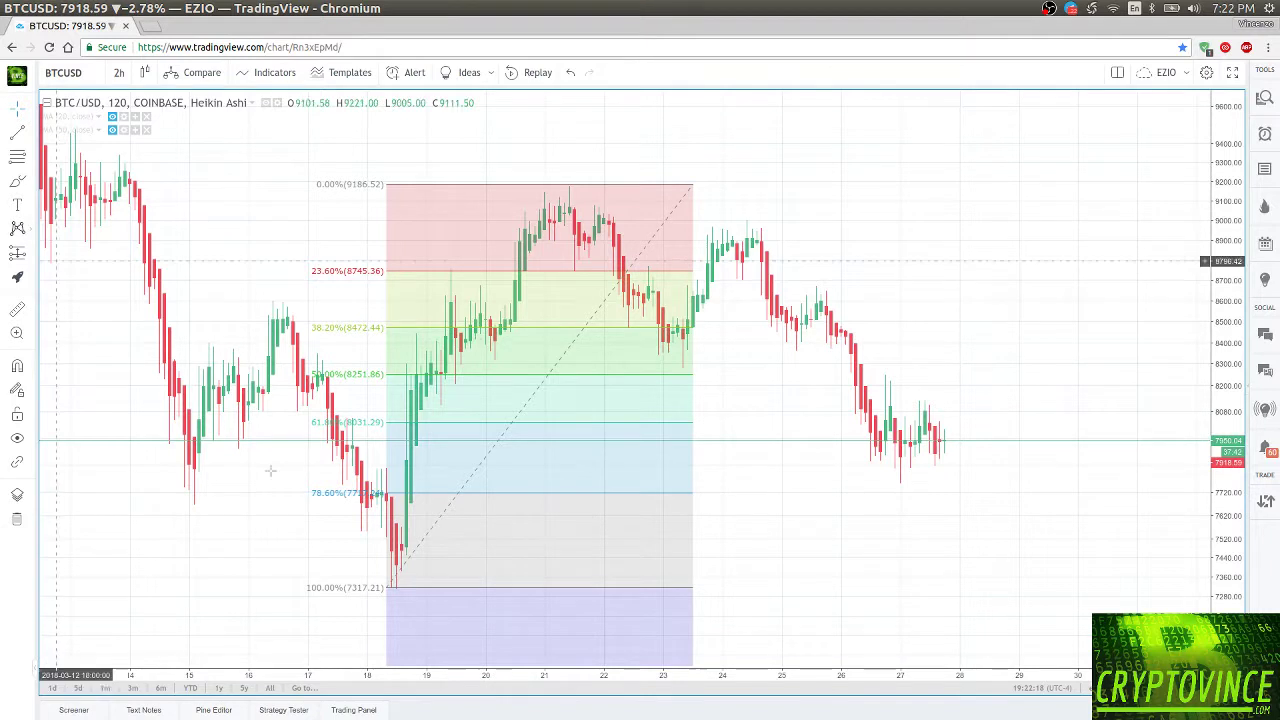
pyautogui.click(391, 588)
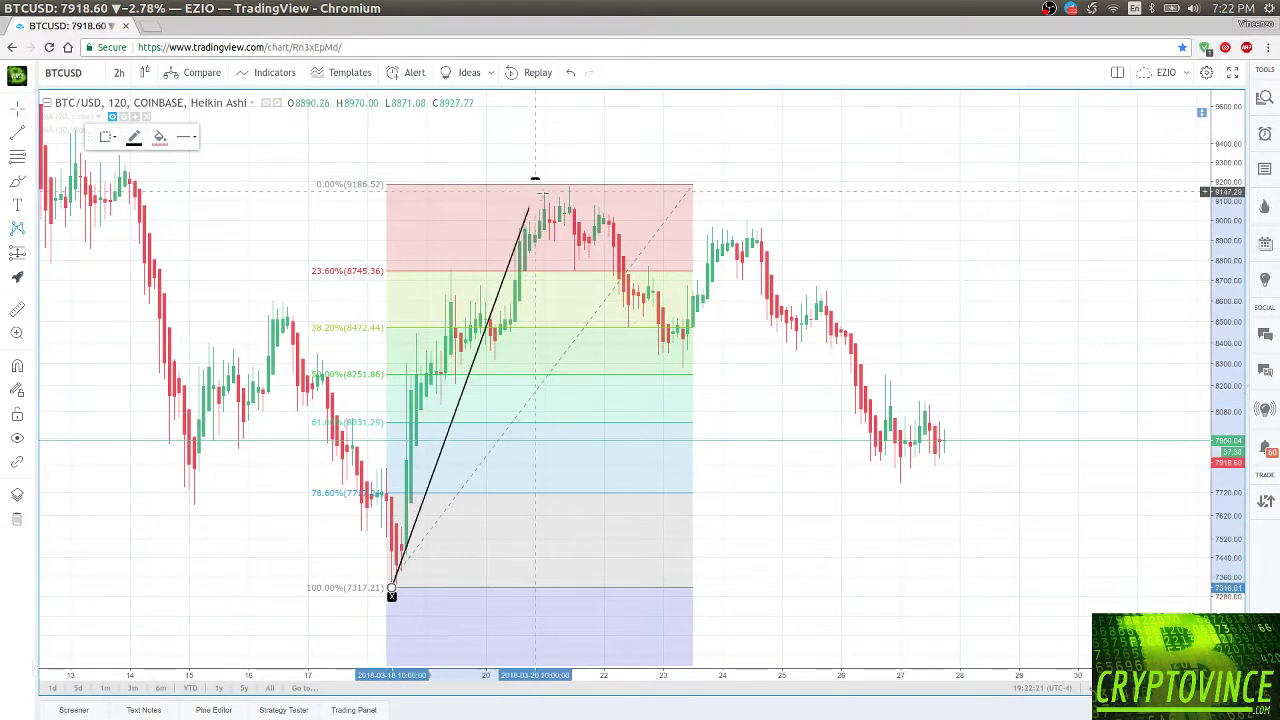
pyautogui.click(569, 180)
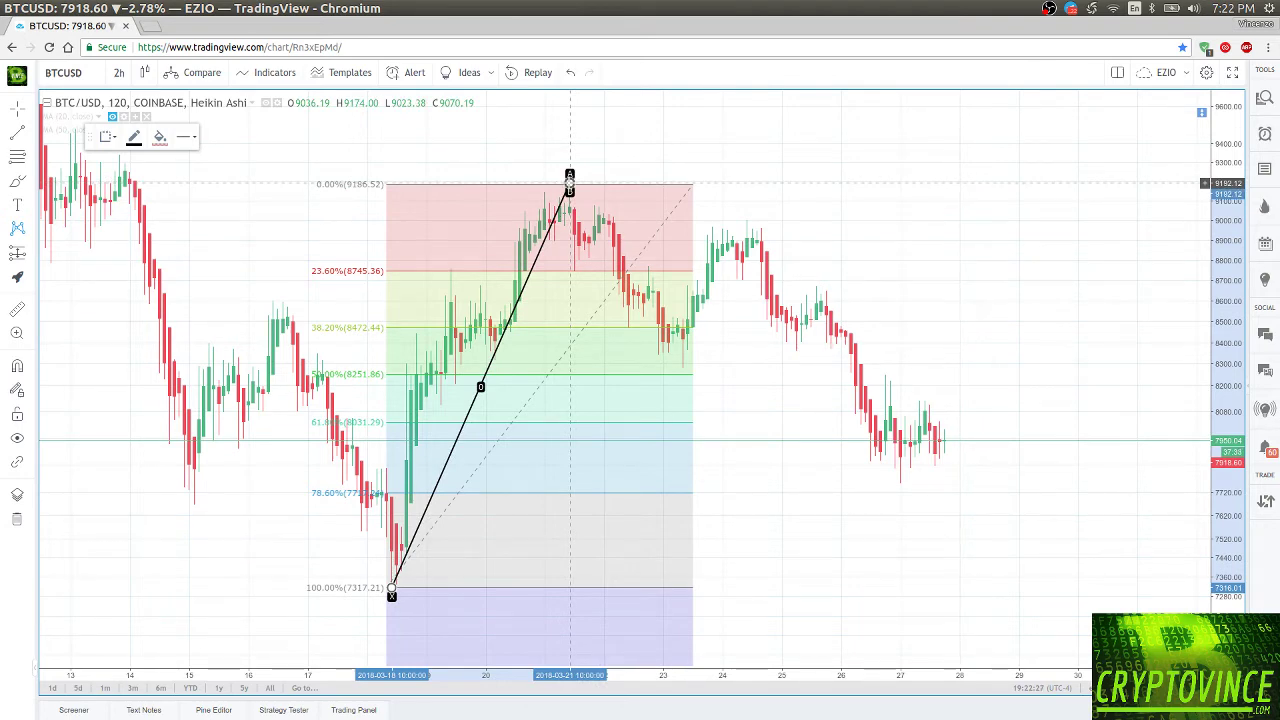
pyautogui.click(682, 381)
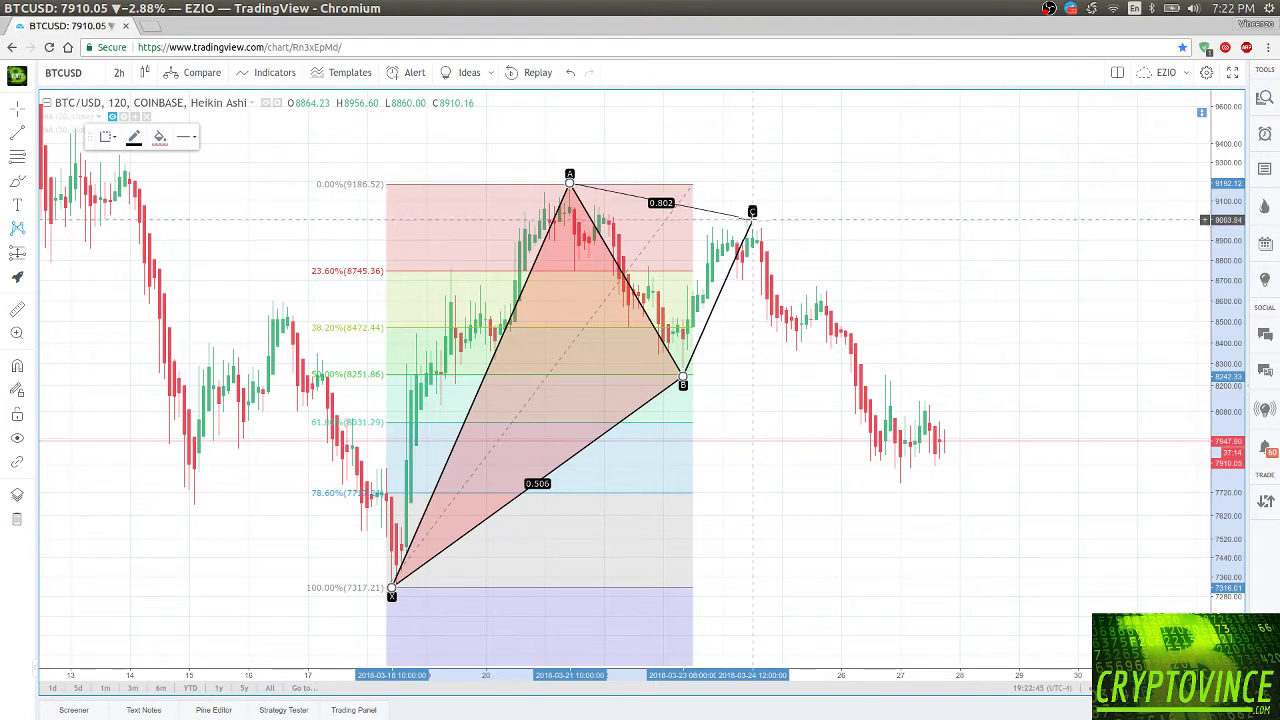
pyautogui.click(747, 211)
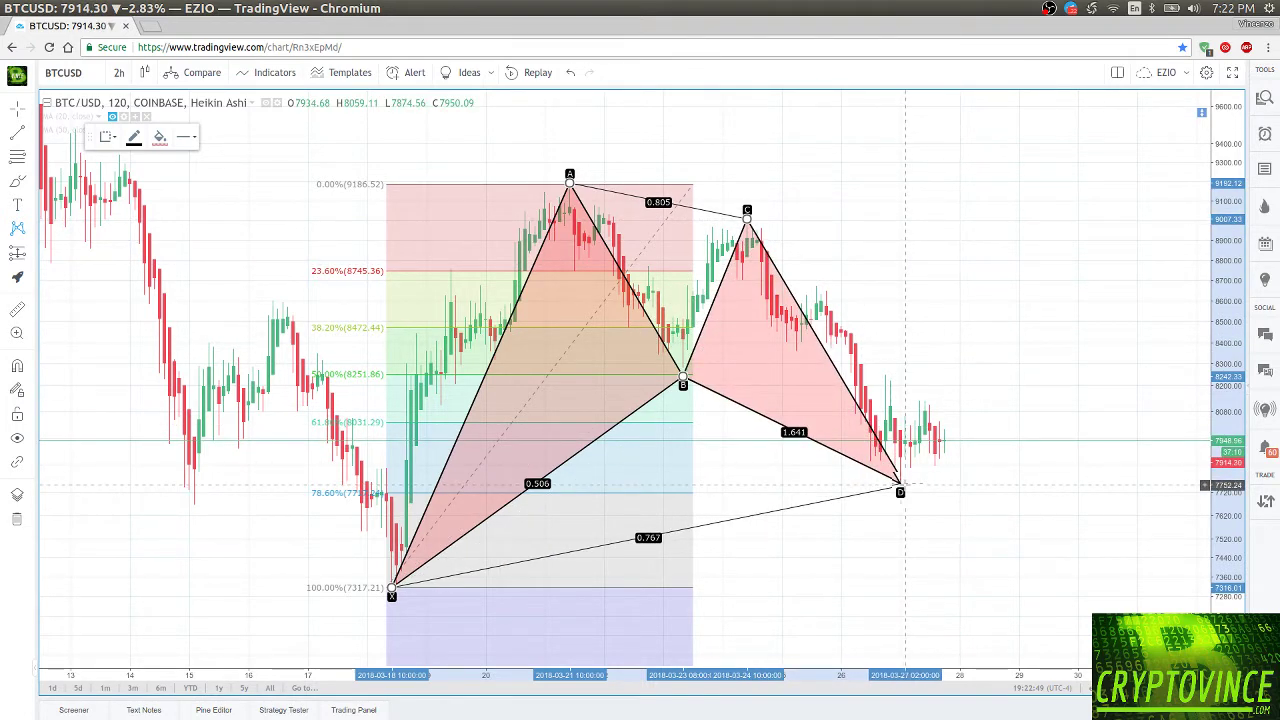
pyautogui.click(902, 489)
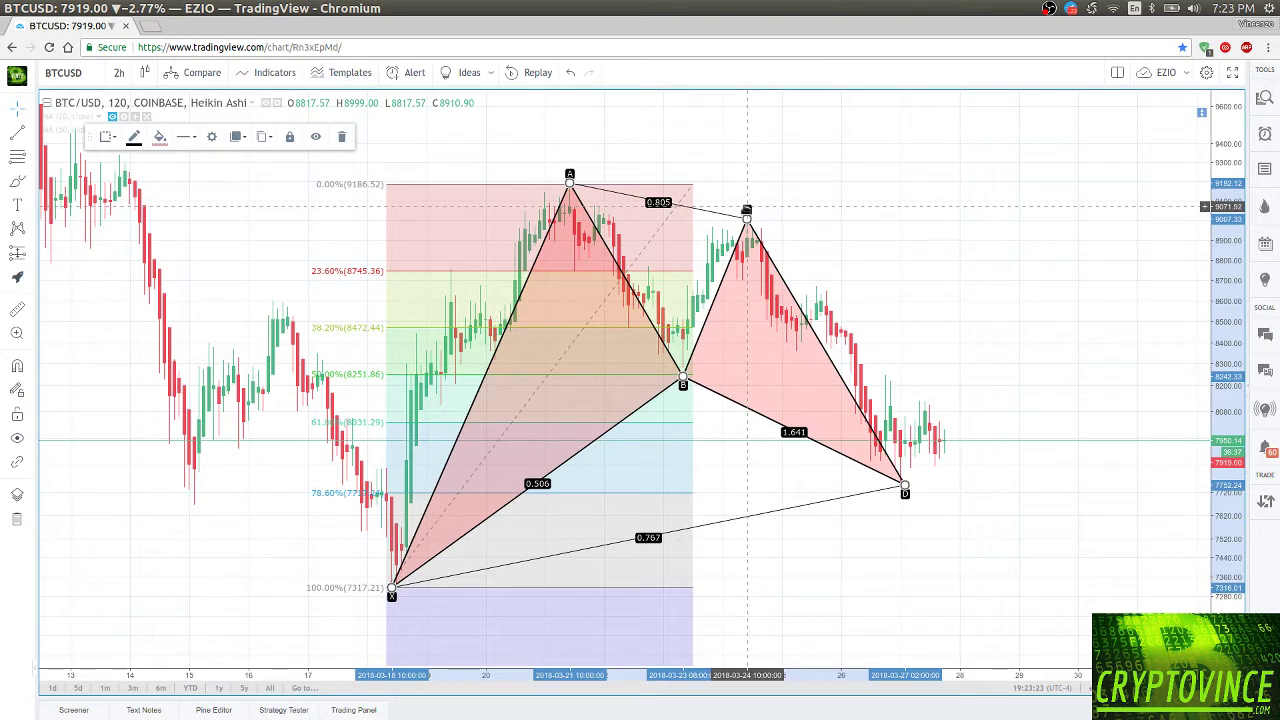
# Replace the Fib Retracement with one drawn from point A at about 9192 down to point B's level at about 8252.
pyautogui.click(489, 187)
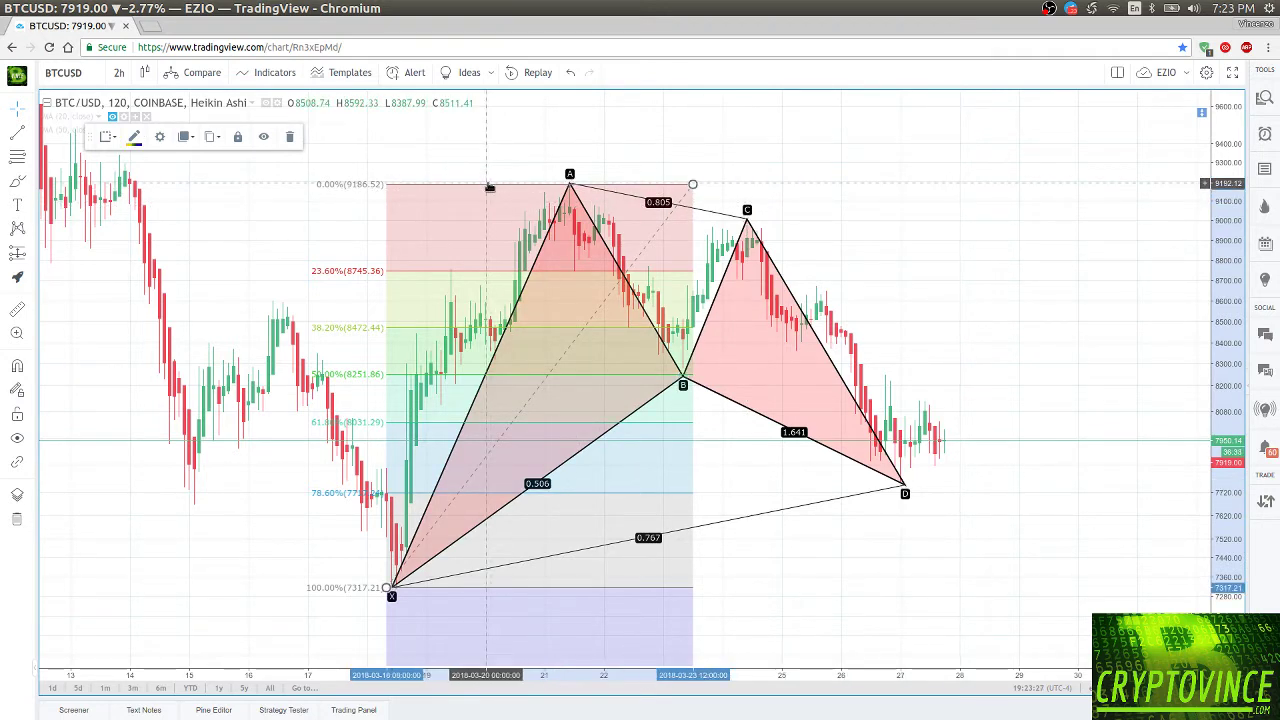
pyautogui.press('Delete')
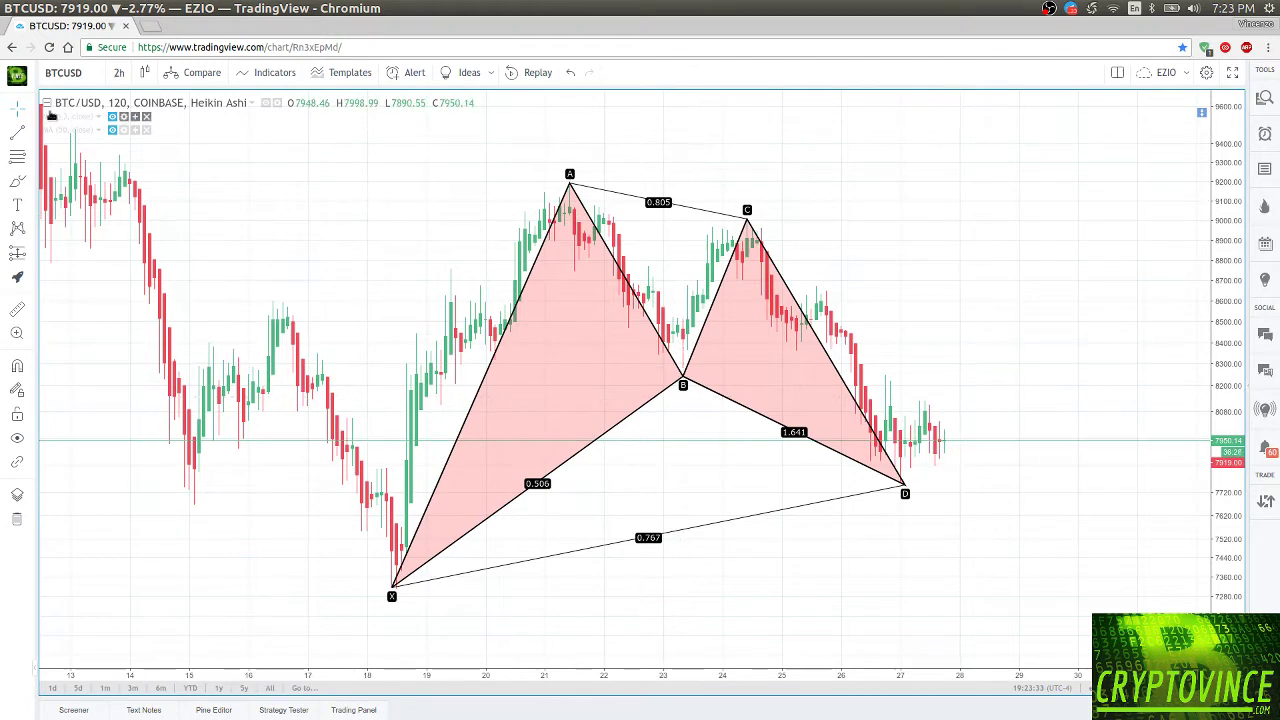
pyautogui.click(22, 158)
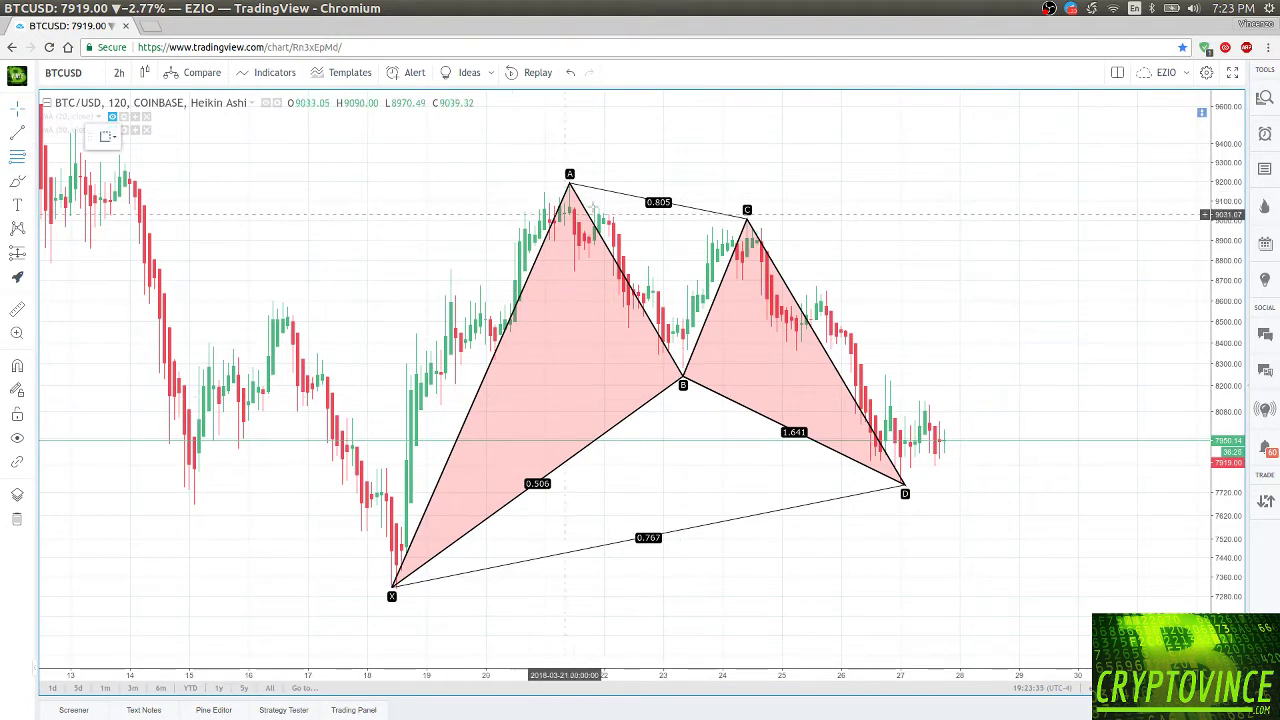
pyautogui.click(578, 183)
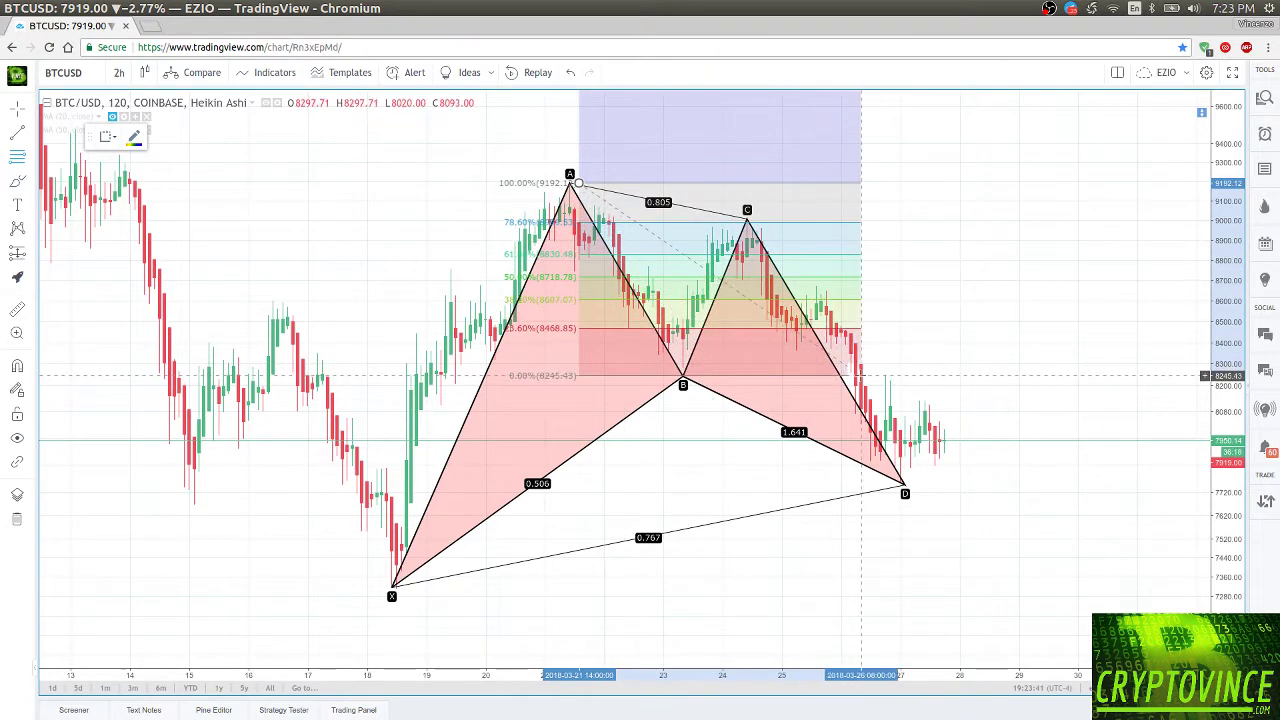
pyautogui.click(865, 374)
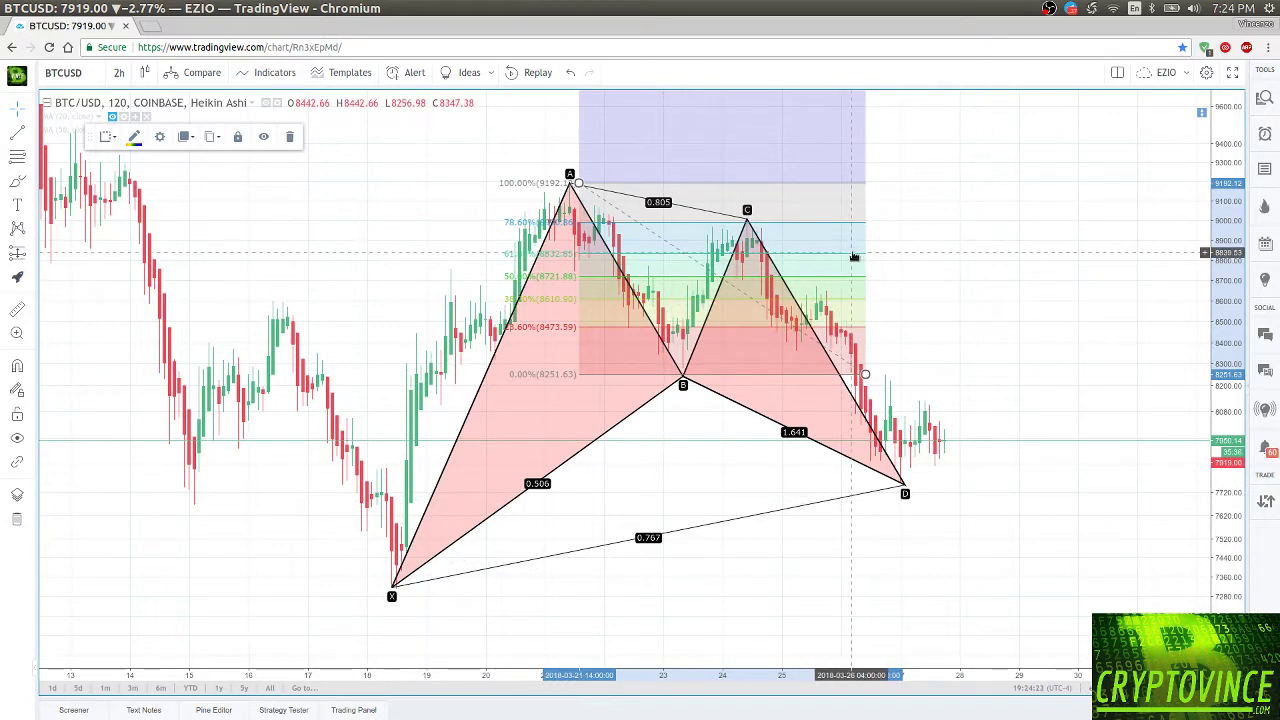
# Replace the A-to-B retracement with one from point X at about 7308 up to about 9206, extending past point D to 28 March.
pyautogui.press('Delete')
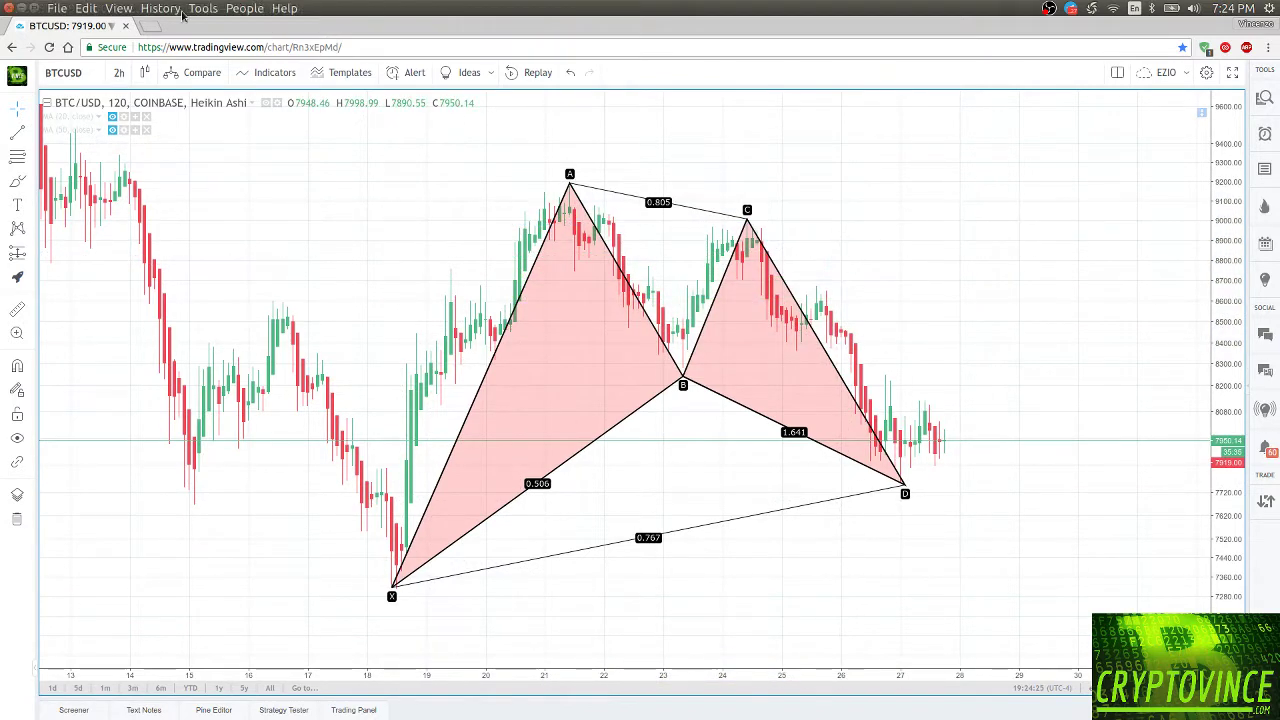
pyautogui.click(17, 158)
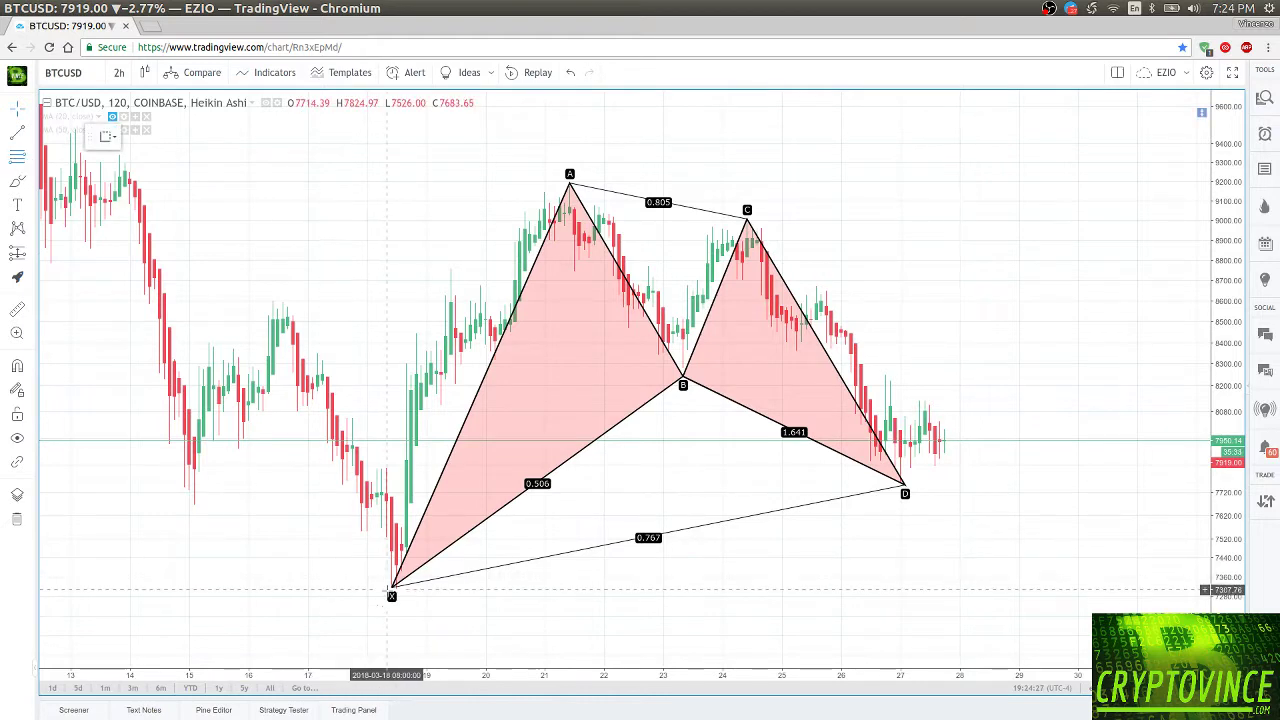
pyautogui.click(390, 590)
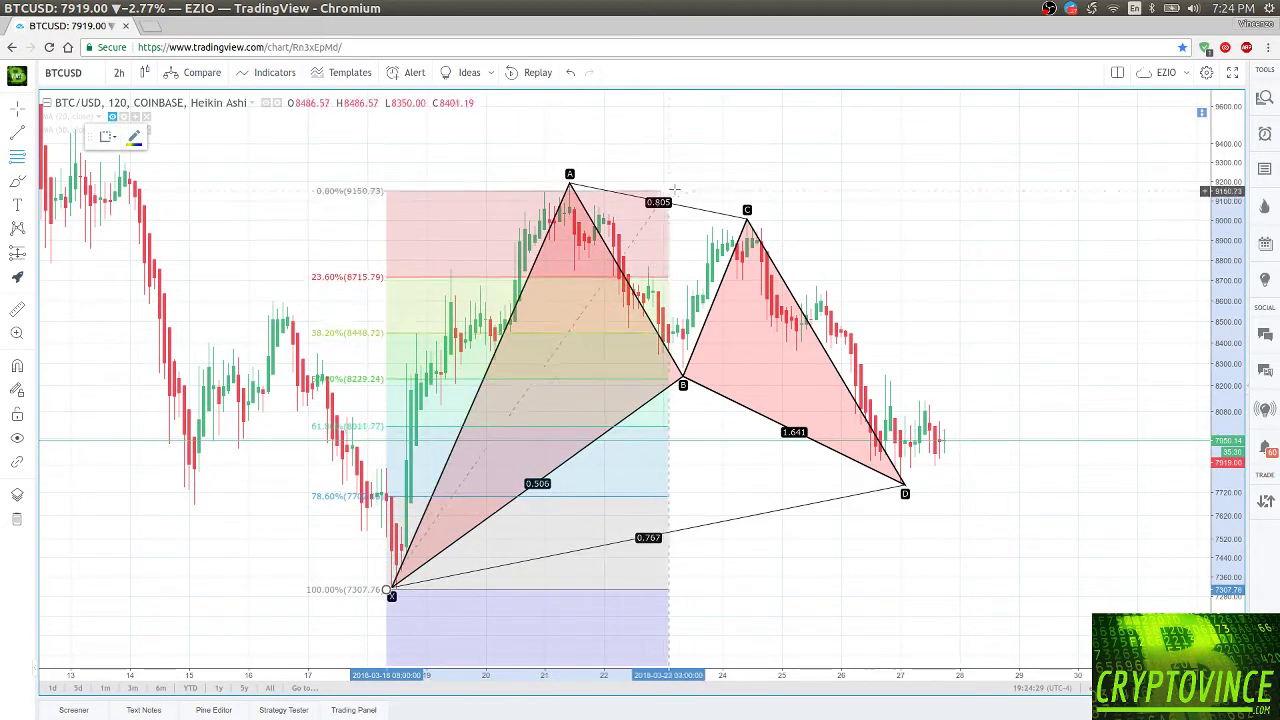
pyautogui.click(1003, 180)
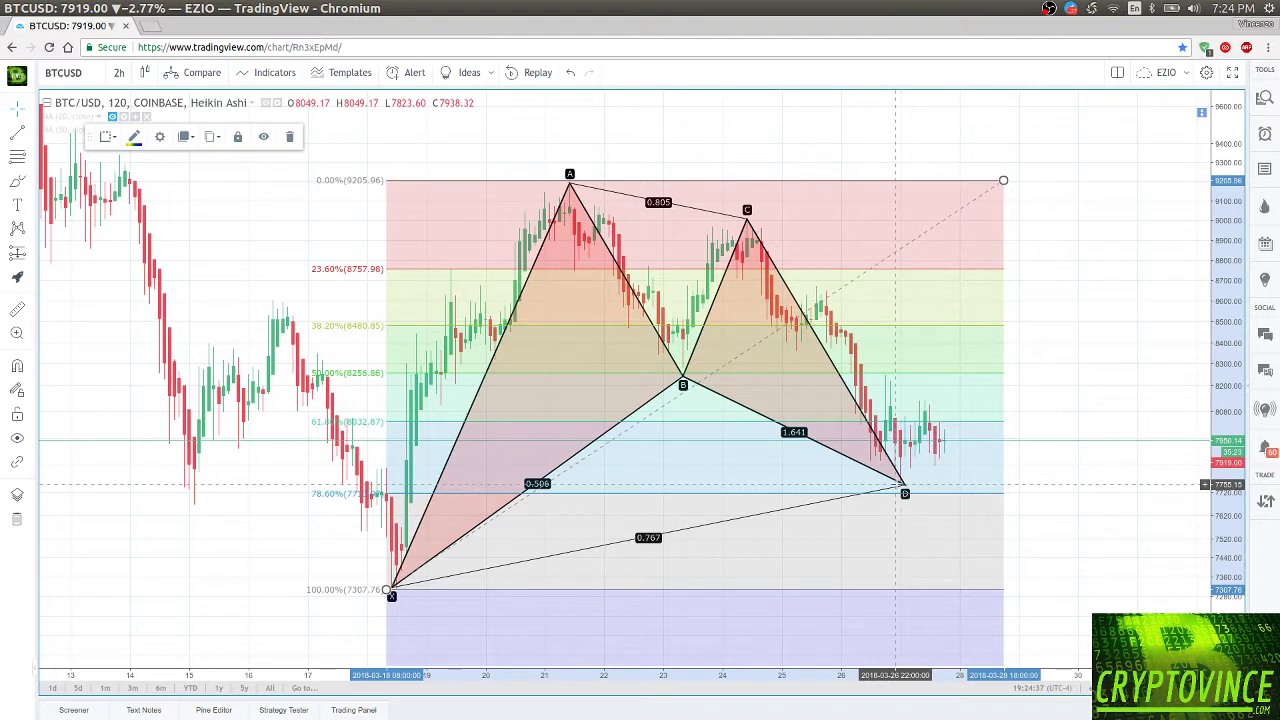
# Delete the XABCD pattern and the Fib Retracement from the chart.
pyautogui.click(898, 483)
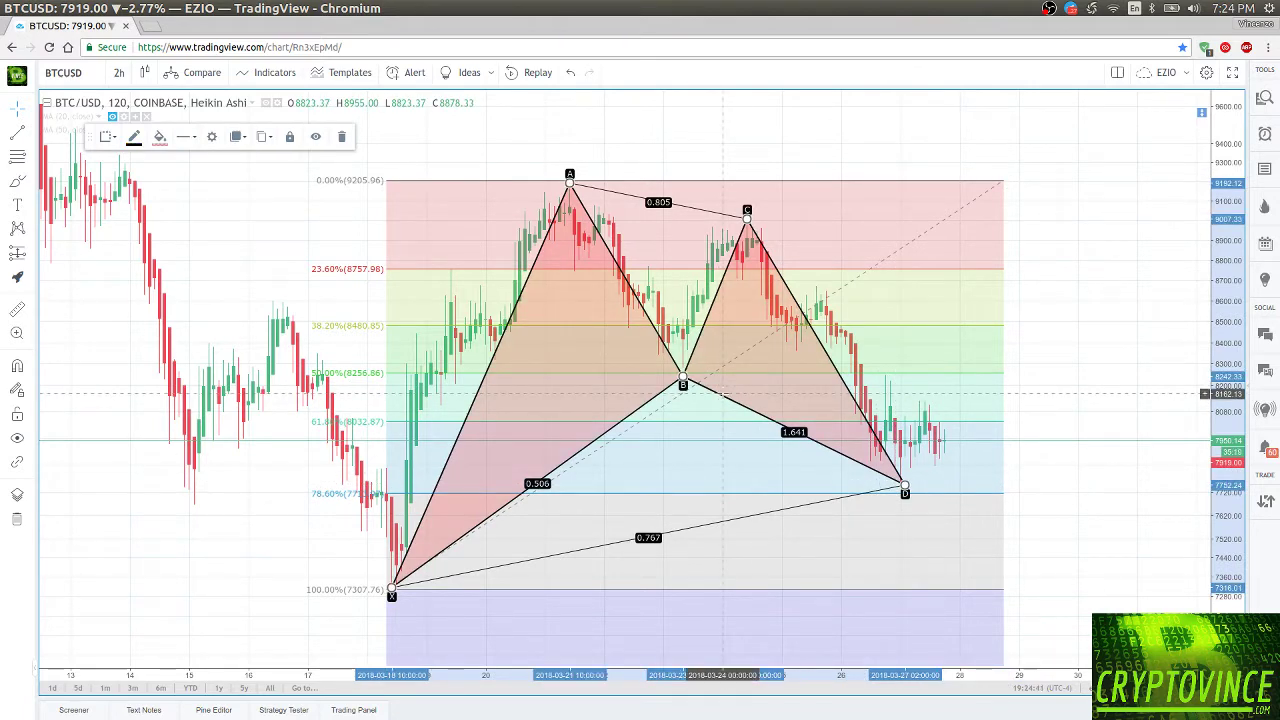
pyautogui.press('Delete')
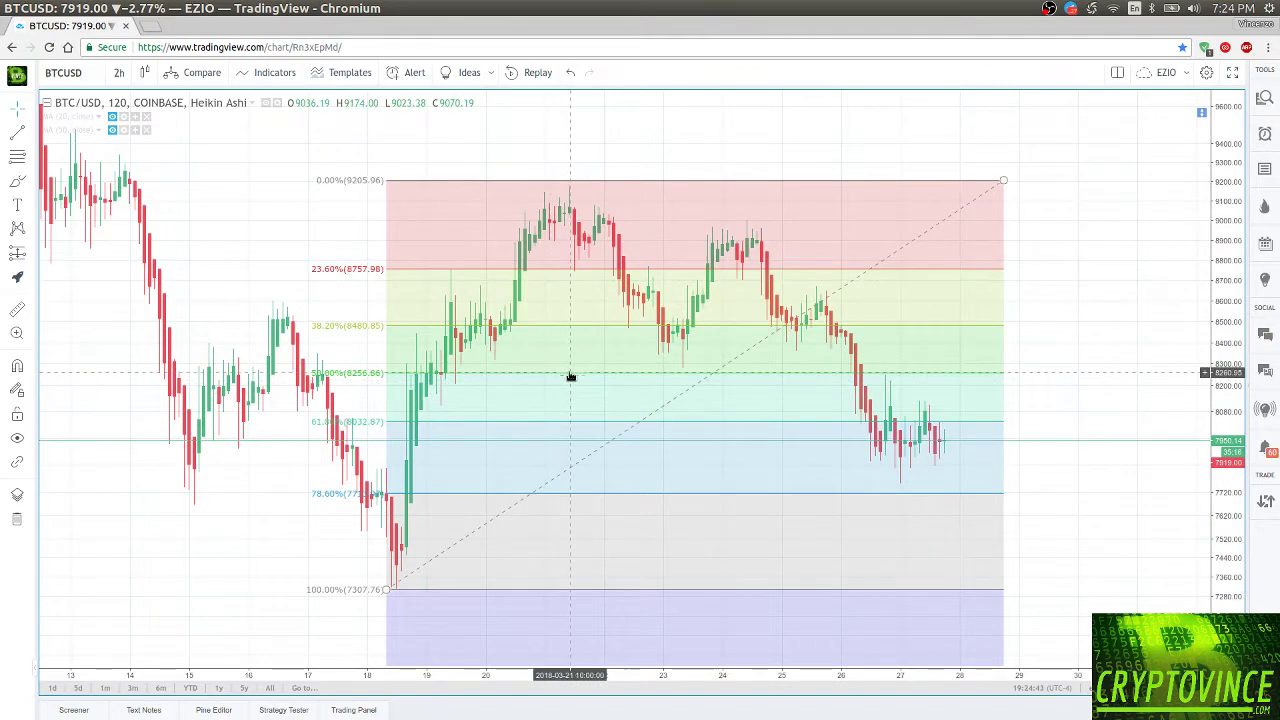
pyautogui.press('Delete')
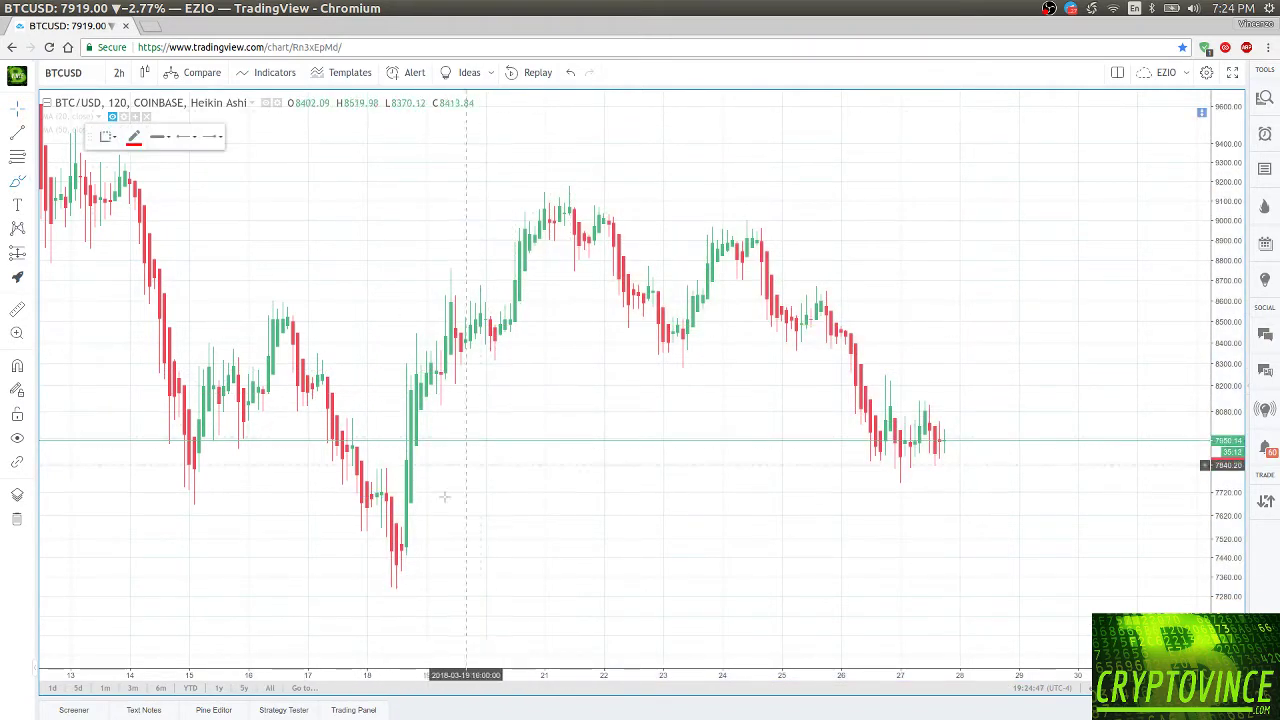
# Brush a red stroke along the rise from the 18 March low to the 21 March peak and back, and delete it.
pyautogui.moveTo(392, 587)
pyautogui.mouseDown()
pyautogui.moveTo(443, 372)
pyautogui.moveTo(553, 201)
pyautogui.mouseUp()
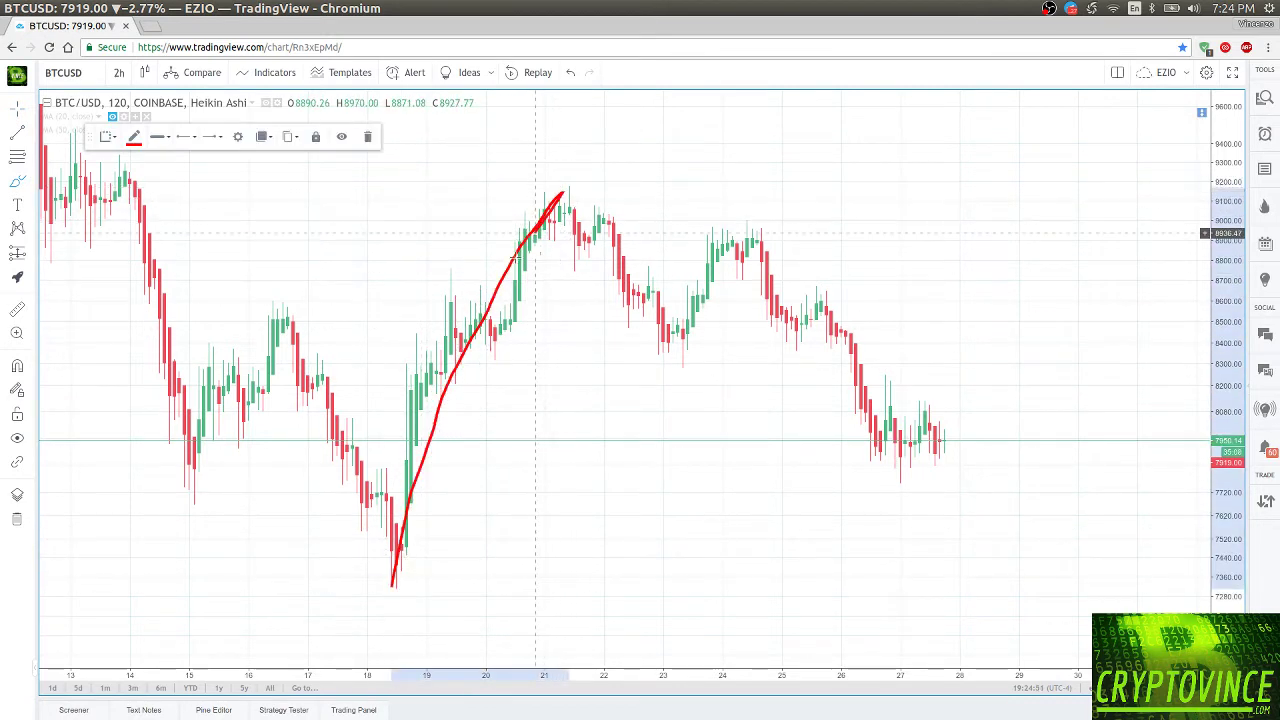
pyautogui.moveTo(422, 497); pyautogui.dragTo(397, 566)
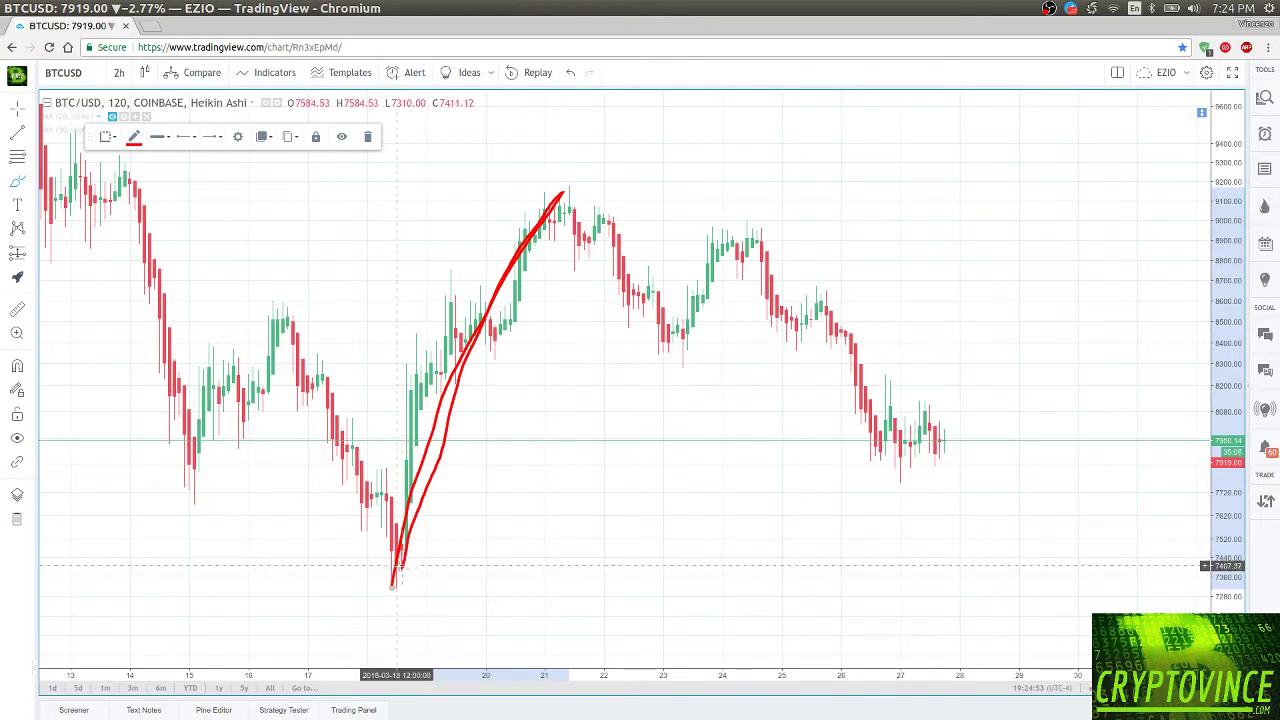
pyautogui.press('Delete')
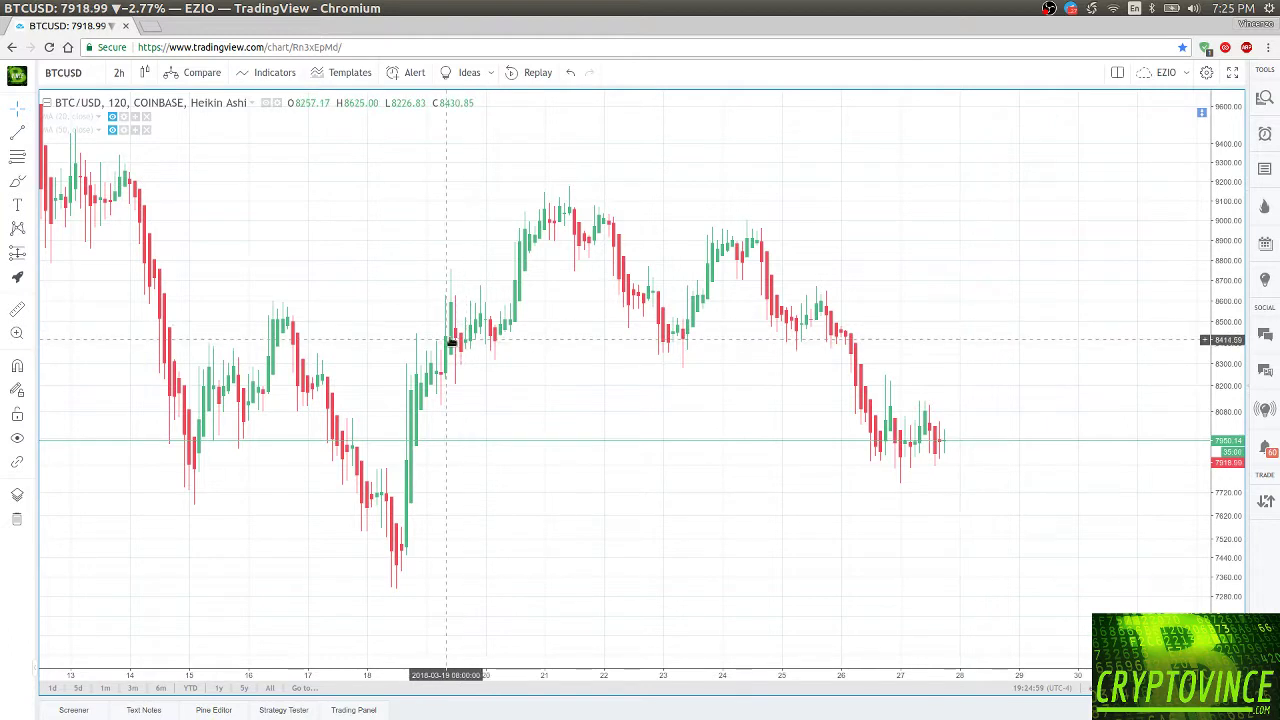
# View the BTC/USD chart on the 4-hour interval and switch it to the 1-day interval.
pyautogui.click(119, 72)
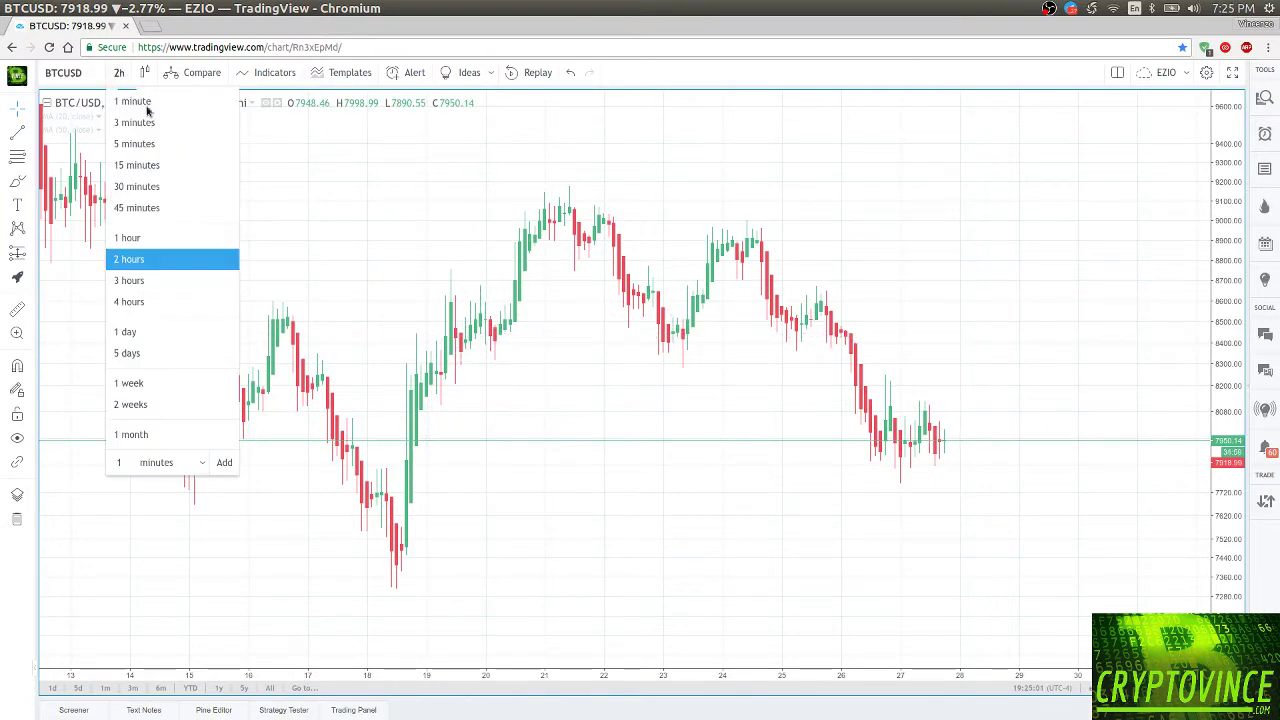
pyautogui.click(206, 301)
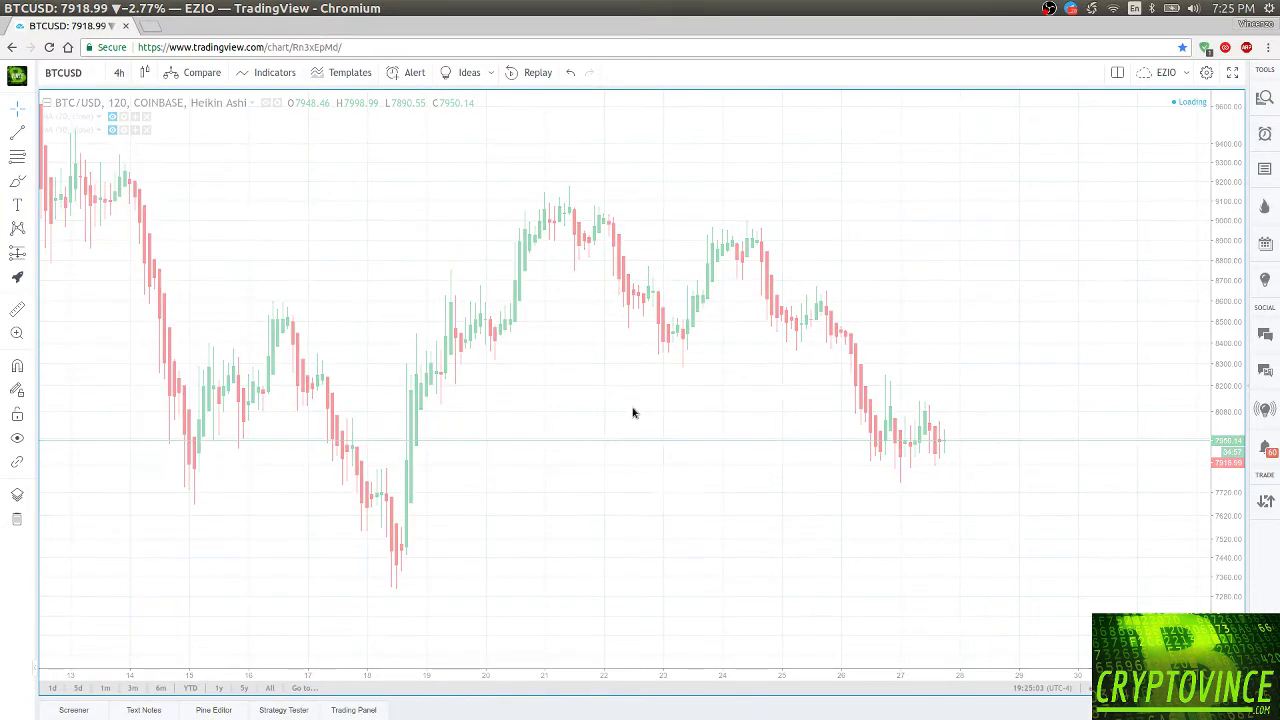
pyautogui.moveTo(700, 449); pyautogui.dragTo(580, 452)
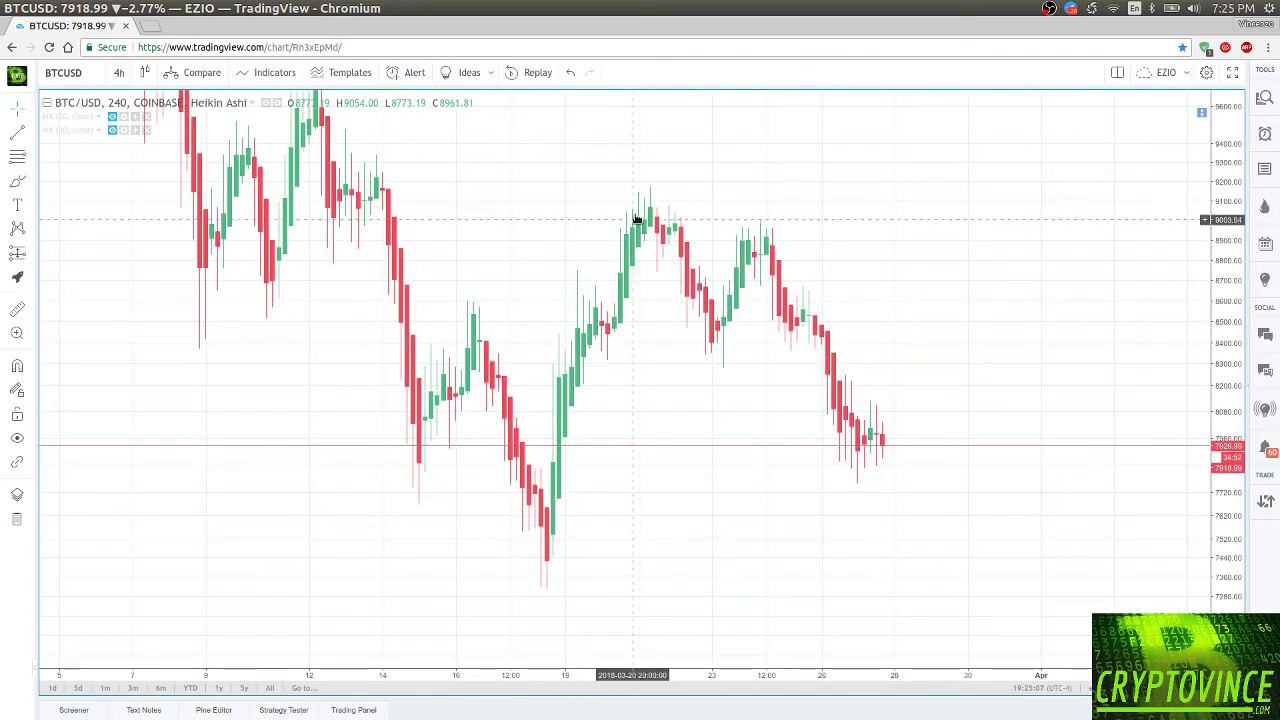
pyautogui.click(122, 74)
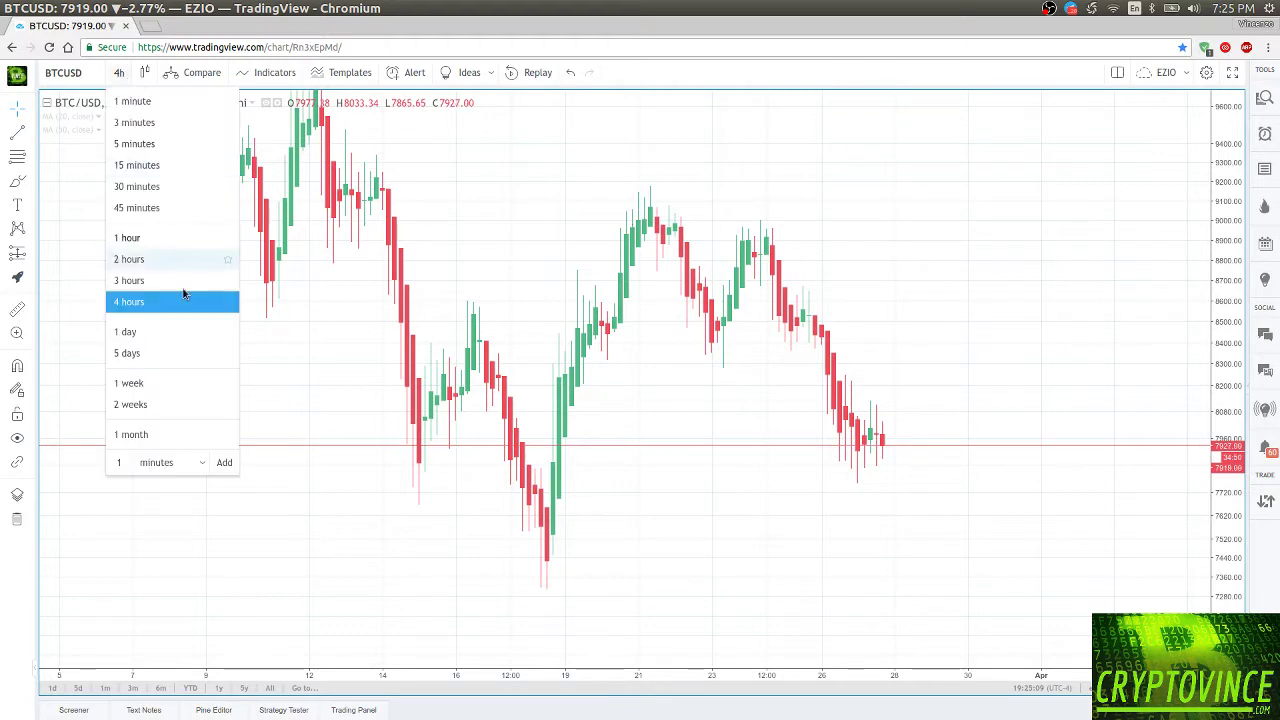
pyautogui.click(192, 334)
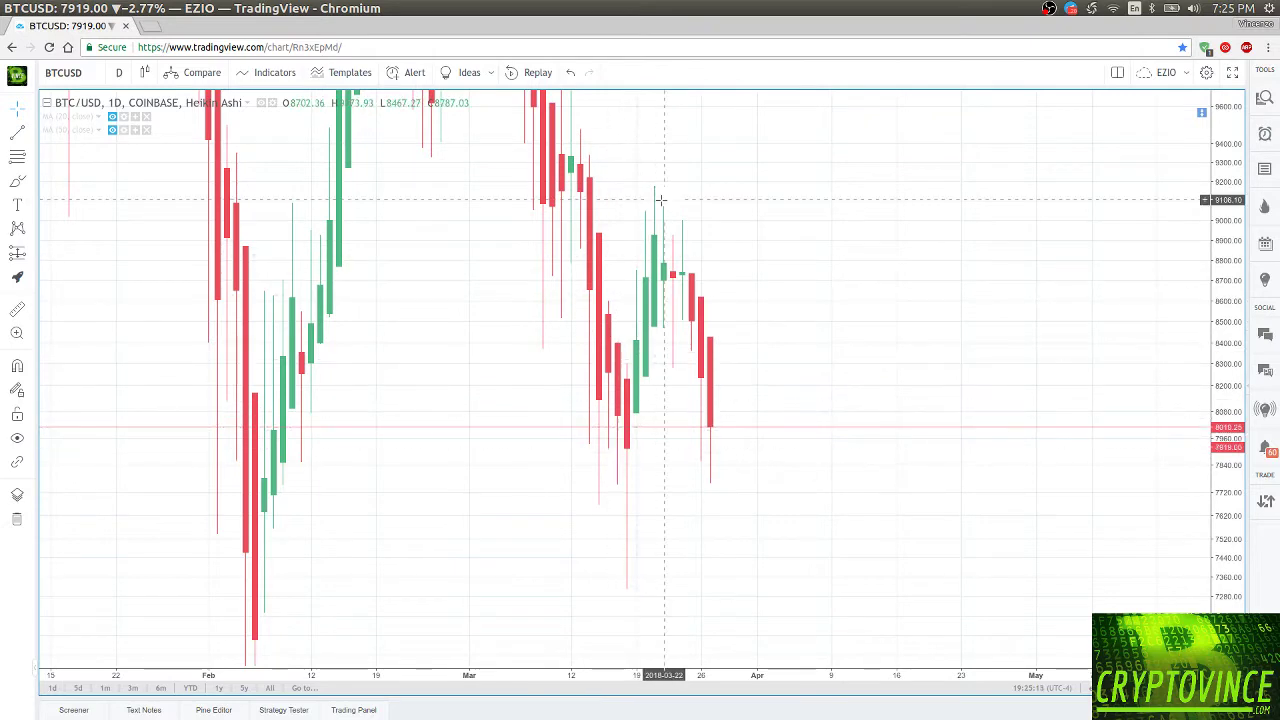
# Switch the BTC/USD chart to the 2-hour interval and bring back the MACD and RSI panes.
pyautogui.click(121, 76)
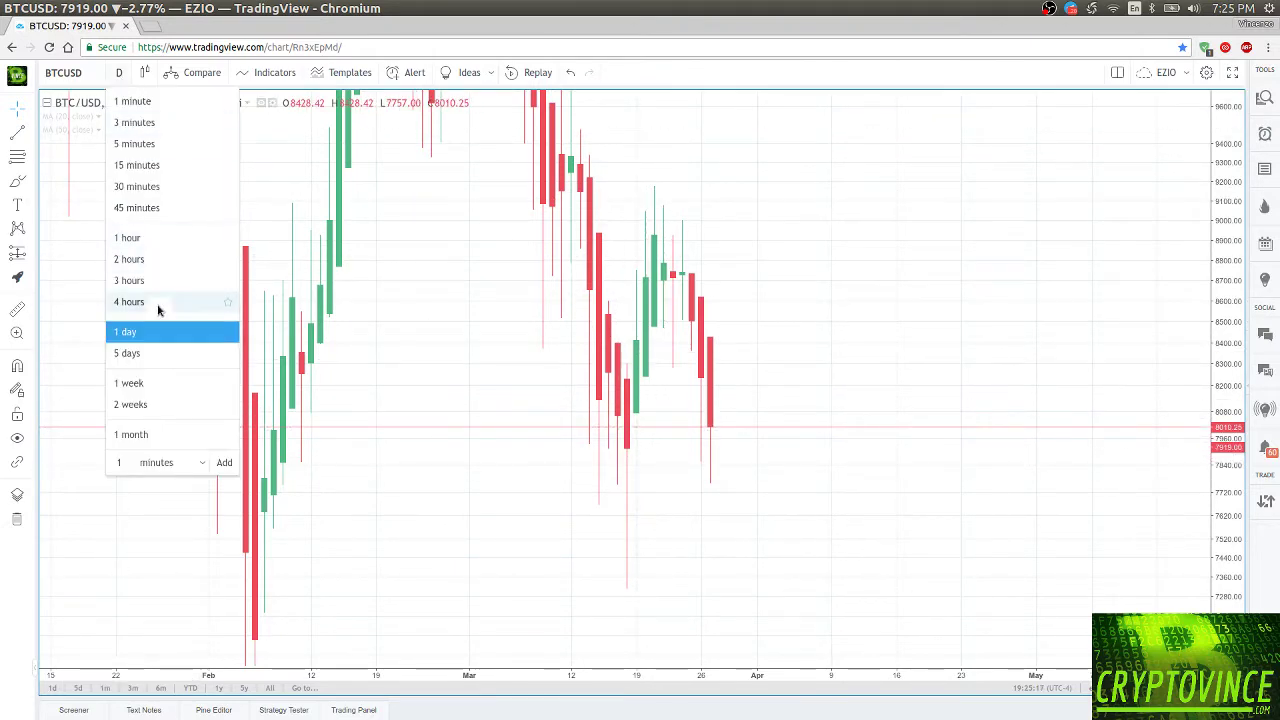
pyautogui.click(157, 264)
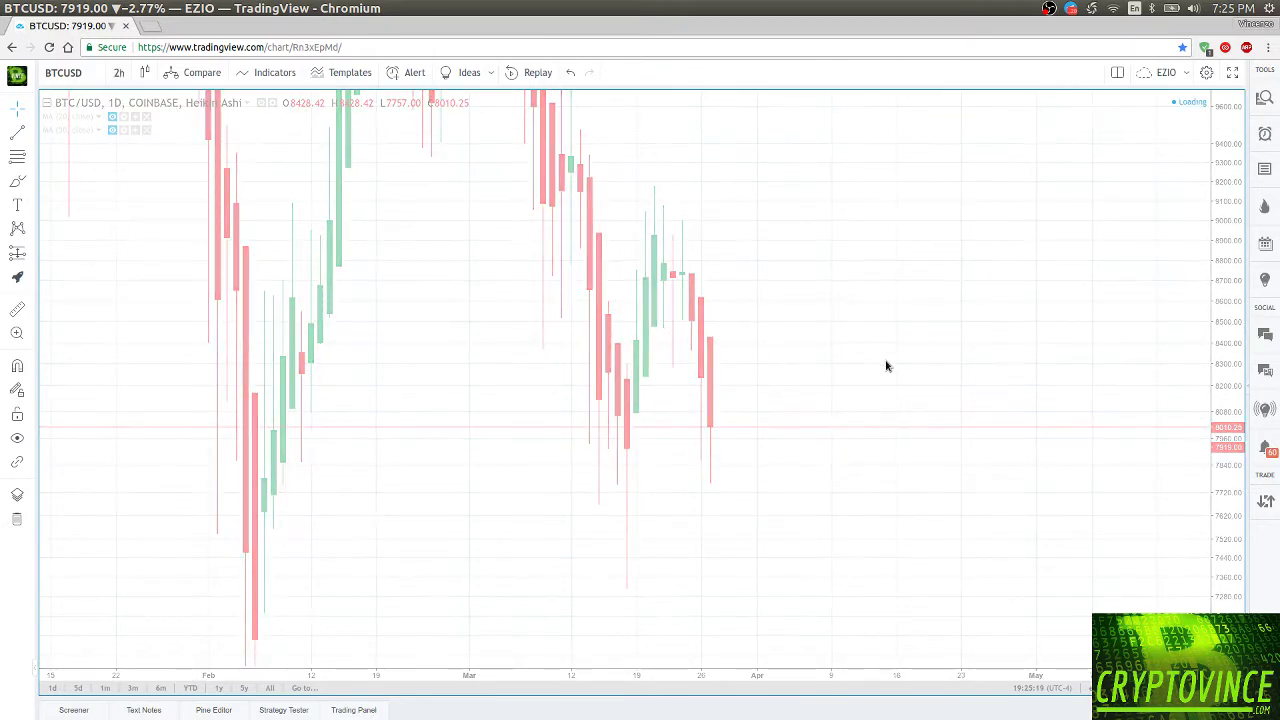
pyautogui.scroll(5, 894, 371)
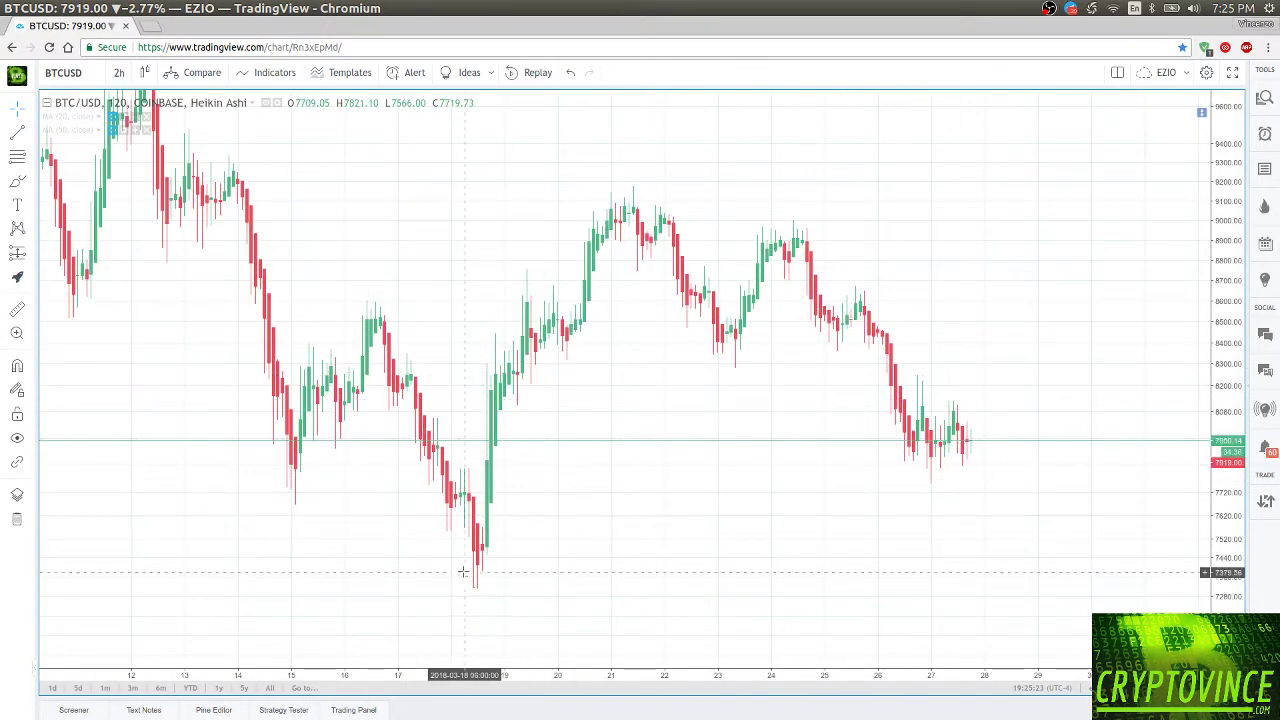
pyautogui.doubleClick(620, 446)
pyautogui.click(825, 529)
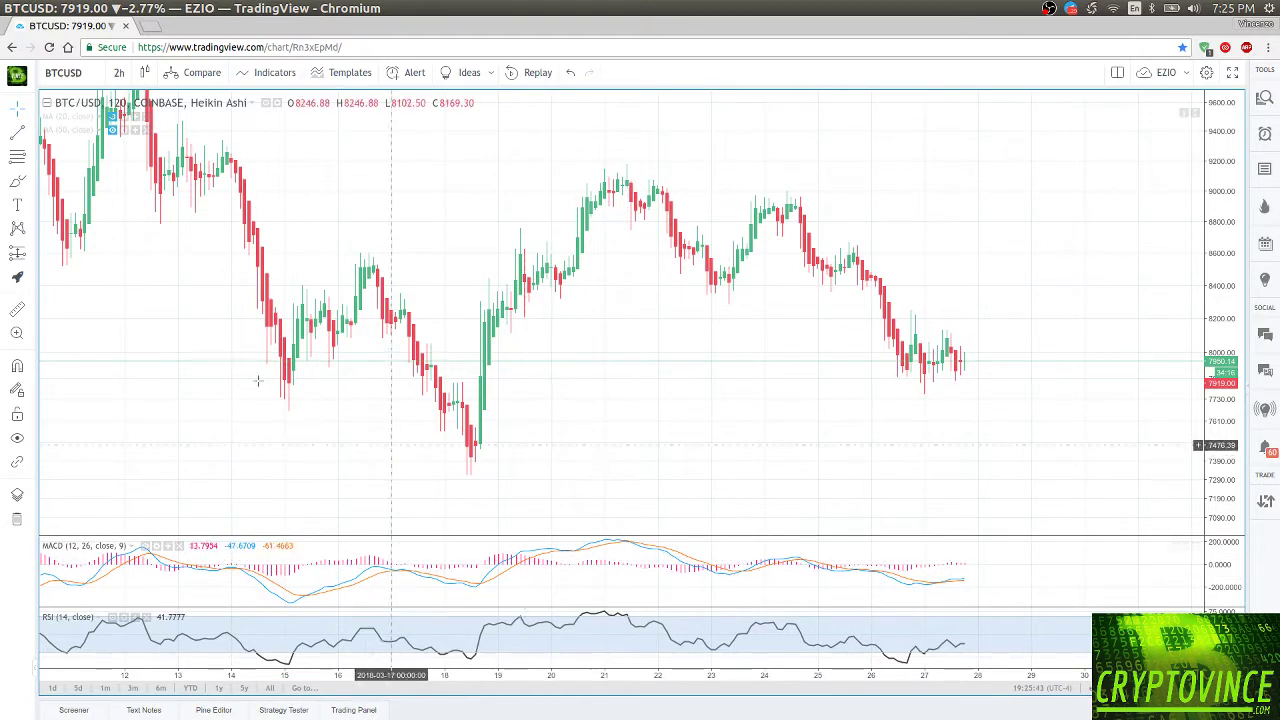
# Draw a Fib Retracement from the 18 March low at about 7314 to about 9185, ending on 23 March, and circle that day's low in red.
pyautogui.click(18, 157)
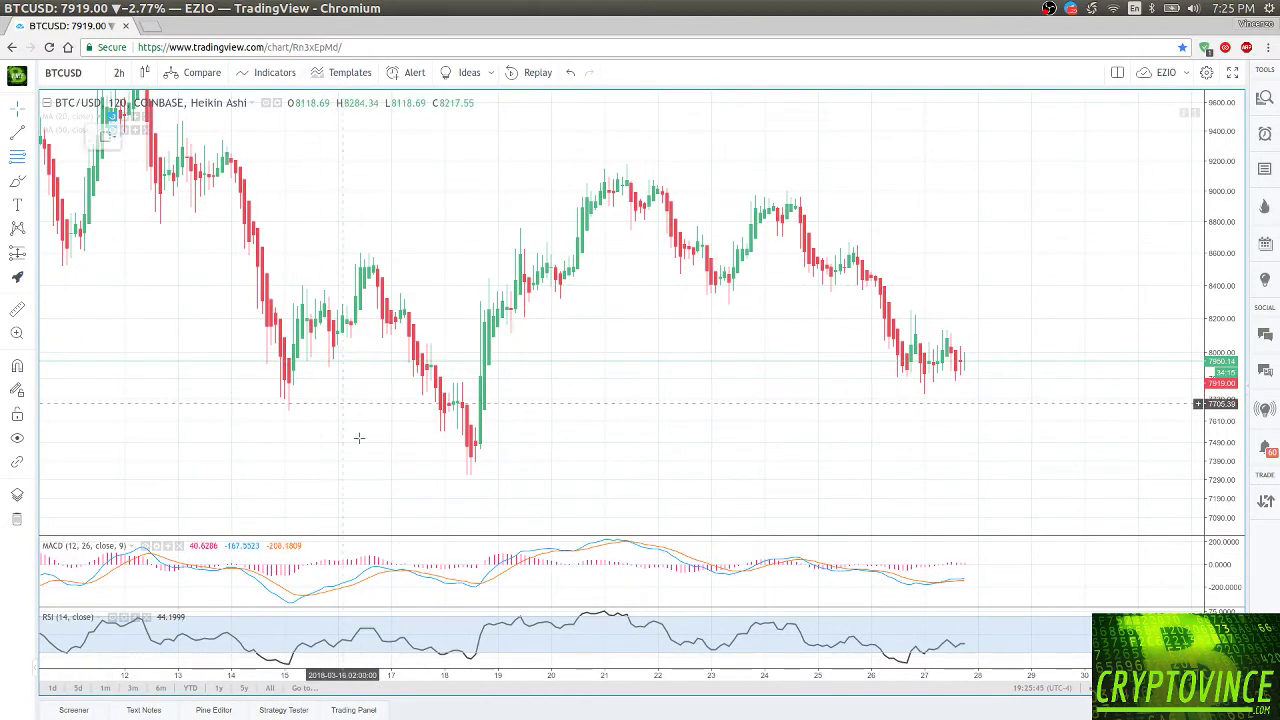
pyautogui.click(464, 475)
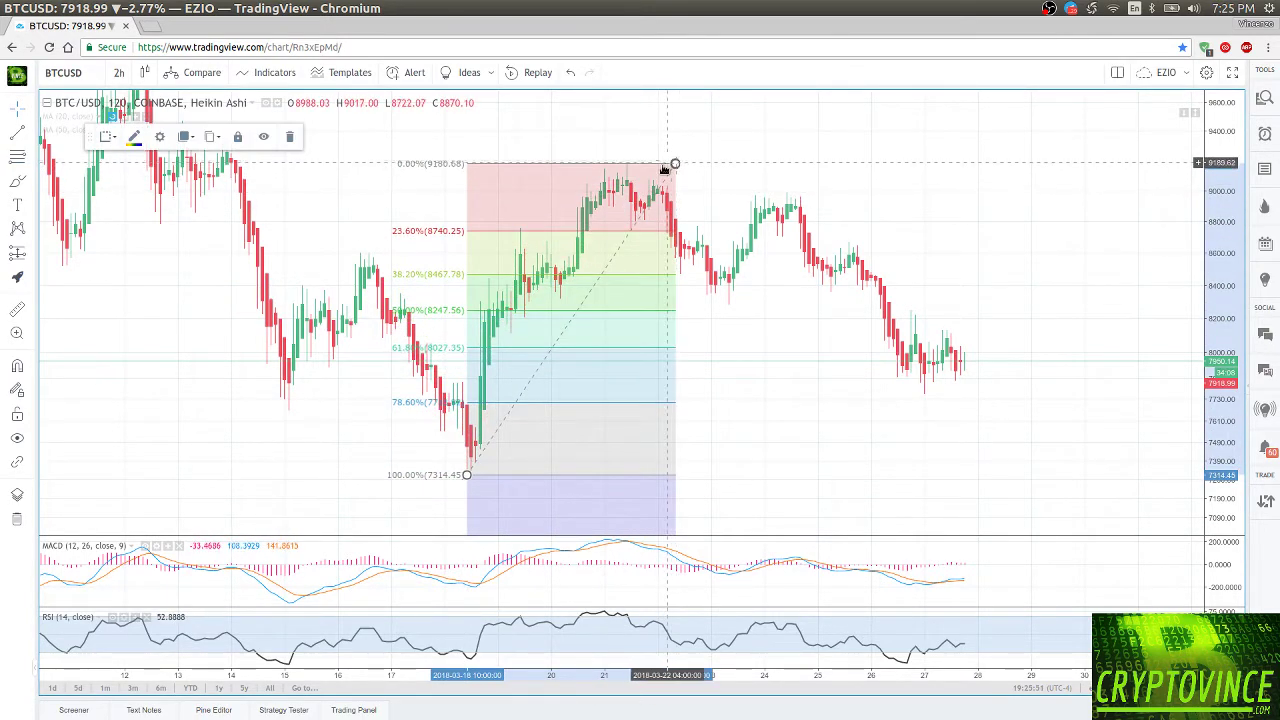
pyautogui.moveTo(675, 163); pyautogui.dragTo(728, 163)
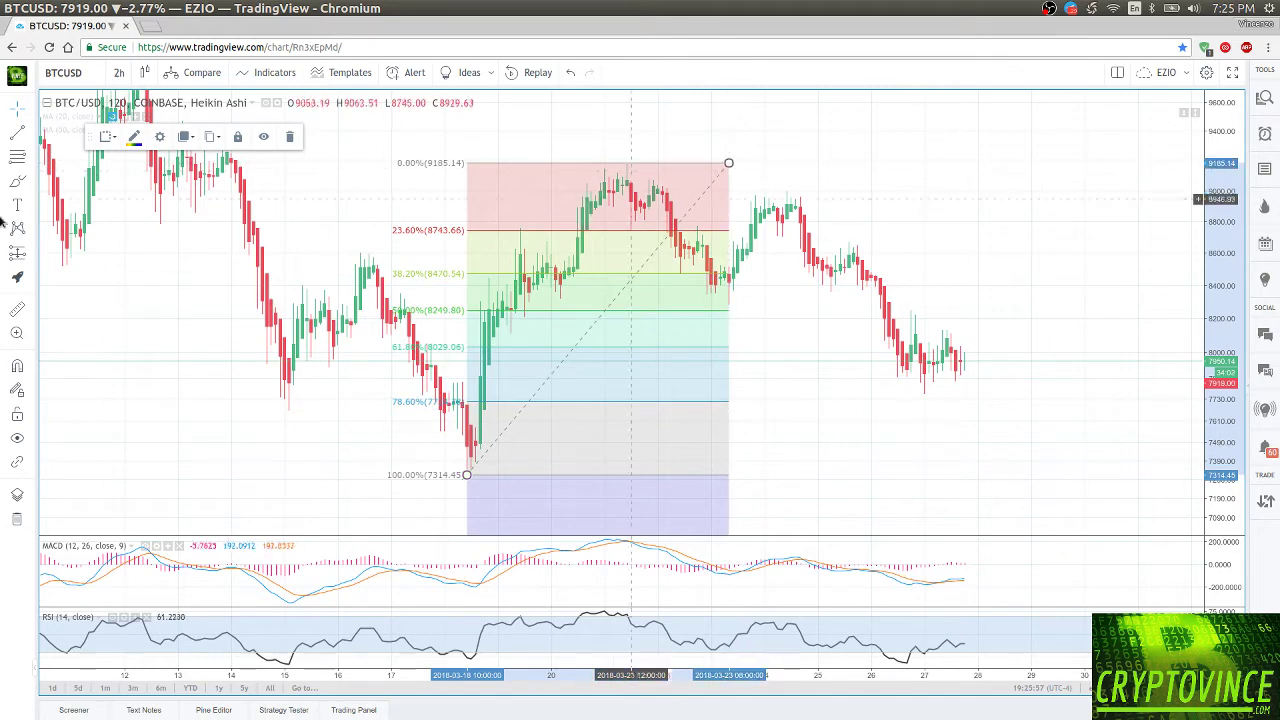
pyautogui.click(17, 181)
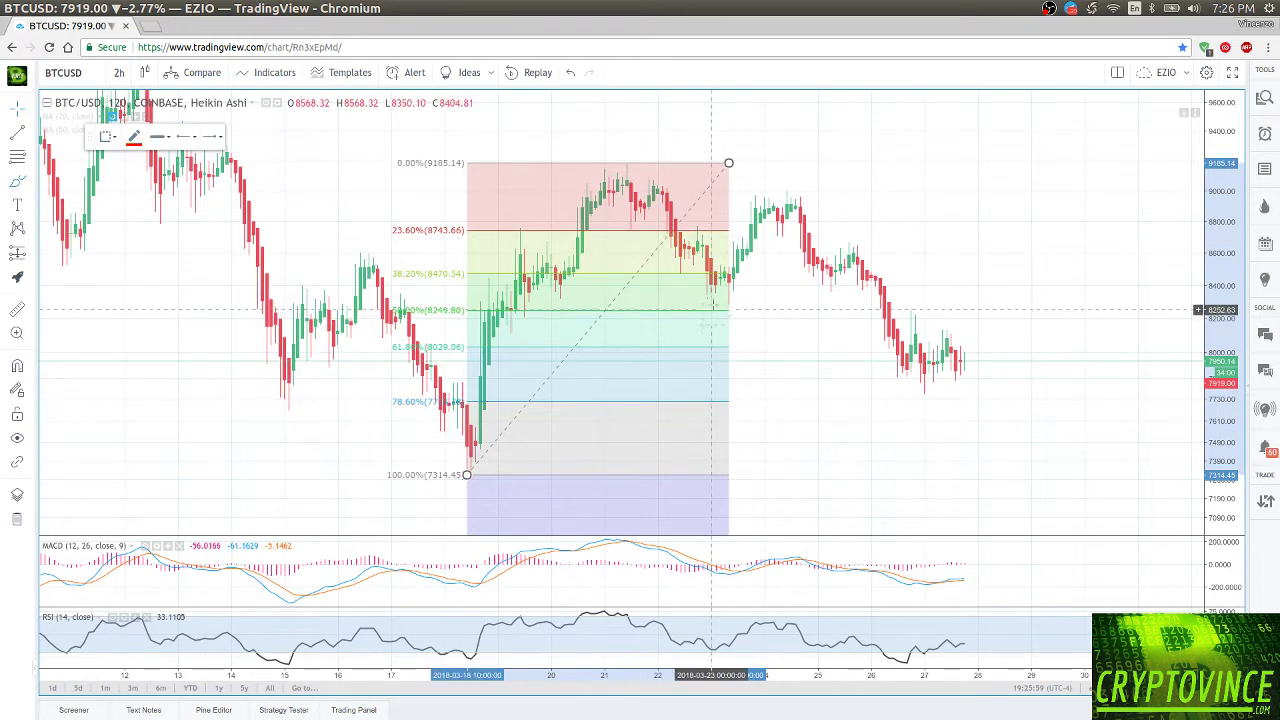
pyautogui.moveTo(718, 298)
pyautogui.mouseDown()
pyautogui.moveTo(736, 321)
pyautogui.moveTo(735, 293)
pyautogui.mouseUp()
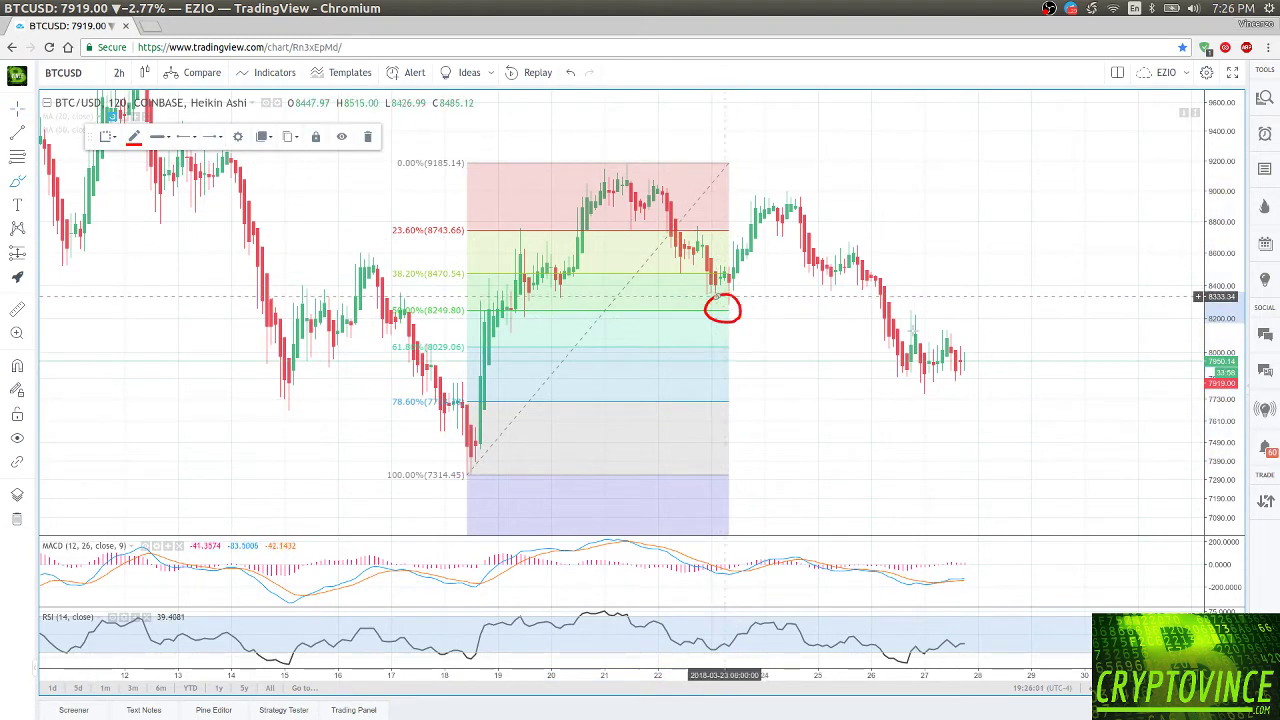
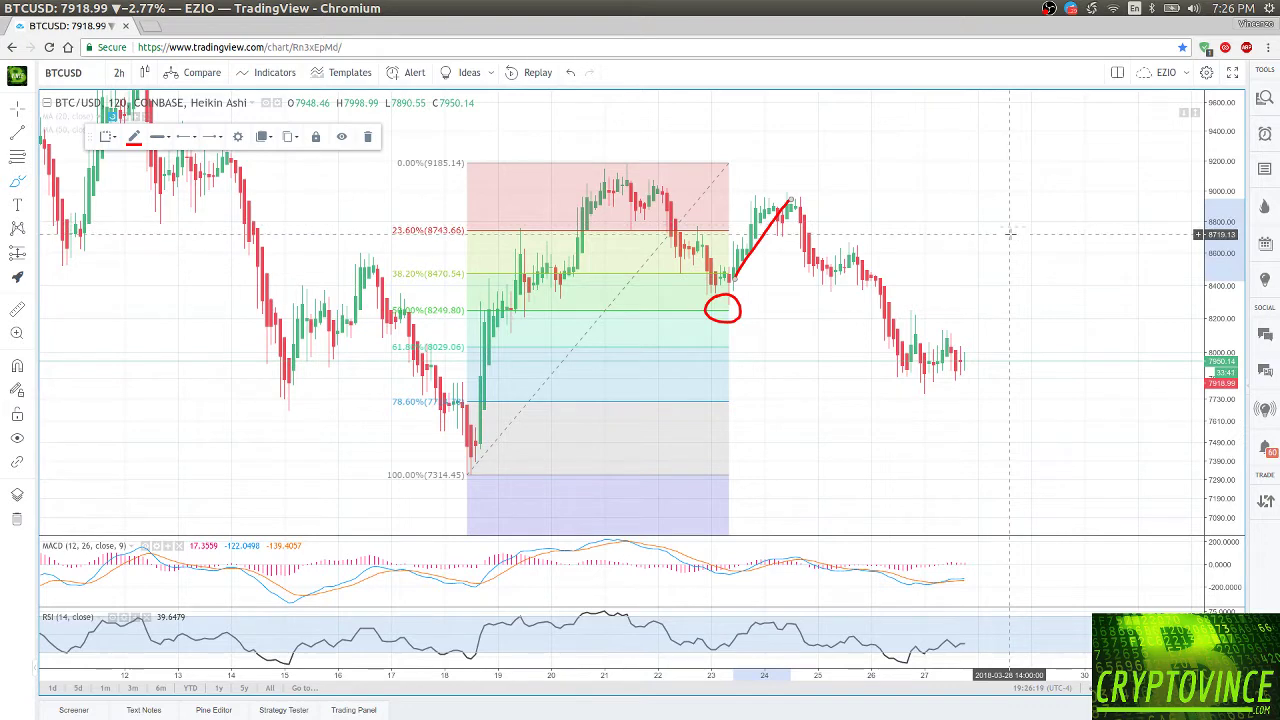
# Delete the red stroke along the 23 to 24 March rise, and brush and delete another along the fall from the 21 March peak.
pyautogui.press('Delete')
pyautogui.moveTo(724, 285); pyautogui.dragTo(615, 178)
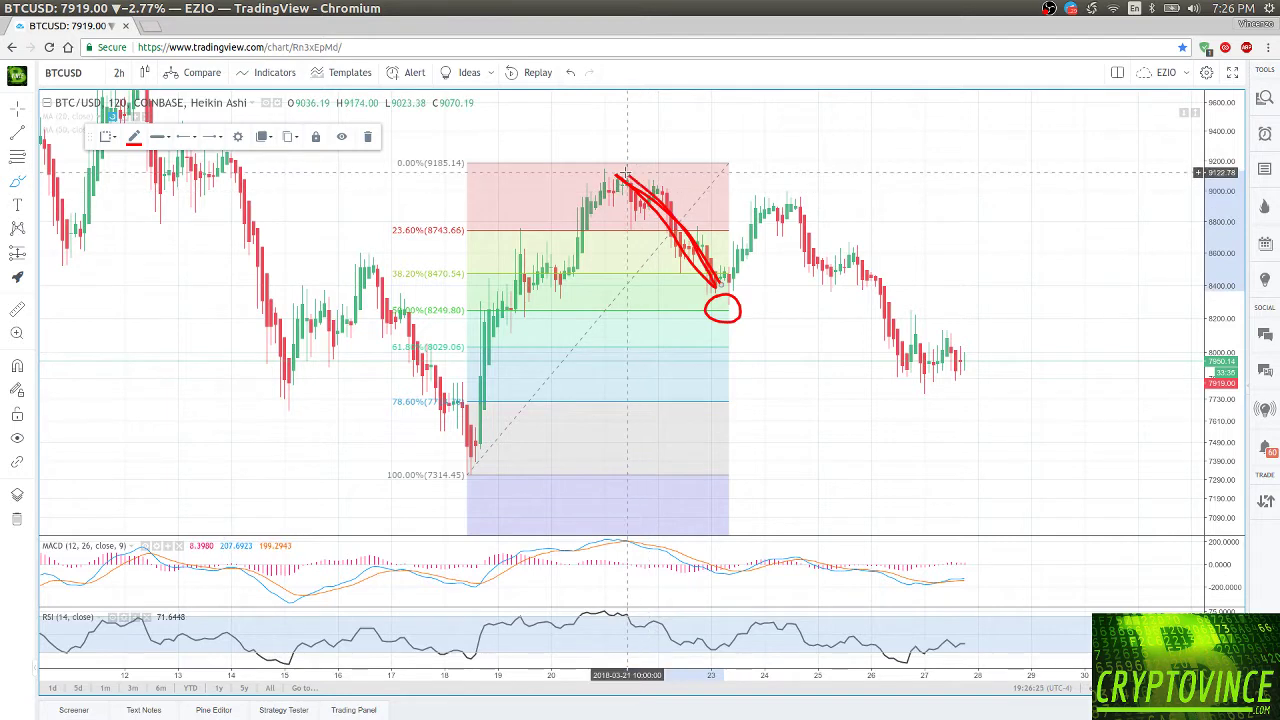
pyautogui.press('Delete')
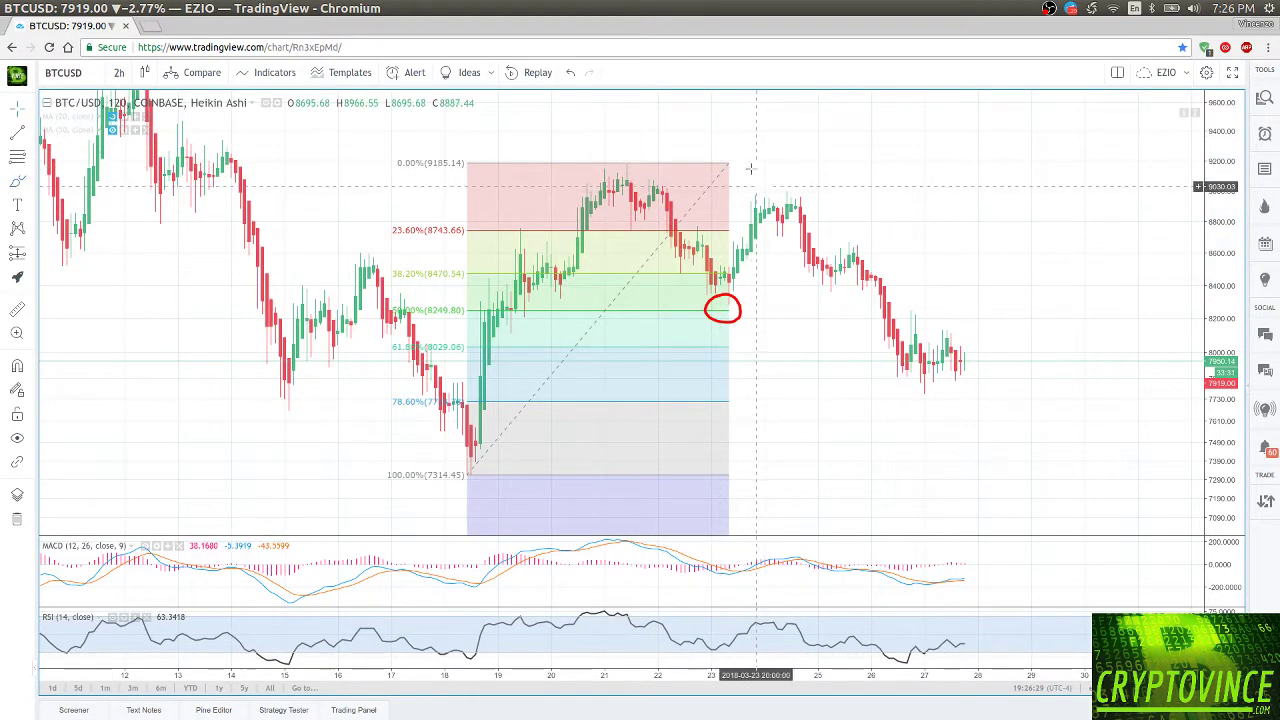
# Pull the retracement's end back to 21 March at about 9181 and draw a second one from about 9172 to about 8285 on 24 March.
pyautogui.moveTo(730, 166); pyautogui.dragTo(627, 163)
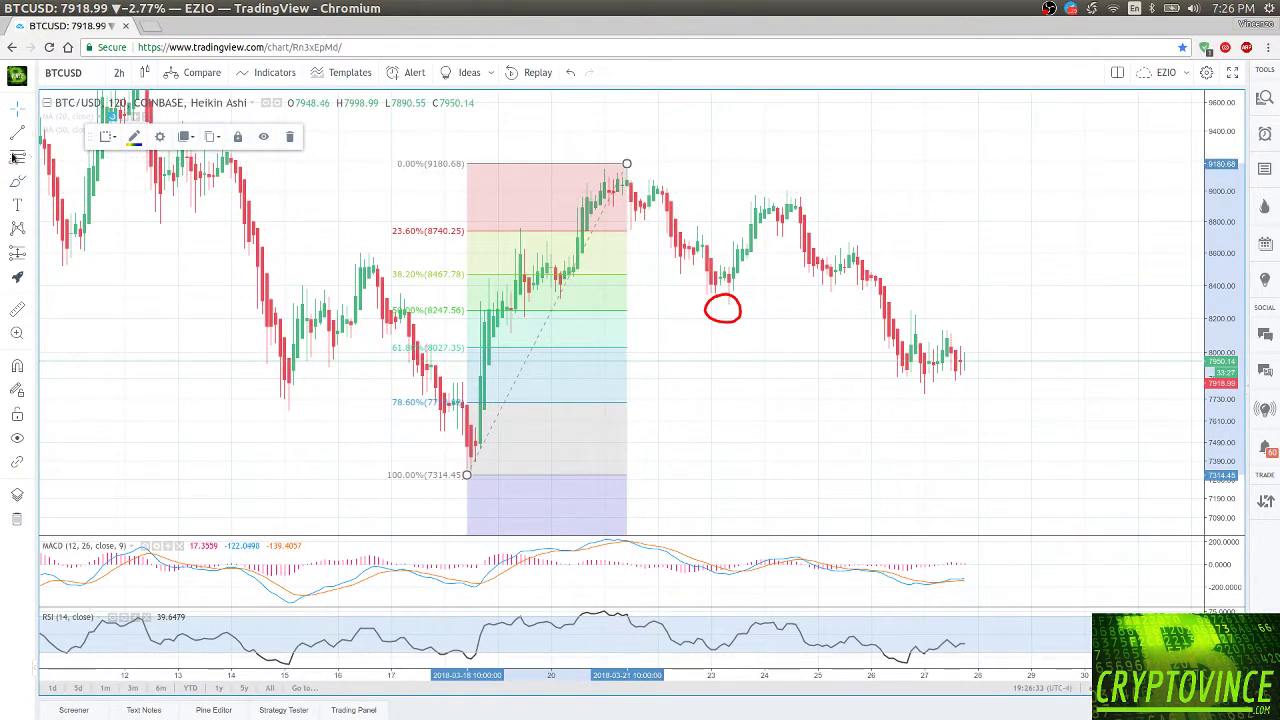
pyautogui.click(16, 158)
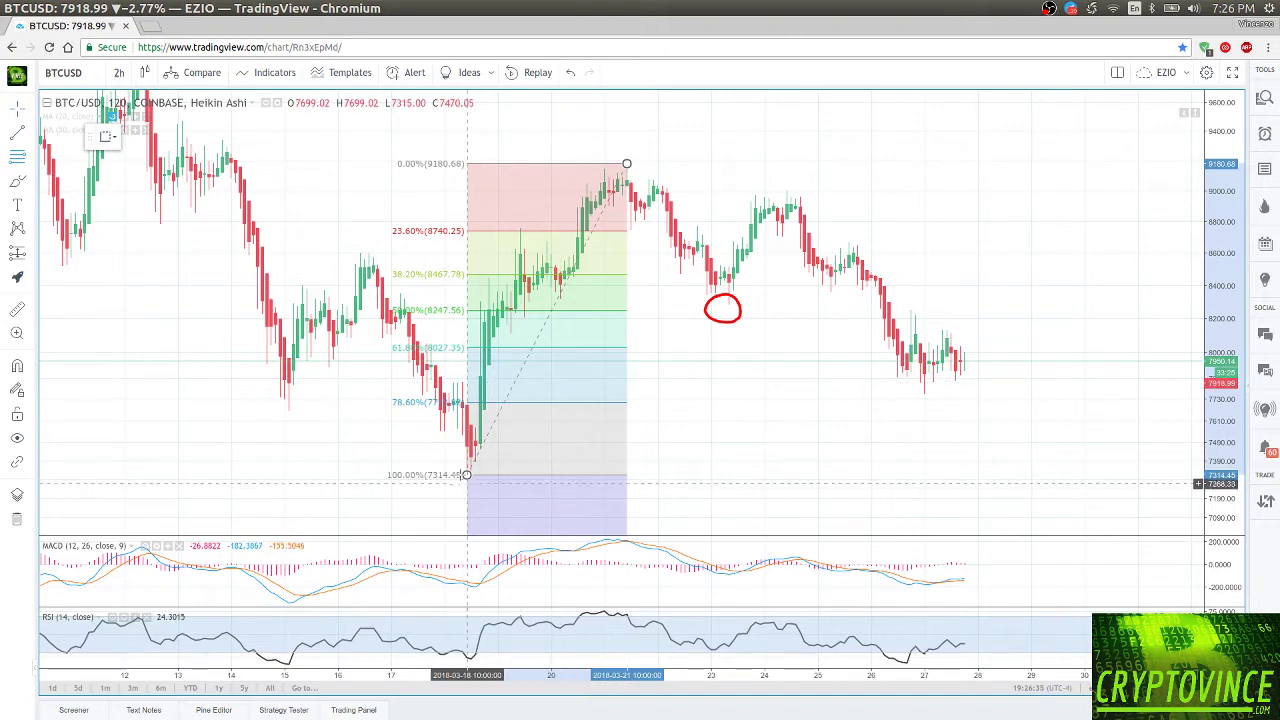
pyautogui.click(626, 163)
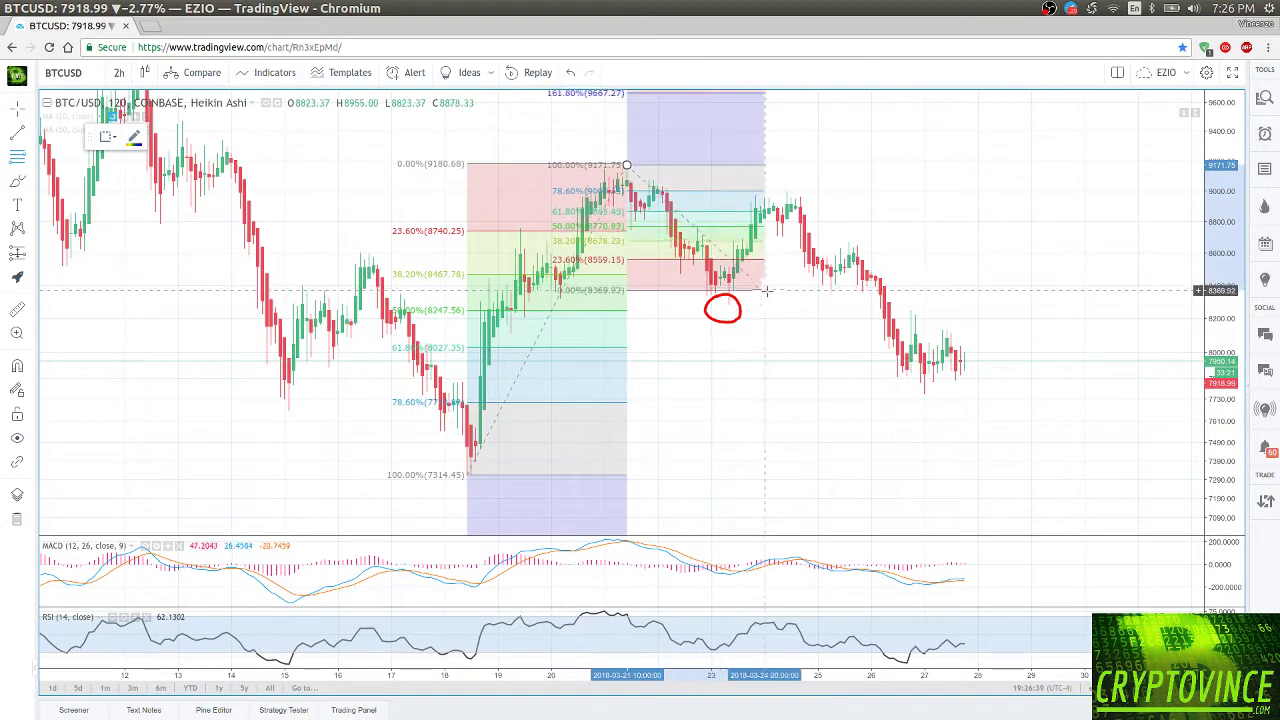
pyautogui.click(803, 303)
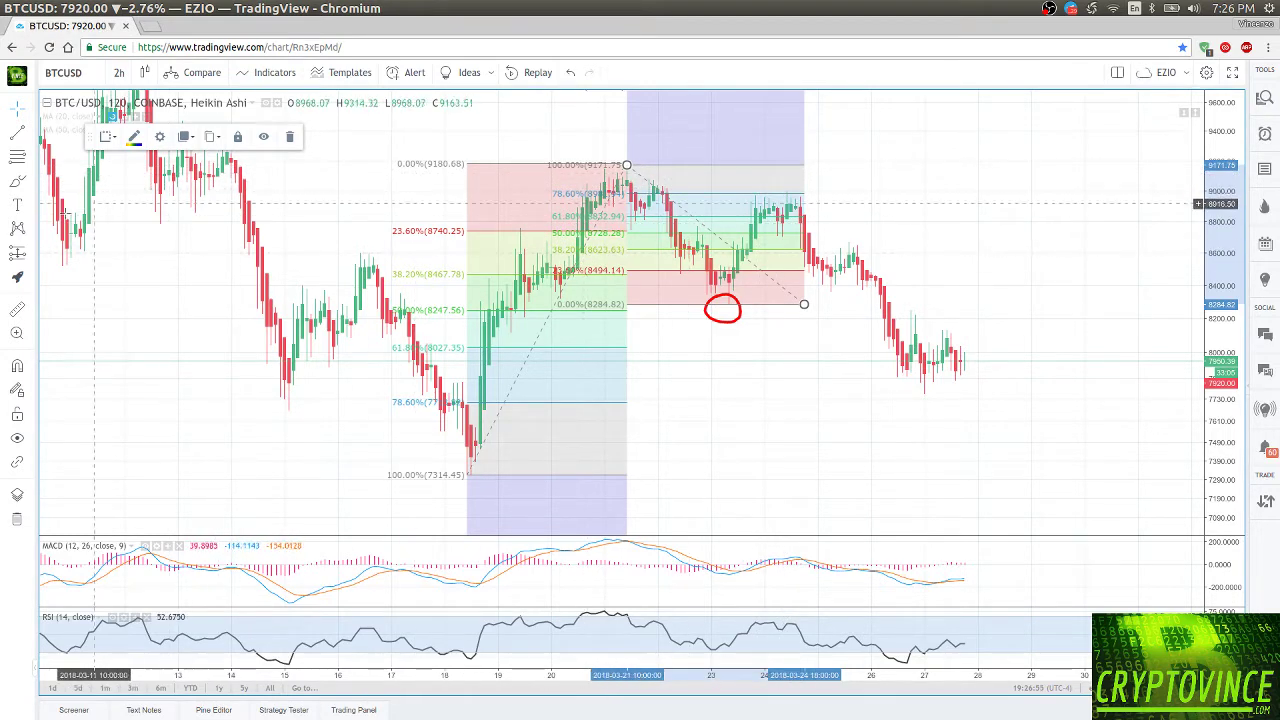
# Brush red circles around the 24 March high, the 21 March high and the 18 March low.
pyautogui.click(16, 184)
pyautogui.moveTo(792, 187)
pyautogui.mouseDown()
pyautogui.moveTo(769, 190)
pyautogui.moveTo(802, 191)
pyautogui.moveTo(788, 185)
pyautogui.mouseUp()
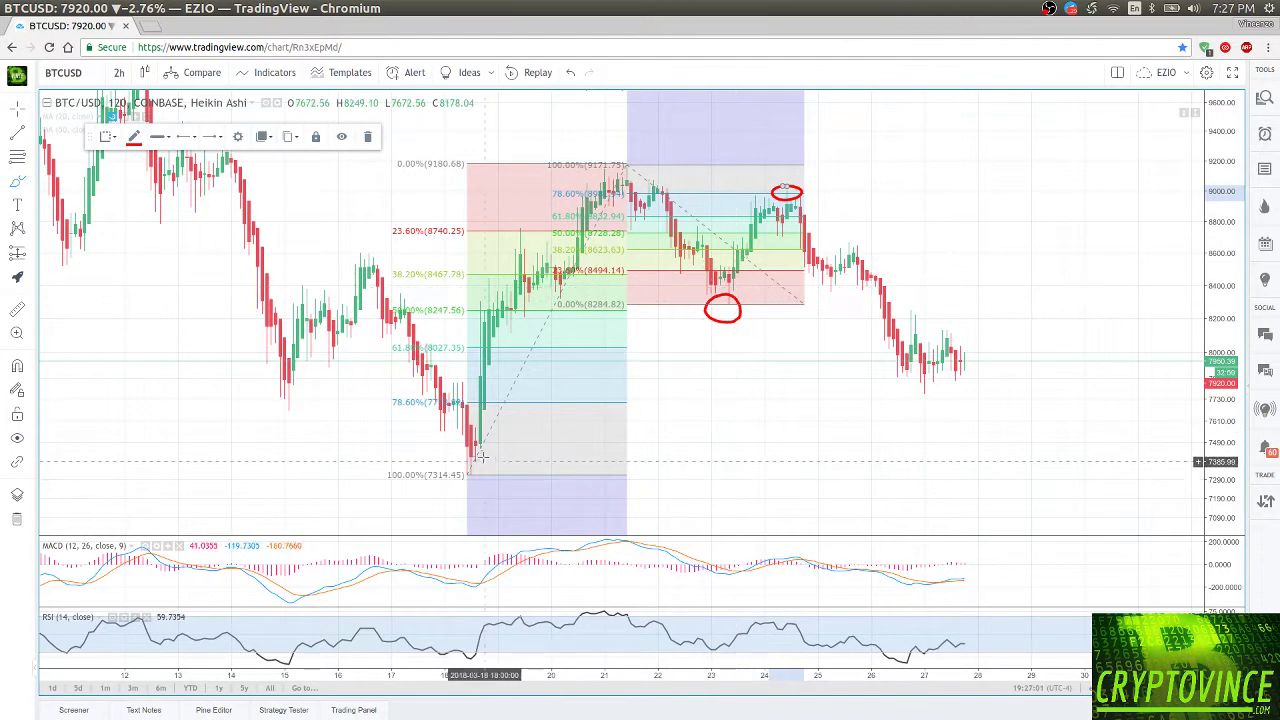
pyautogui.moveTo(603, 160)
pyautogui.mouseDown()
pyautogui.moveTo(591, 172)
pyautogui.moveTo(616, 174)
pyautogui.moveTo(600, 158)
pyautogui.mouseUp()
pyautogui.moveTo(476, 450)
pyautogui.mouseDown()
pyautogui.moveTo(455, 476)
pyautogui.moveTo(484, 460)
pyautogui.moveTo(472, 450)
pyautogui.mouseUp()
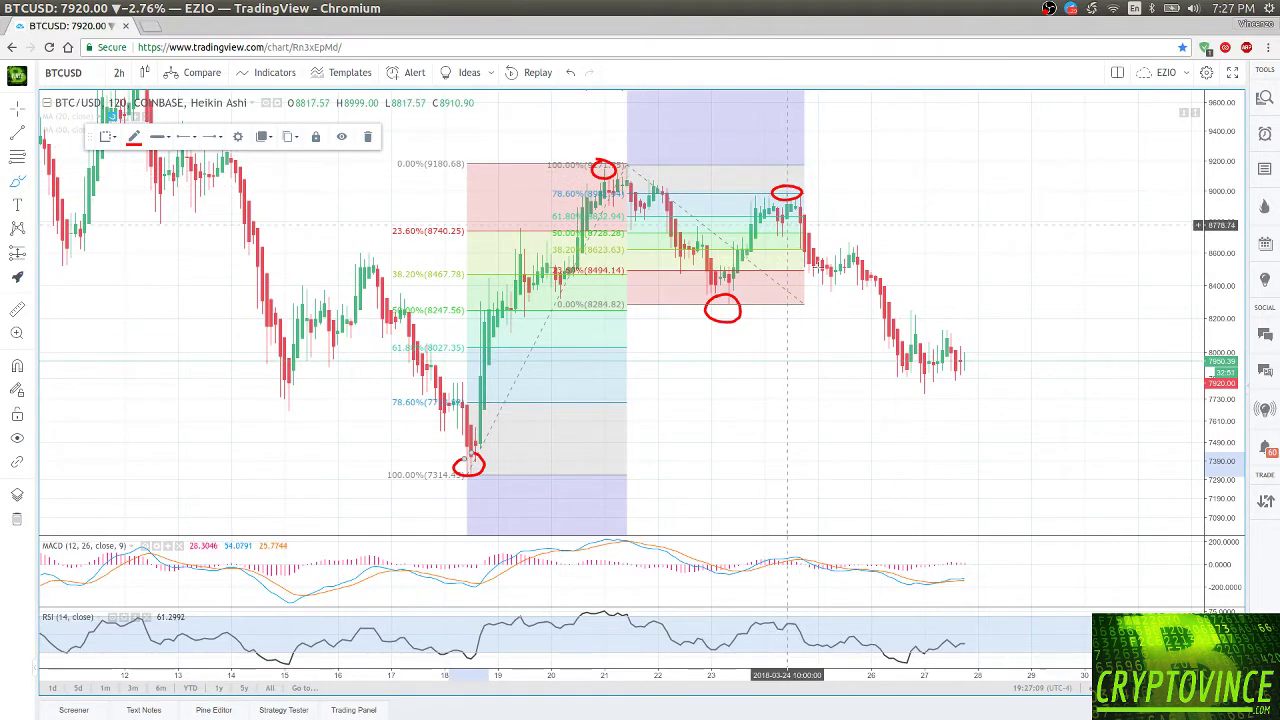
# Brush and delete red strokes along the fall from 24 to 27 March and along the rise from 18 to 21 March.
pyautogui.moveTo(803, 215); pyautogui.dragTo(930, 370)
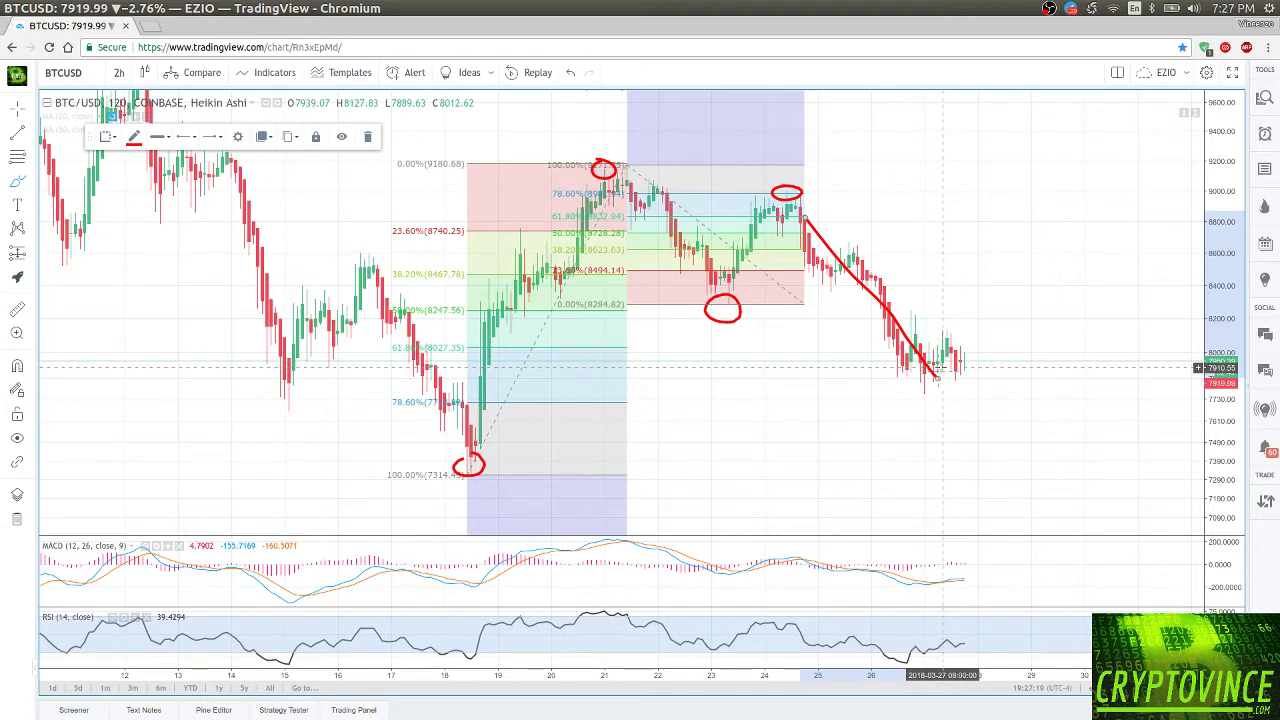
pyautogui.press('Delete')
pyautogui.moveTo(603, 189); pyautogui.dragTo(471, 450)
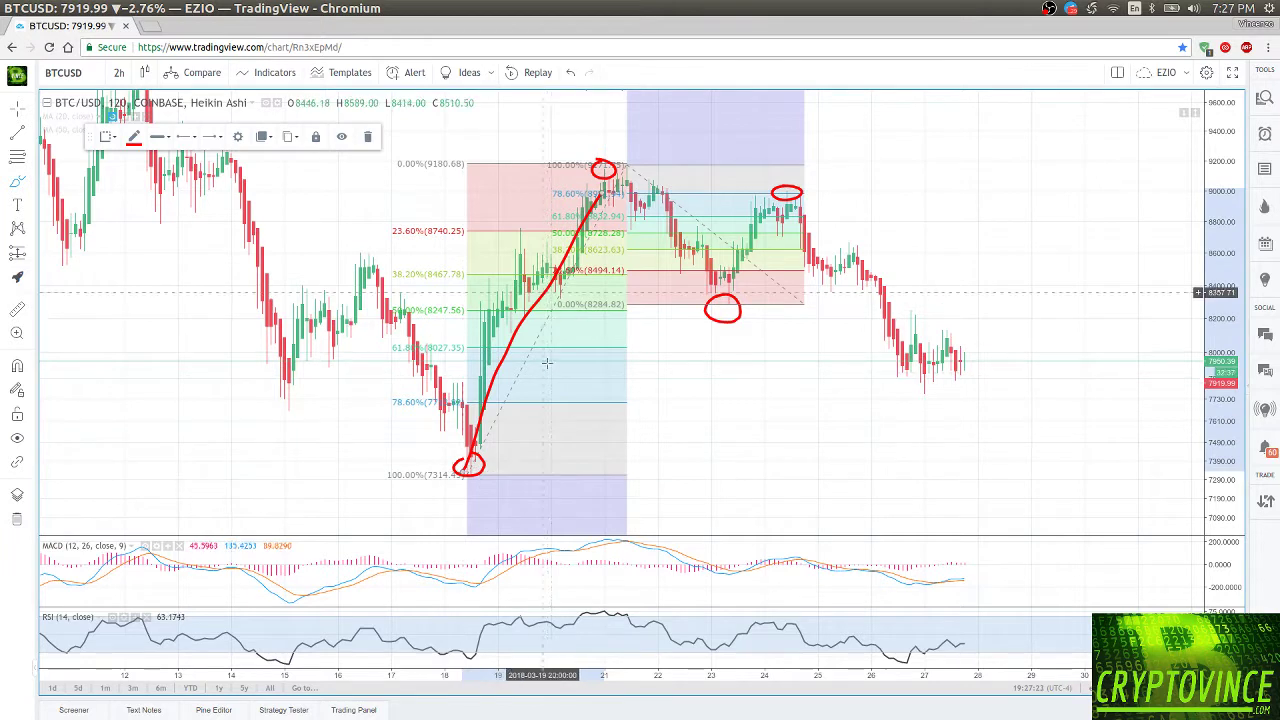
pyautogui.press('Delete')
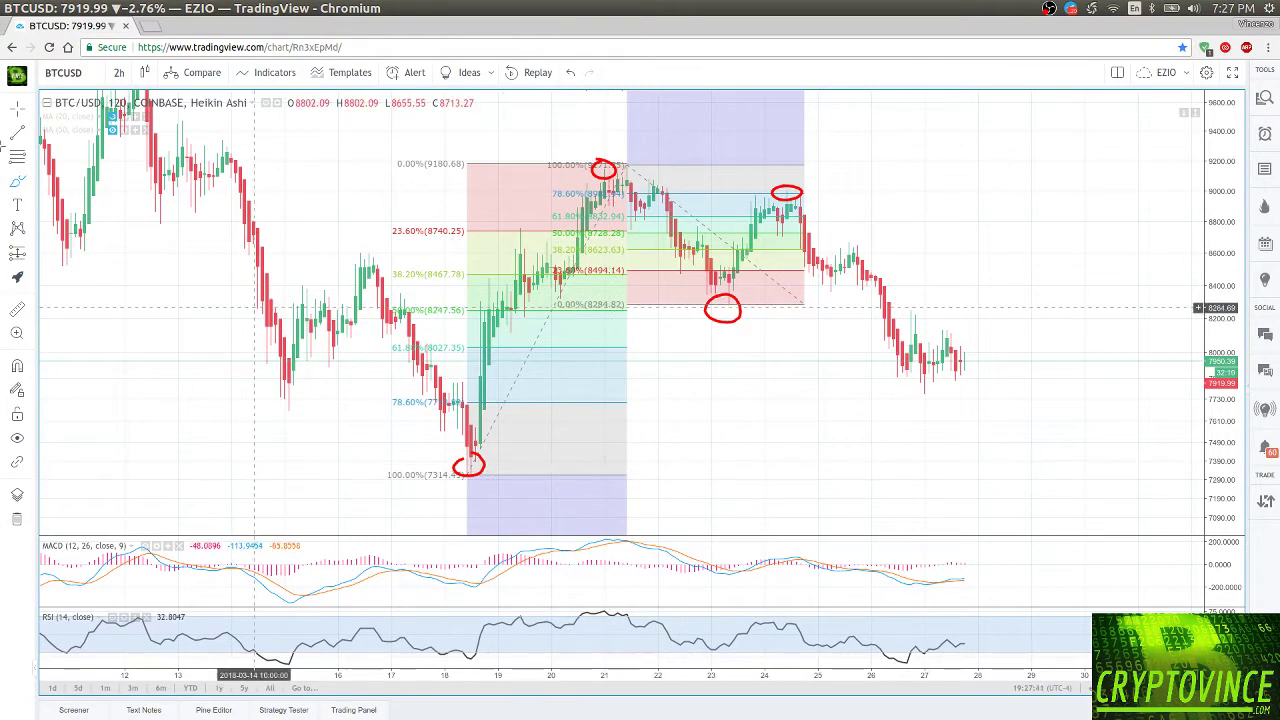
# Extend the first Fib Retracement to 28 March at about 9176 and circle the 27 March low in red.
pyautogui.click(552, 476)
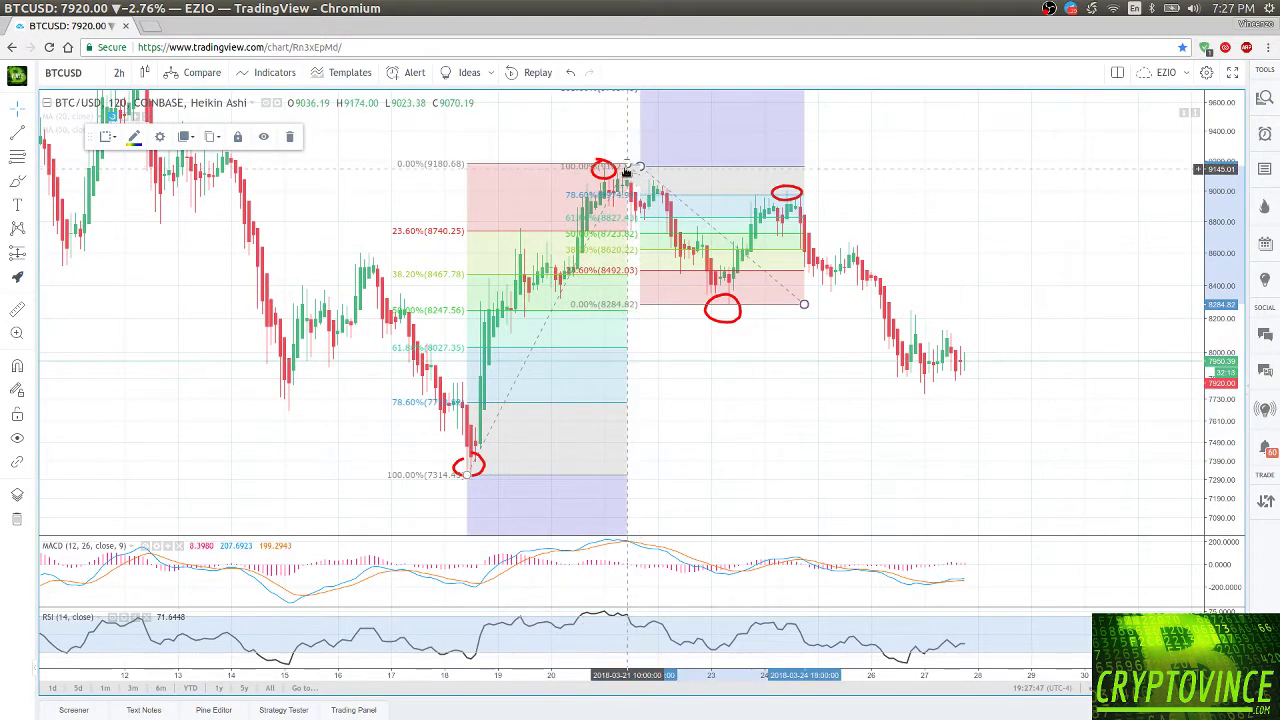
pyautogui.moveTo(627, 165); pyautogui.dragTo(734, 165)
pyautogui.moveTo(831, 157); pyautogui.dragTo(990, 164)
pyautogui.click(16, 182)
pyautogui.moveTo(920, 379)
pyautogui.mouseDown()
pyautogui.moveTo(934, 401)
pyautogui.moveTo(918, 378)
pyautogui.mouseUp()
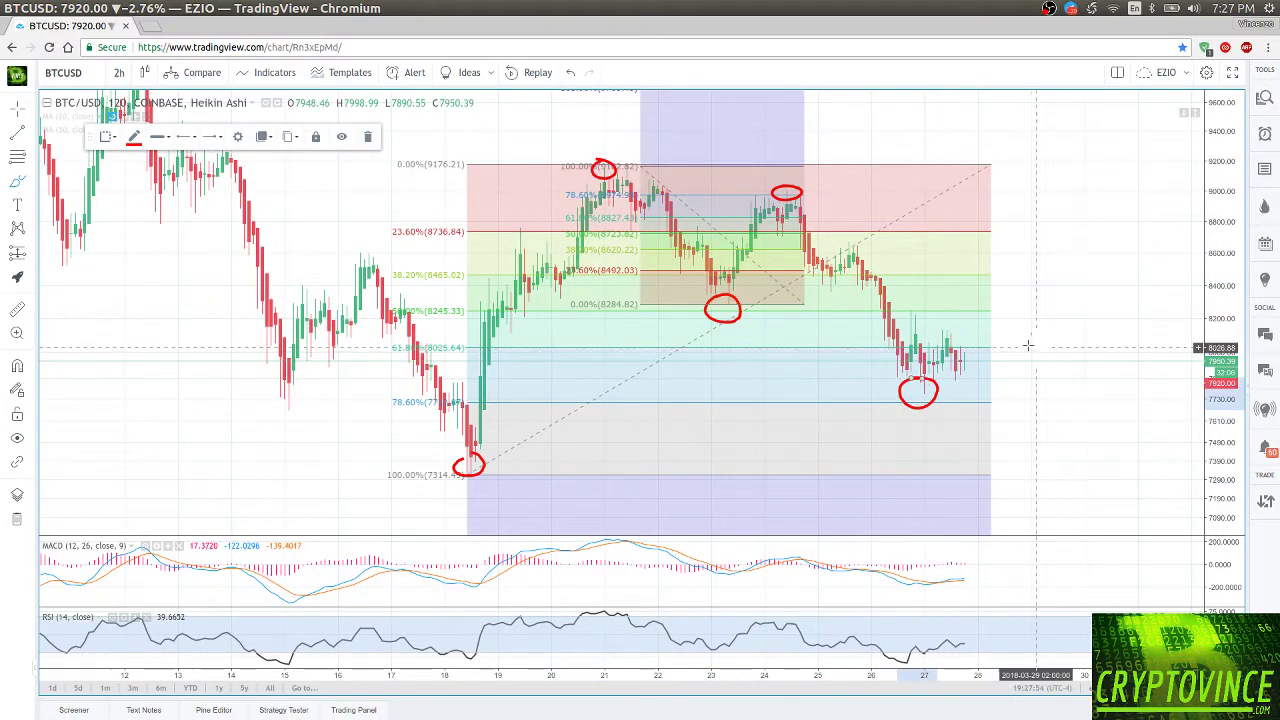
# Draw an XABCD pattern through the circled points: X about 7307, A about 9176, B about 8241, C about 8995 and D about 7735.
pyautogui.click(16, 228)
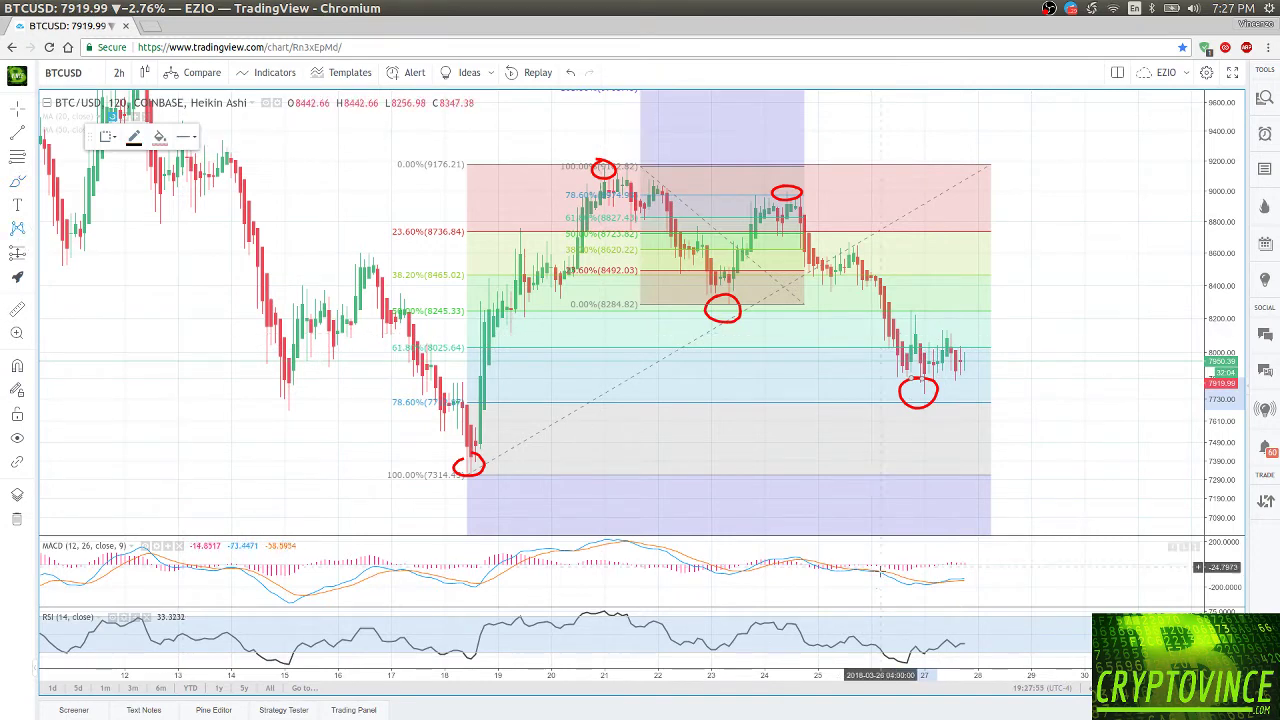
pyautogui.click(463, 476)
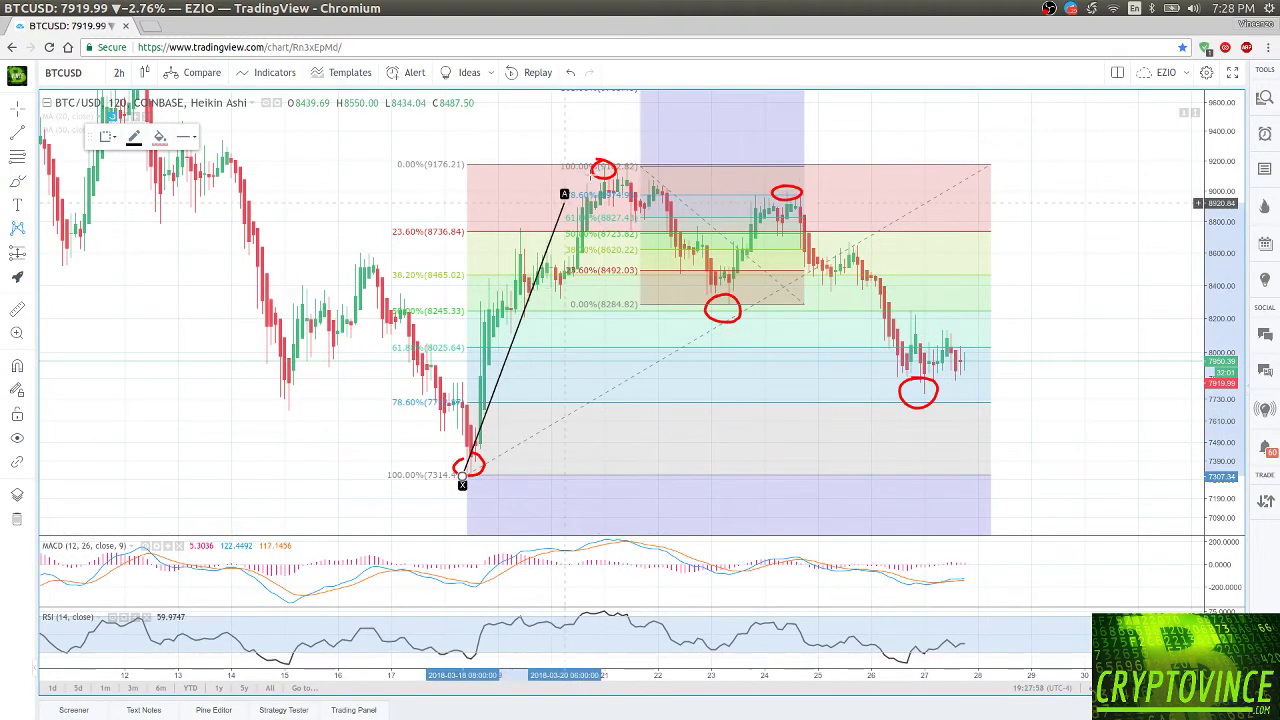
pyautogui.click(604, 163)
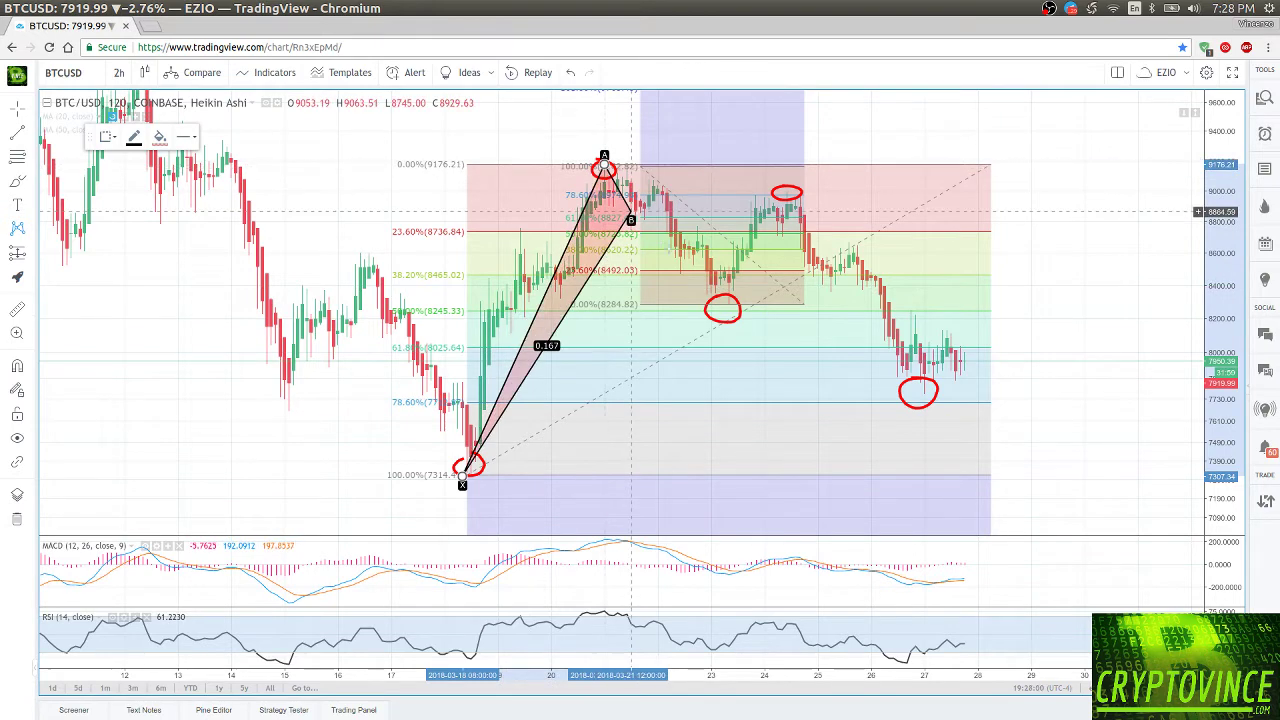
pyautogui.click(728, 310)
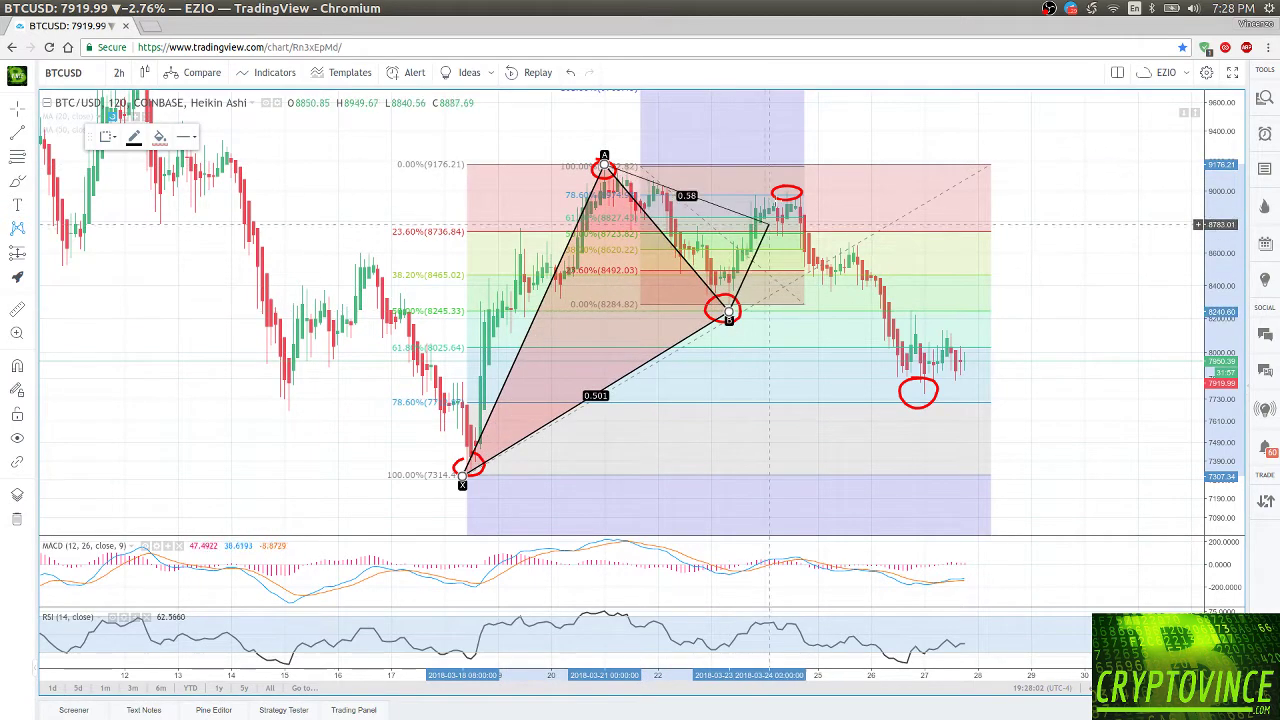
pyautogui.click(787, 190)
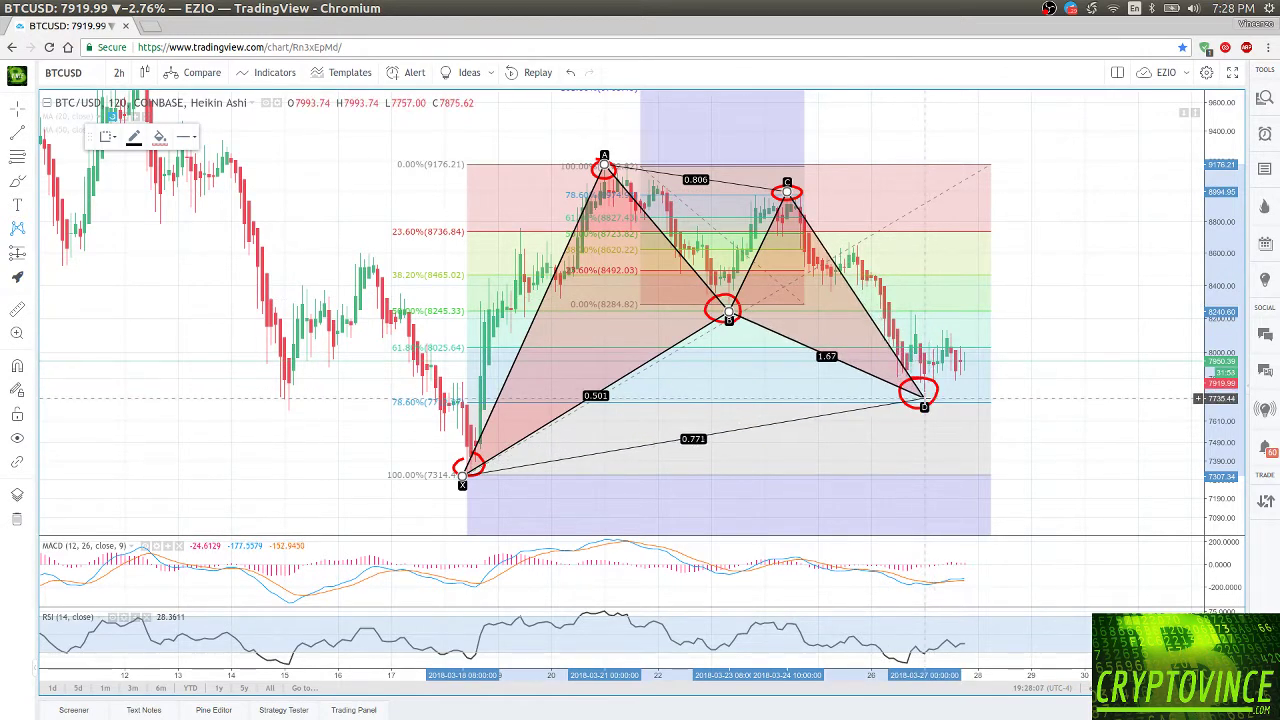
pyautogui.click(923, 400)
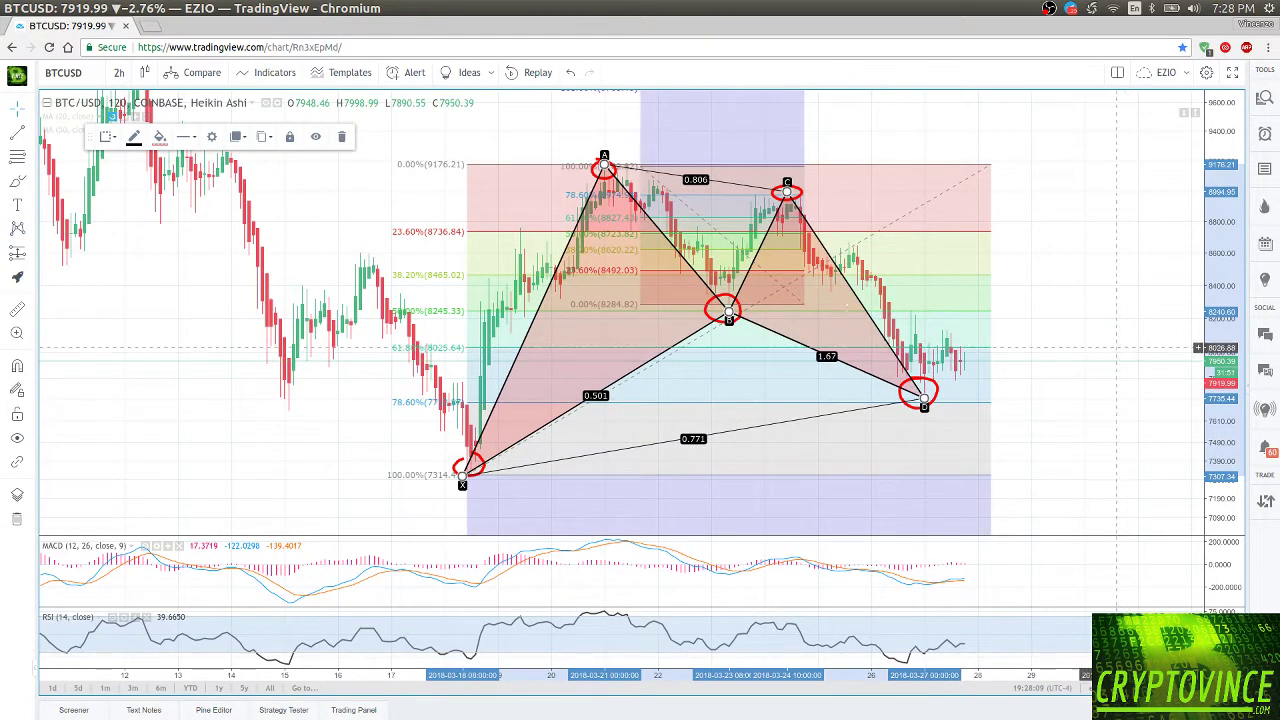
# Move point D of the XABCD pattern down to about 7708 at the 78.6% retracement level.
pyautogui.click(19, 113)
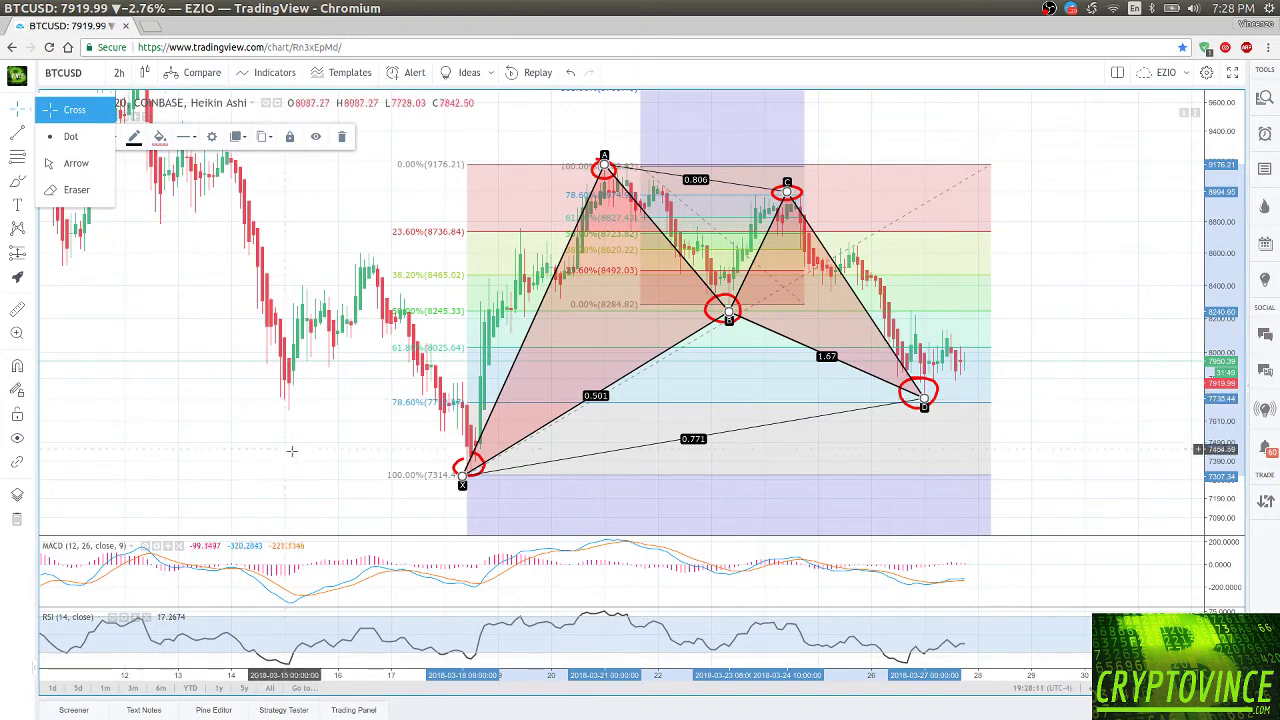
pyautogui.moveTo(280, 461); pyautogui.dragTo(240, 463)
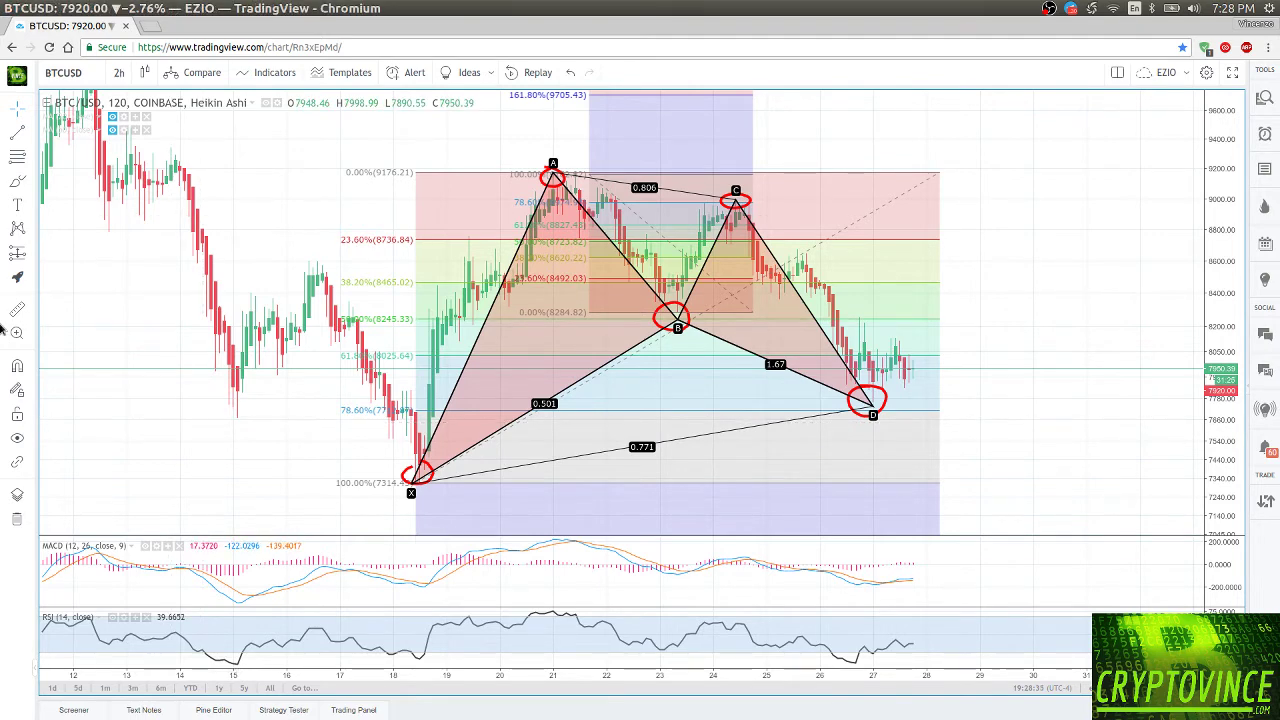
pyautogui.moveTo(873, 401); pyautogui.dragTo(877, 413)
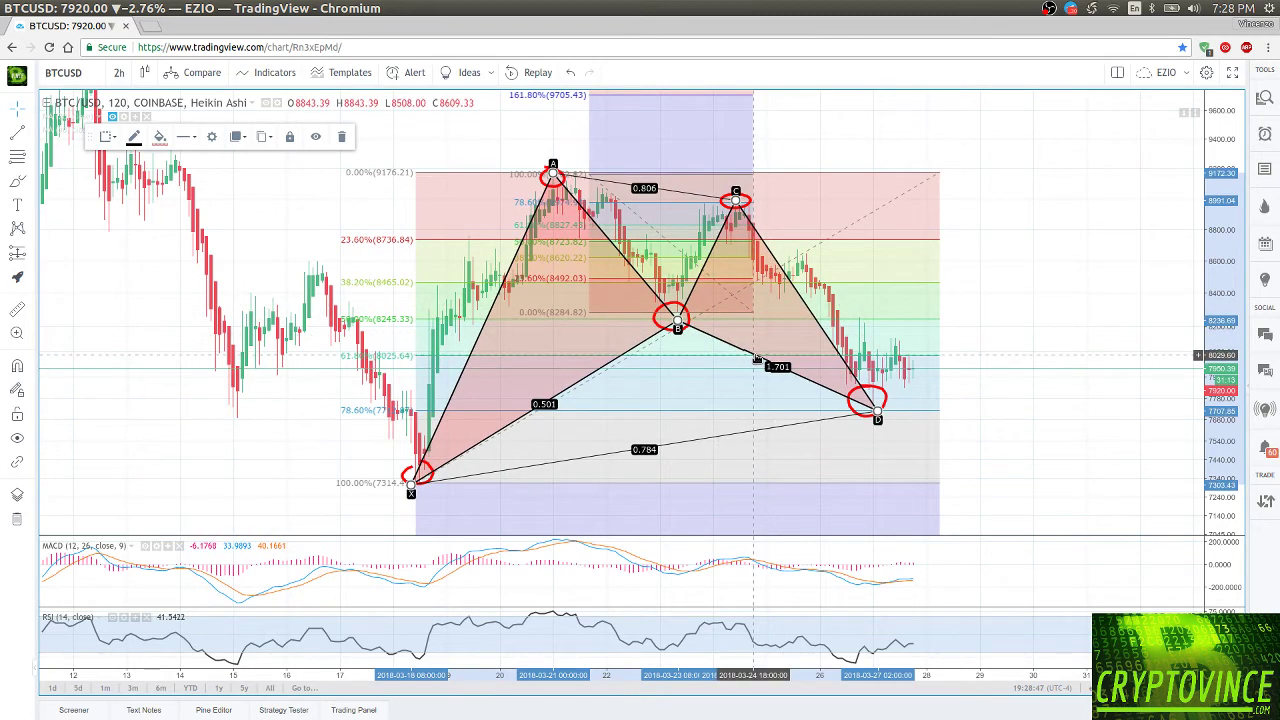
# Delete the XABCD pattern, both Fib Retracements and every red circle except the one at the 18 March low.
pyautogui.press('Delete')
pyautogui.click(673, 331)
pyautogui.moveTo(675, 335); pyautogui.dragTo(727, 207)
pyautogui.press('Delete')
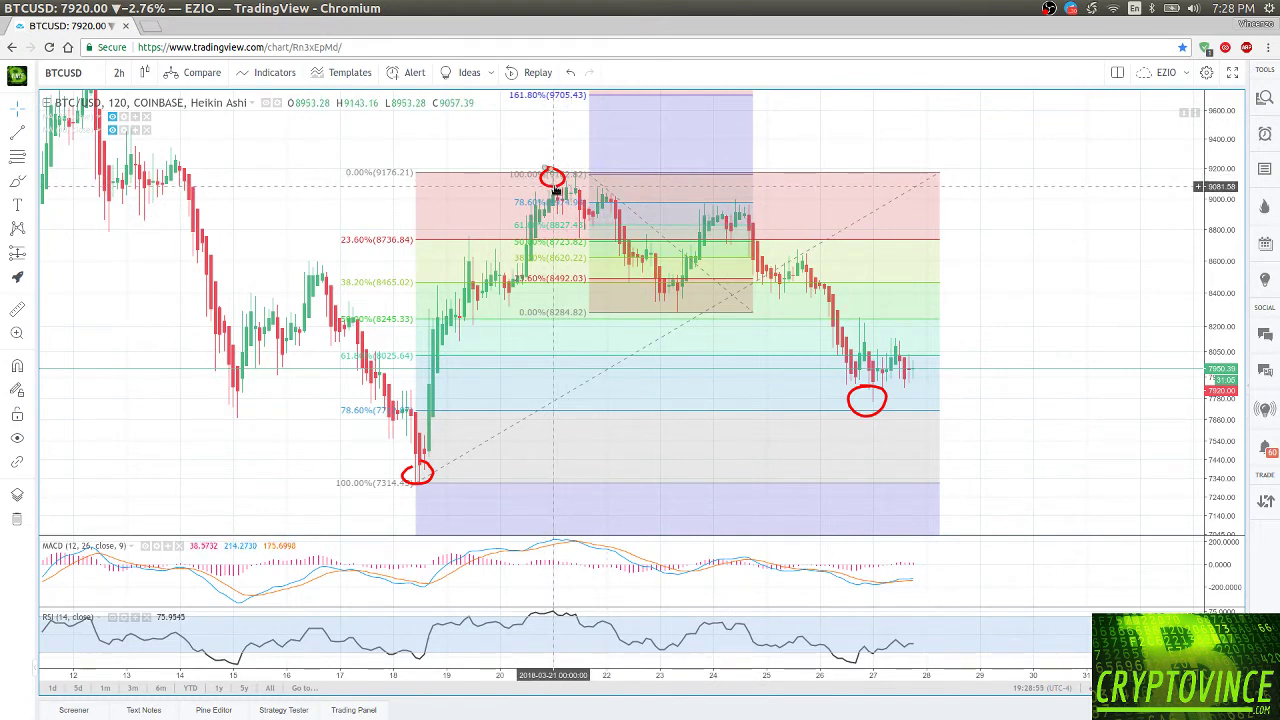
pyautogui.click(868, 416)
pyautogui.press('Delete')
pyautogui.click(789, 174)
pyautogui.press('Delete')
pyautogui.click(721, 172)
pyautogui.press('Delete')
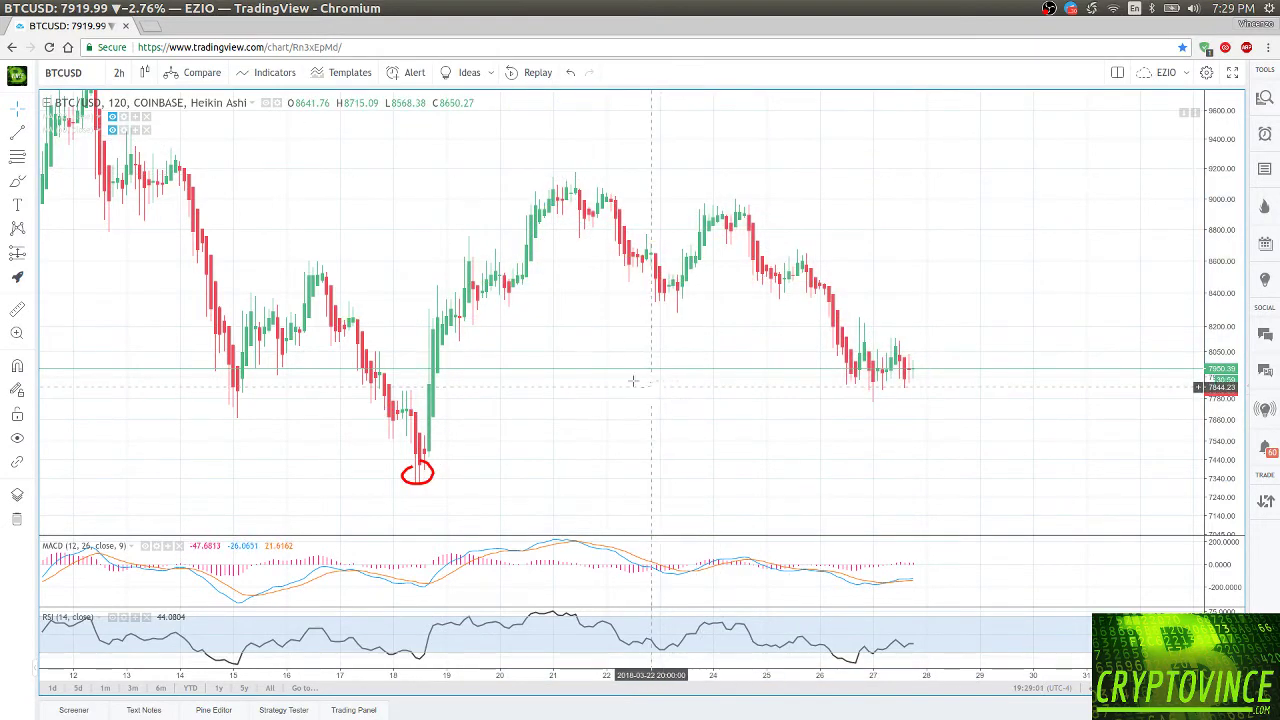
# Draw a falling red trend line under the lows from 22 March at about 8340 to 29 March at about 7457.
pyautogui.click(17, 132)
pyautogui.click(636, 287)
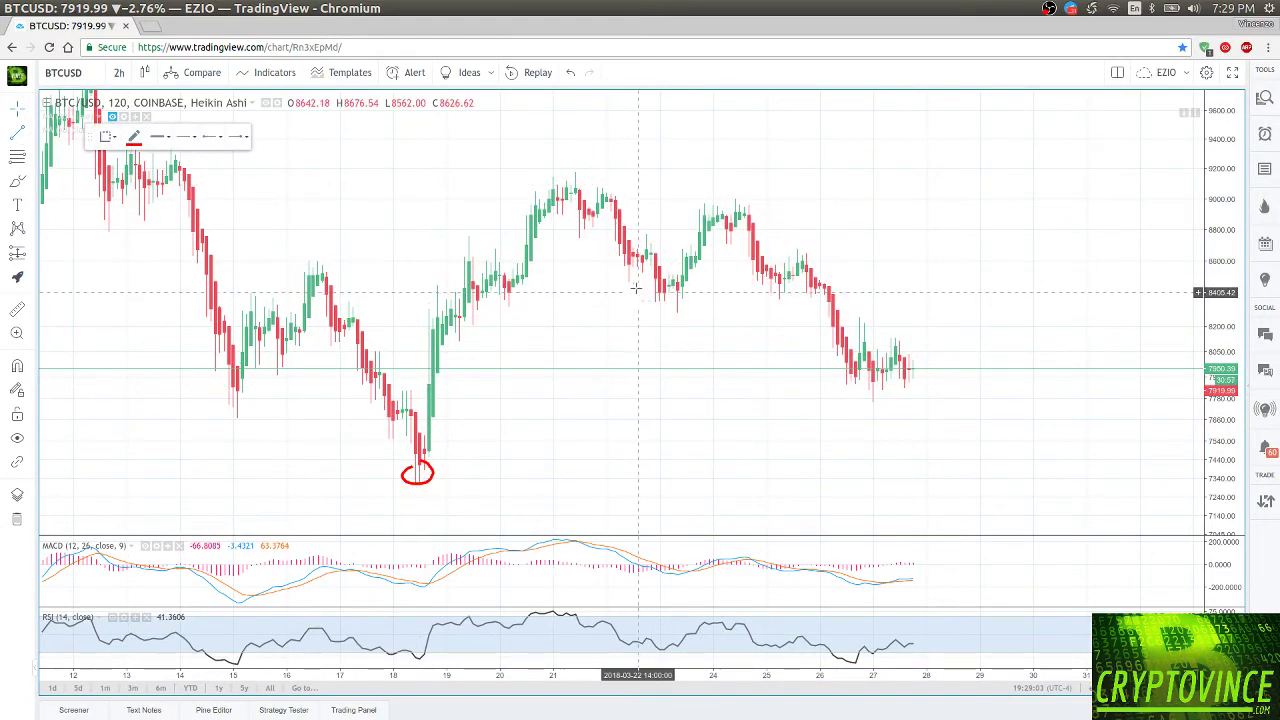
pyautogui.click(652, 302)
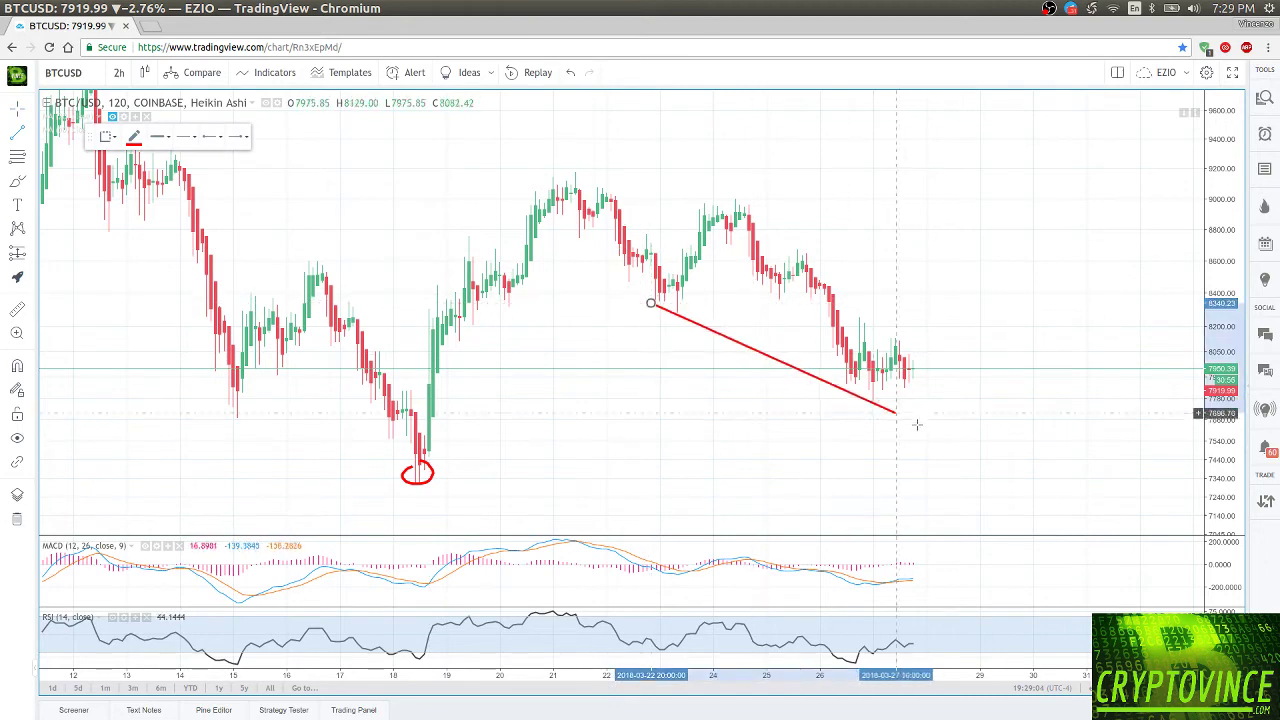
pyautogui.click(983, 456)
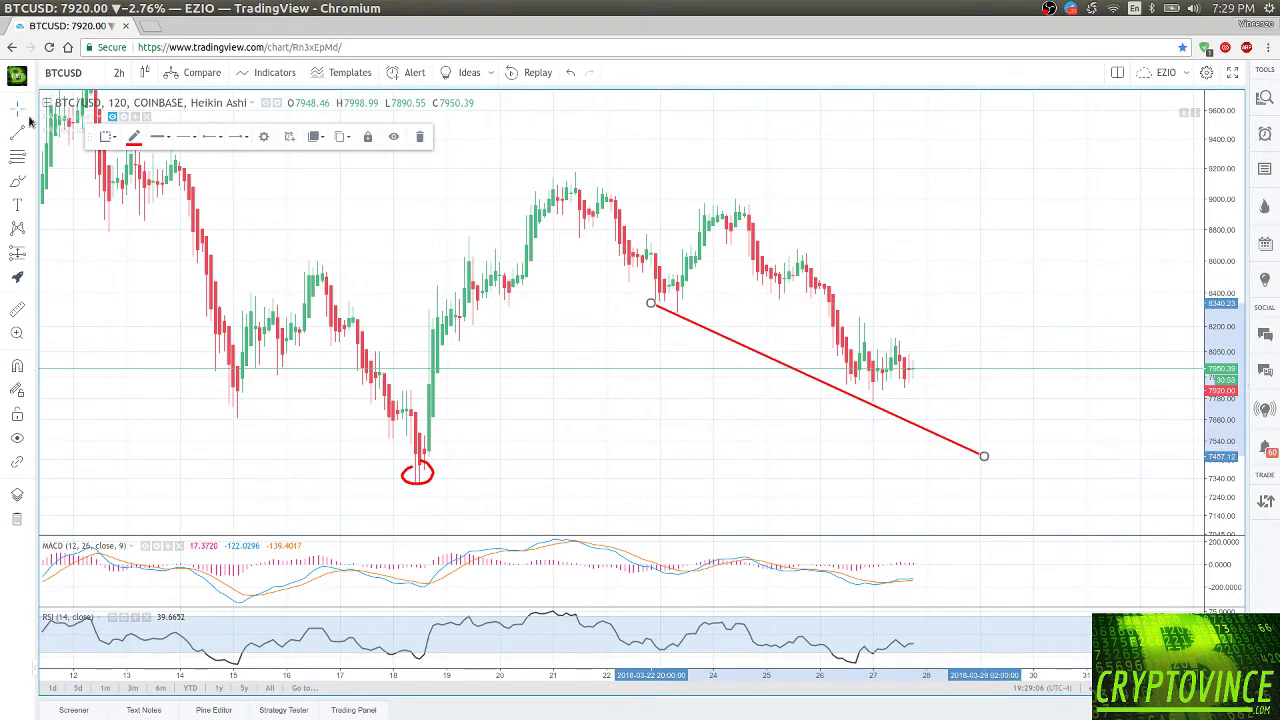
# Draw a falling trend line over the highs from 24 March at about 9077 to 29 March at about 7570.
pyautogui.click(749, 202)
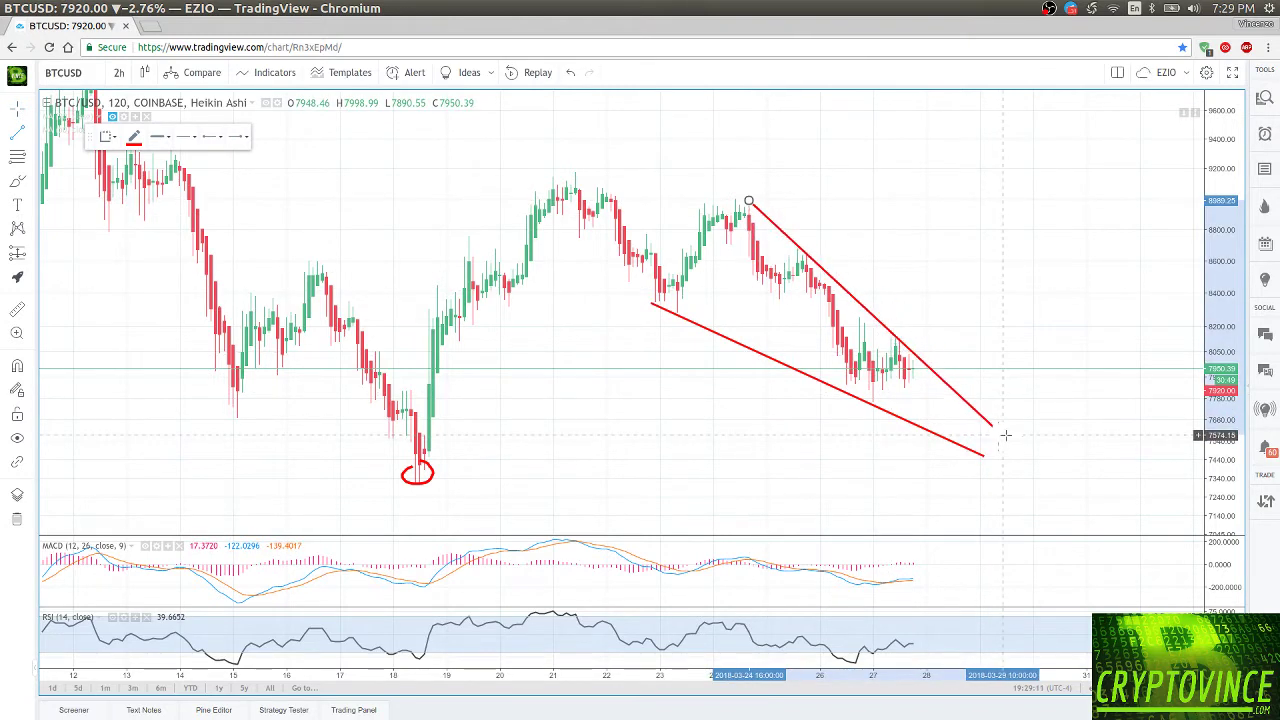
pyautogui.click(1005, 436)
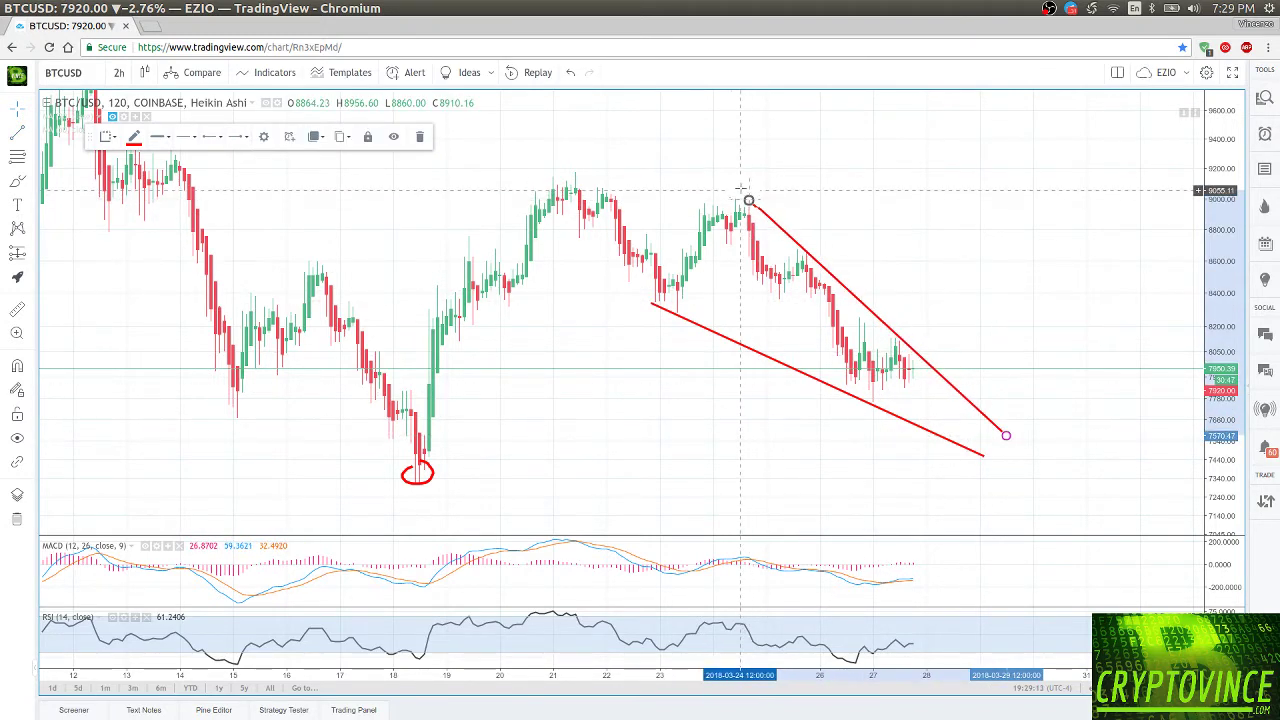
pyautogui.moveTo(740, 186); pyautogui.dragTo(736, 187)
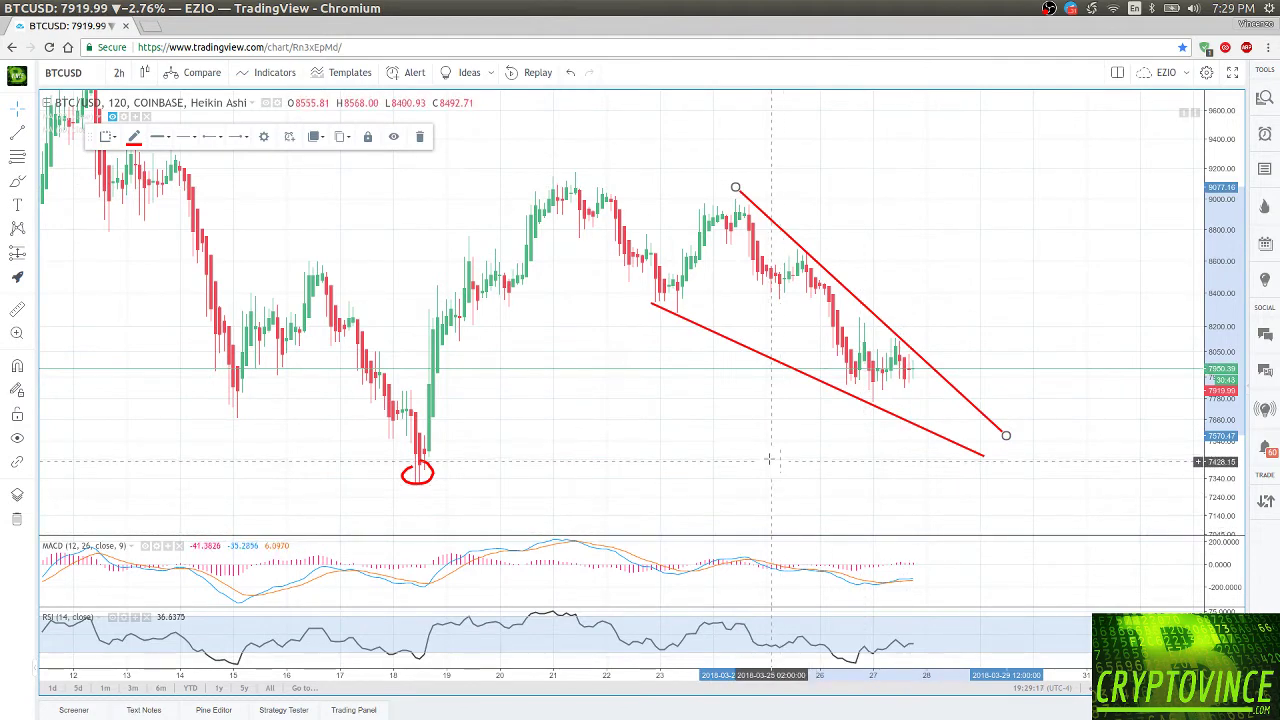
# Draw a Fib Retracement from the circled 18 March low at about 7303 to 28 March at about 9175.
pyautogui.click(17, 157)
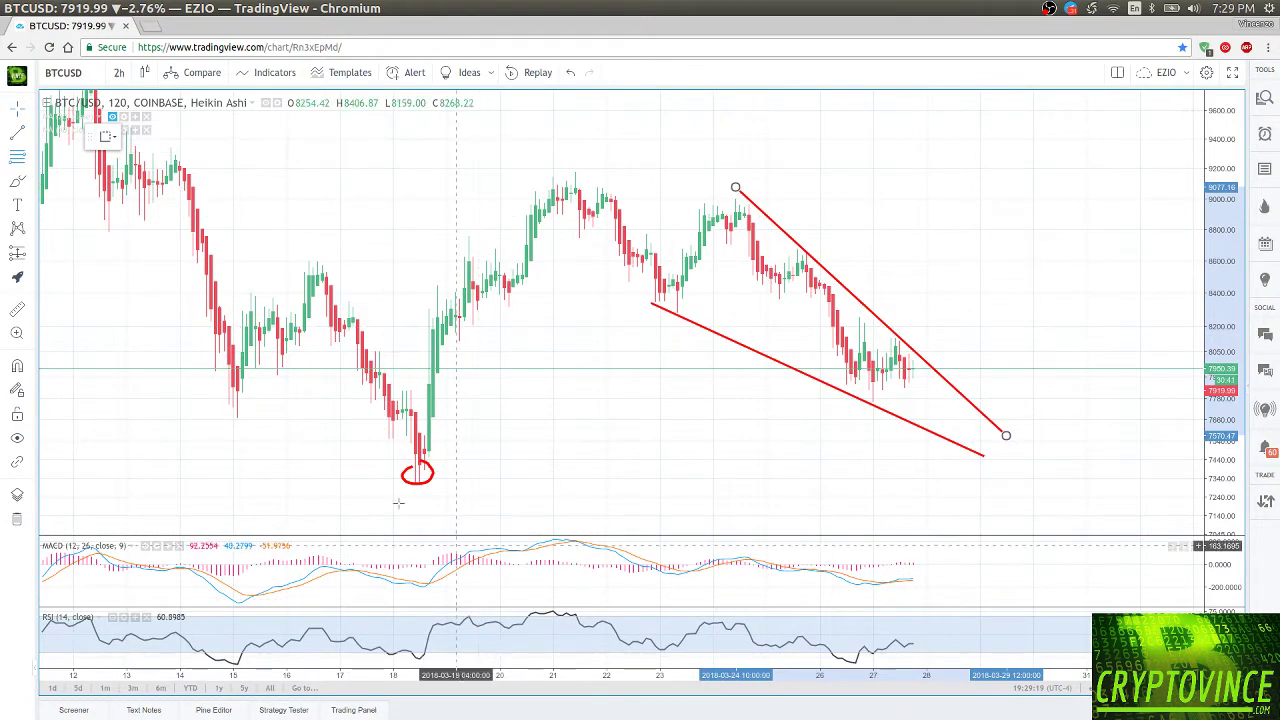
pyautogui.click(411, 484)
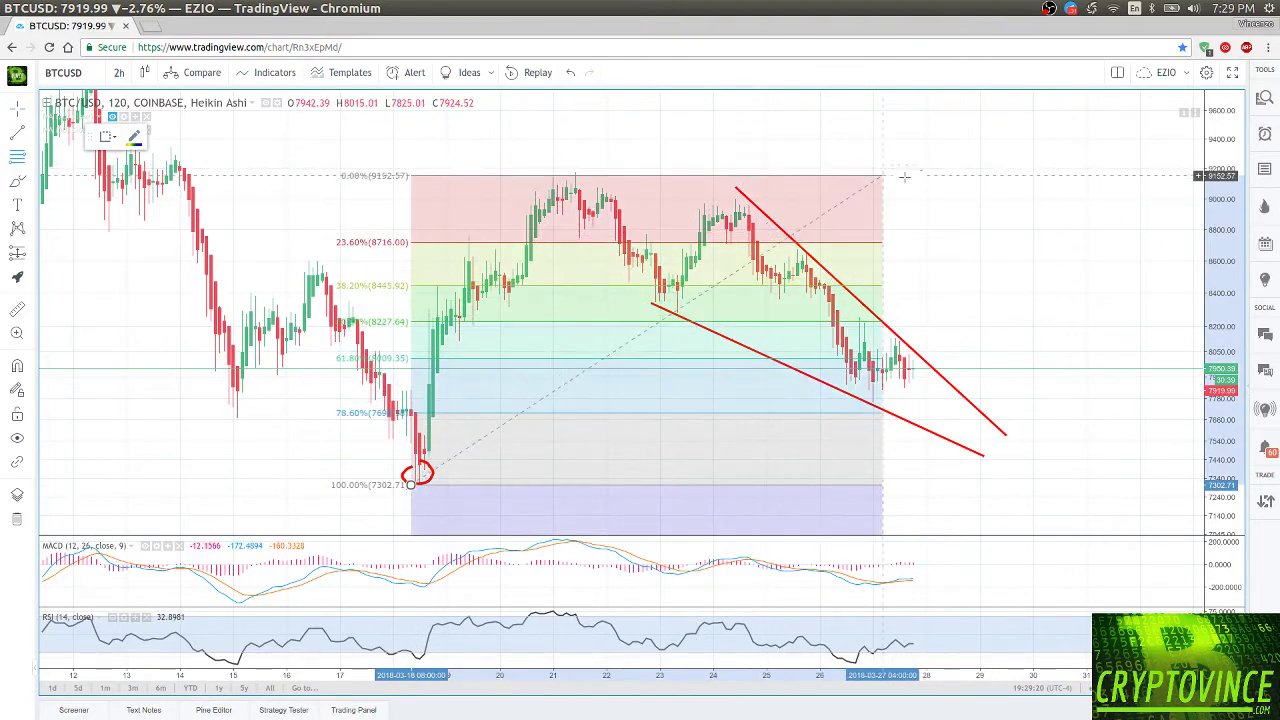
pyautogui.click(957, 172)
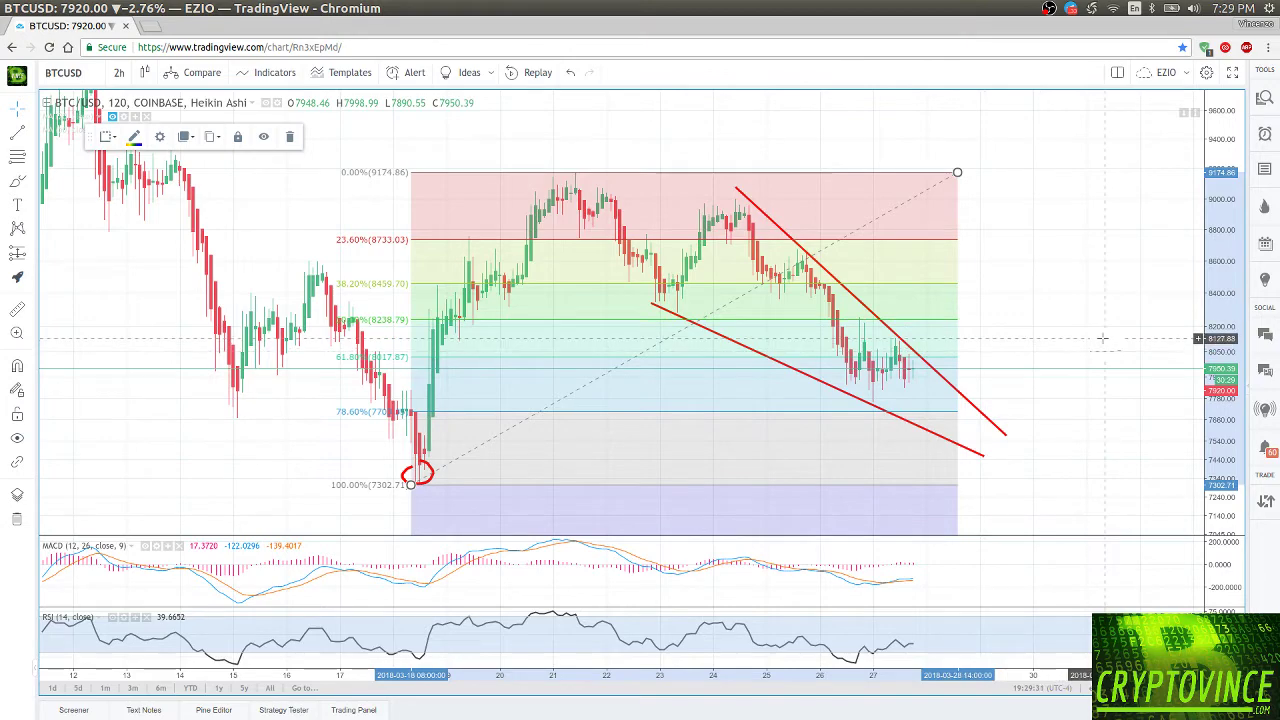
# Draw a rising trend line from the 5 February low at about 5836 through the 18 March low, ending at about 7905.
pyautogui.scroll(-2, 1106, 340)
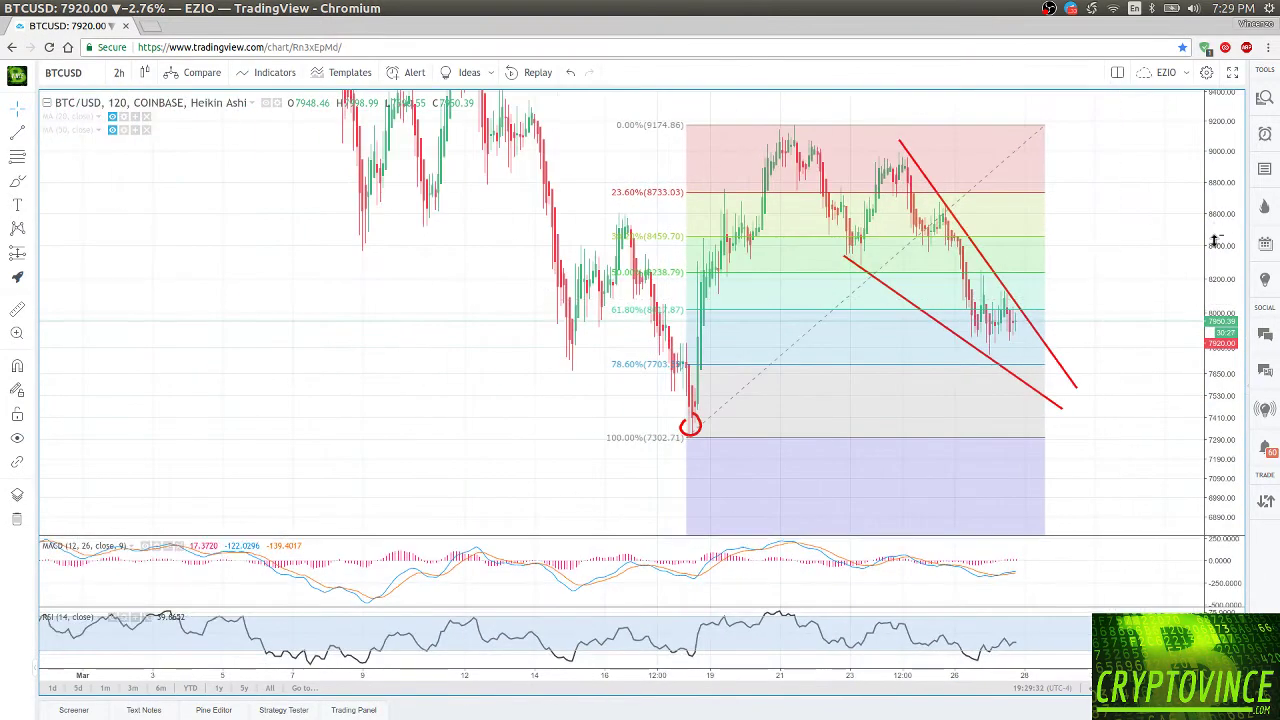
pyautogui.scroll(-2, 1150, 440)
pyautogui.moveTo(1014, 389); pyautogui.dragTo(968, 372)
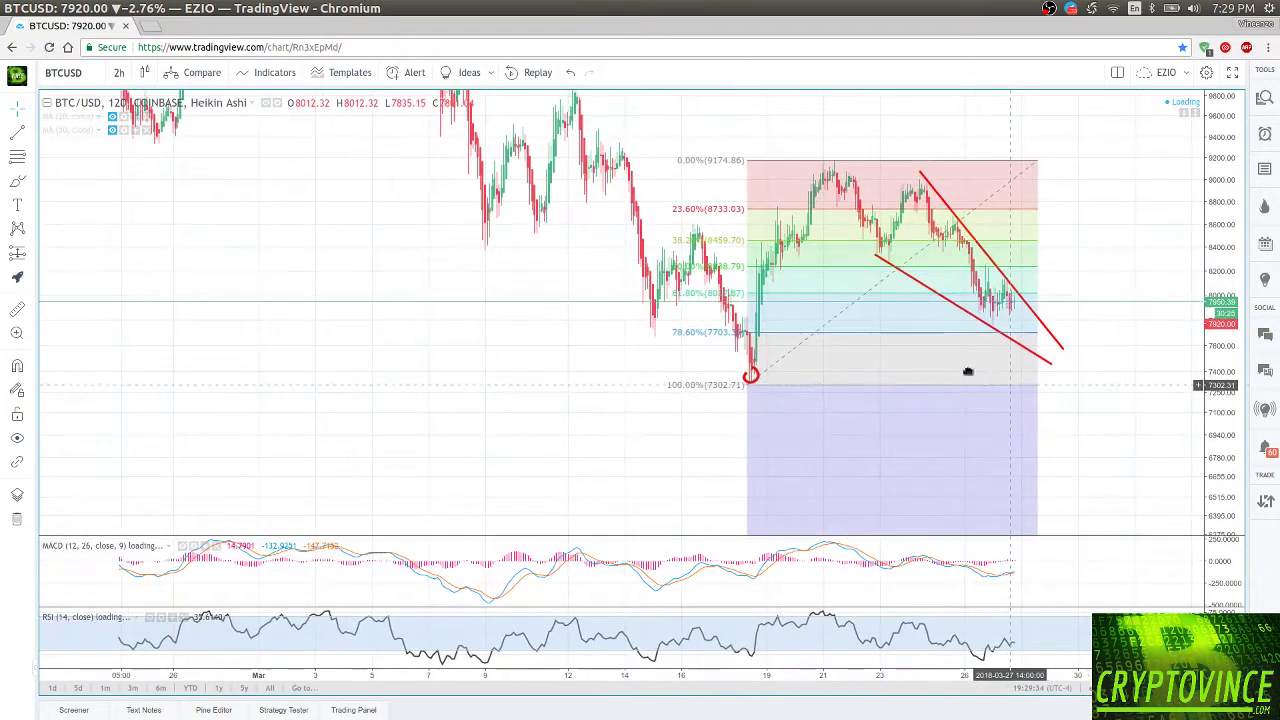
pyautogui.scroll(-3, 1146, 400)
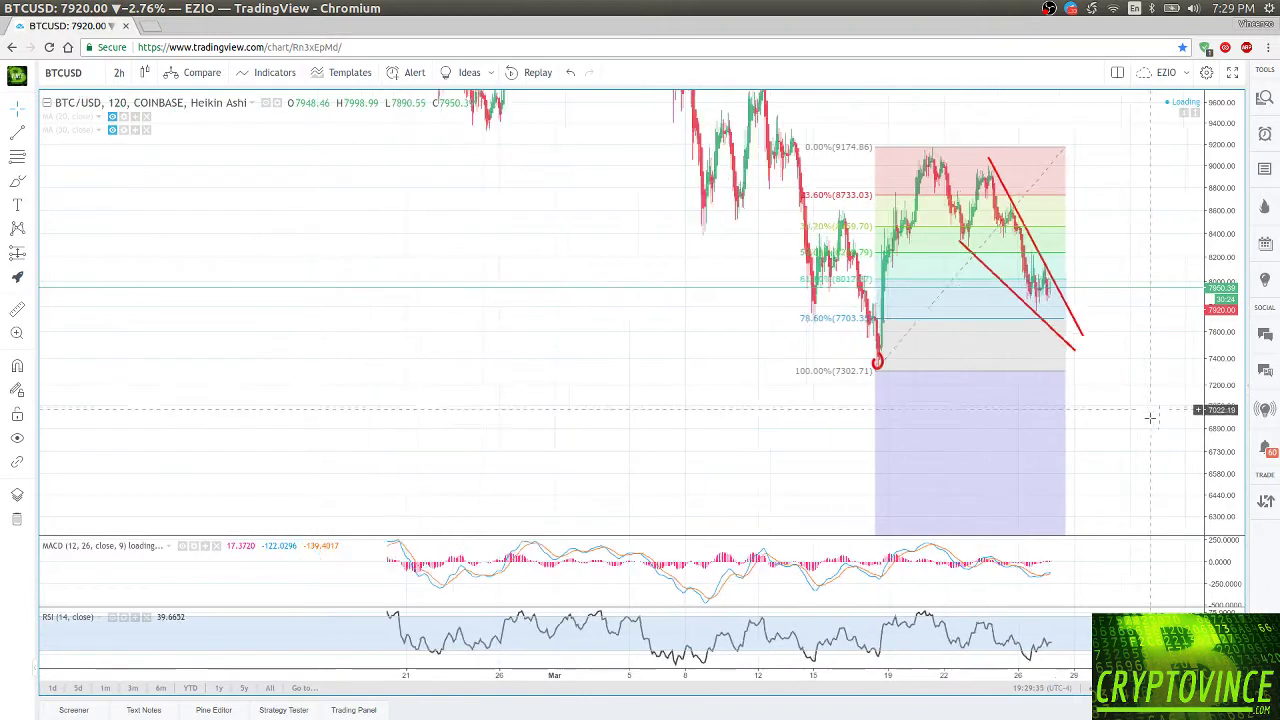
pyautogui.click(119, 74)
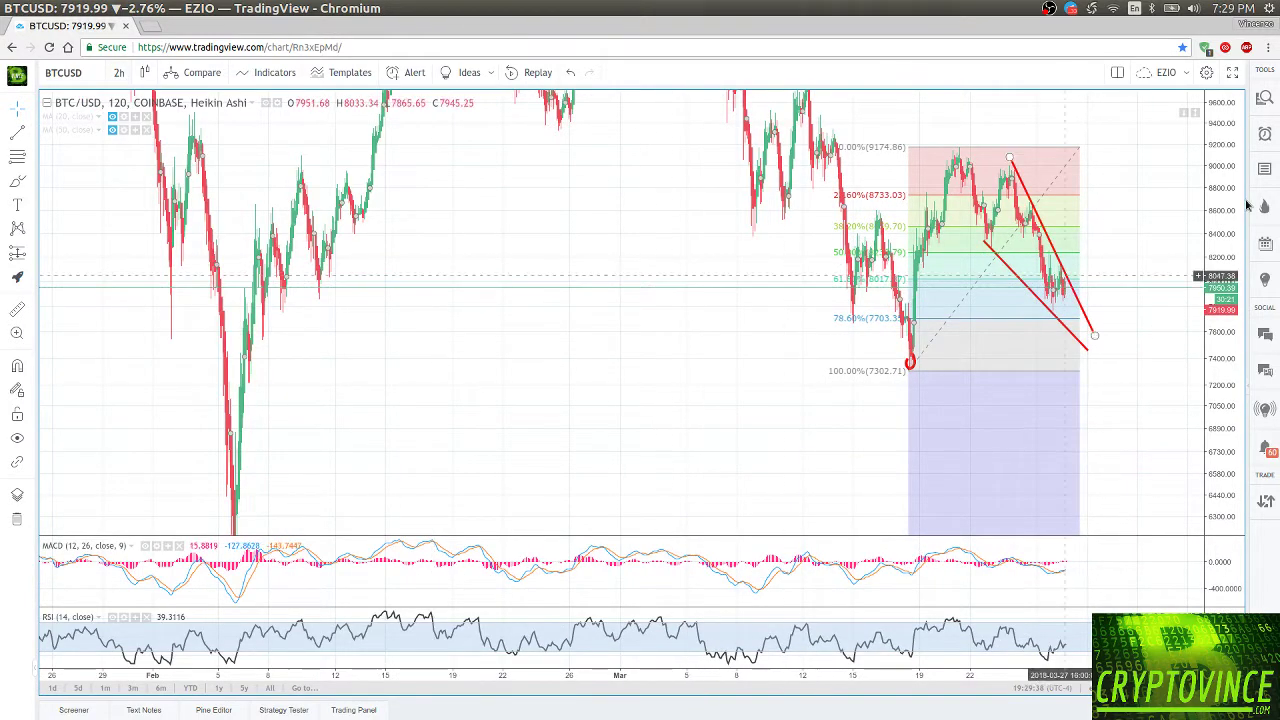
pyautogui.moveTo(1234, 177); pyautogui.dragTo(1172, 346)
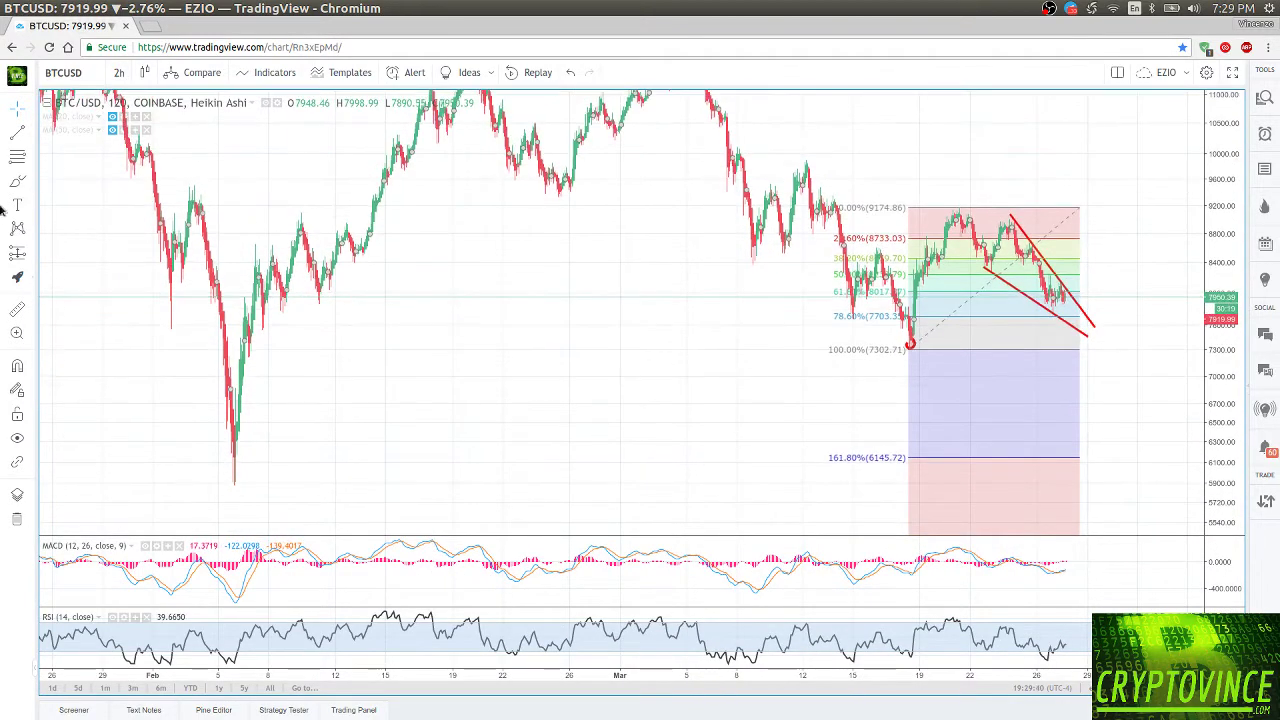
pyautogui.click(18, 140)
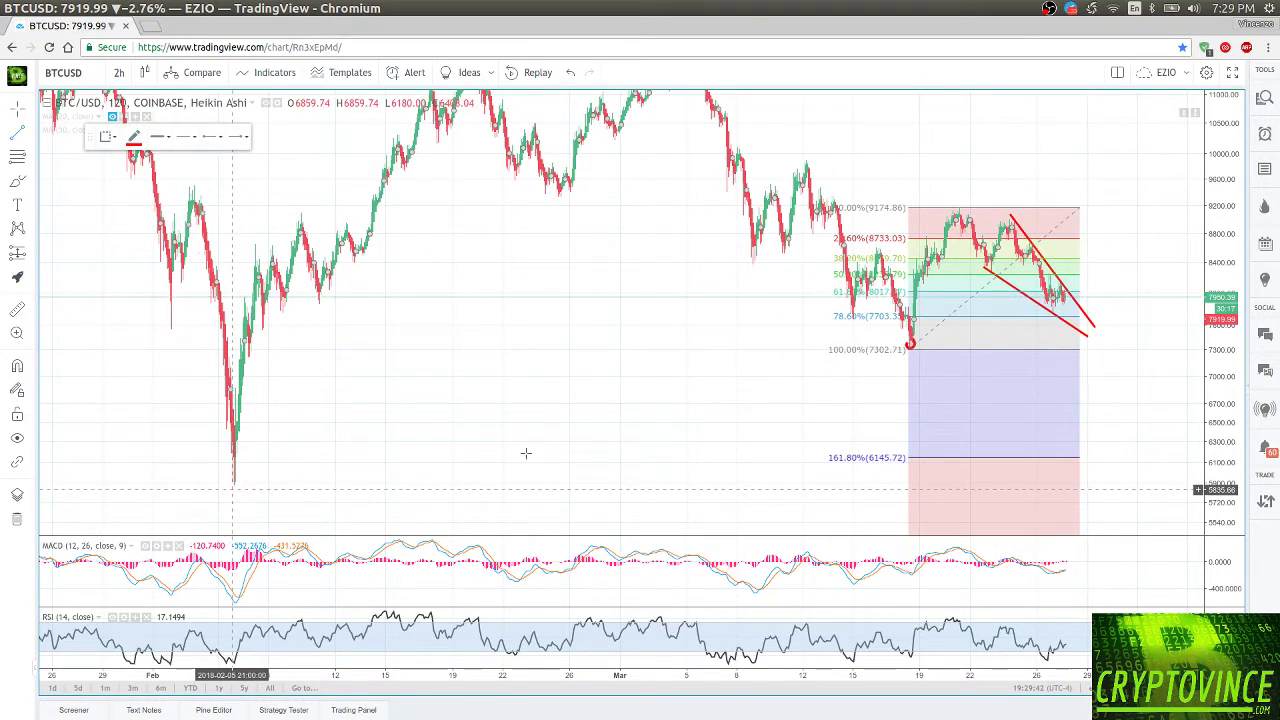
pyautogui.click(231, 489)
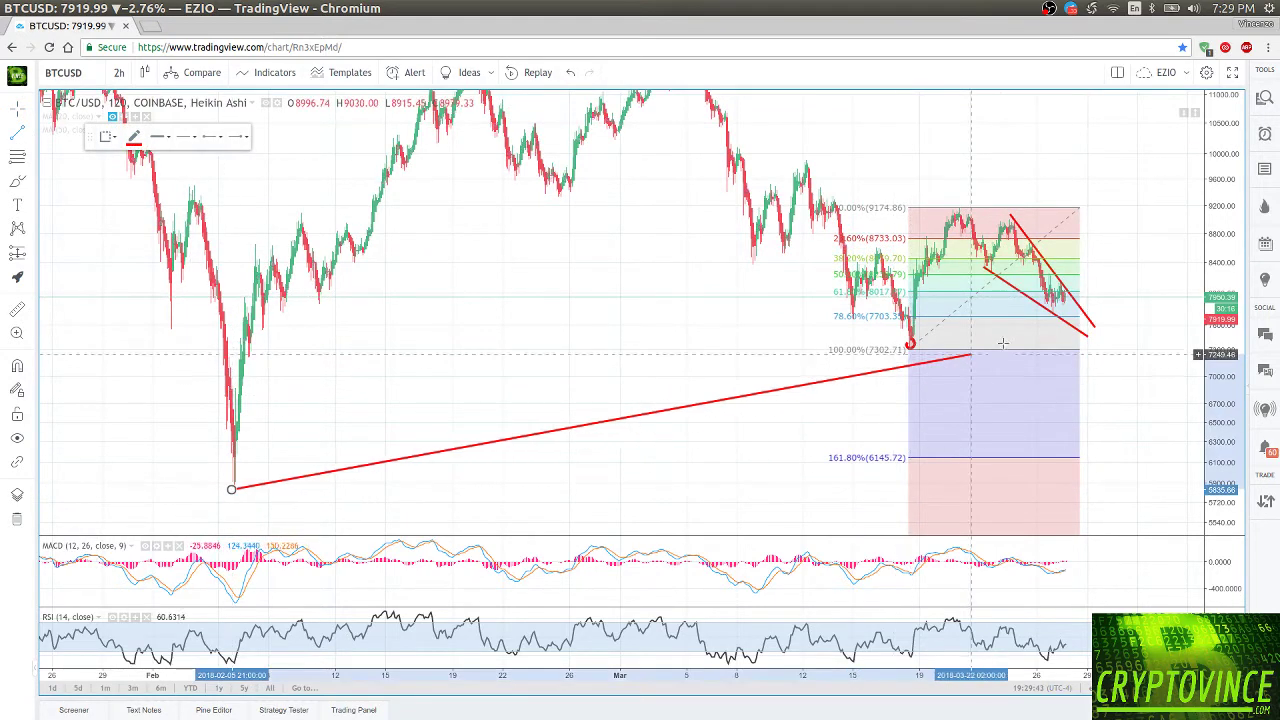
pyautogui.click(1145, 300)
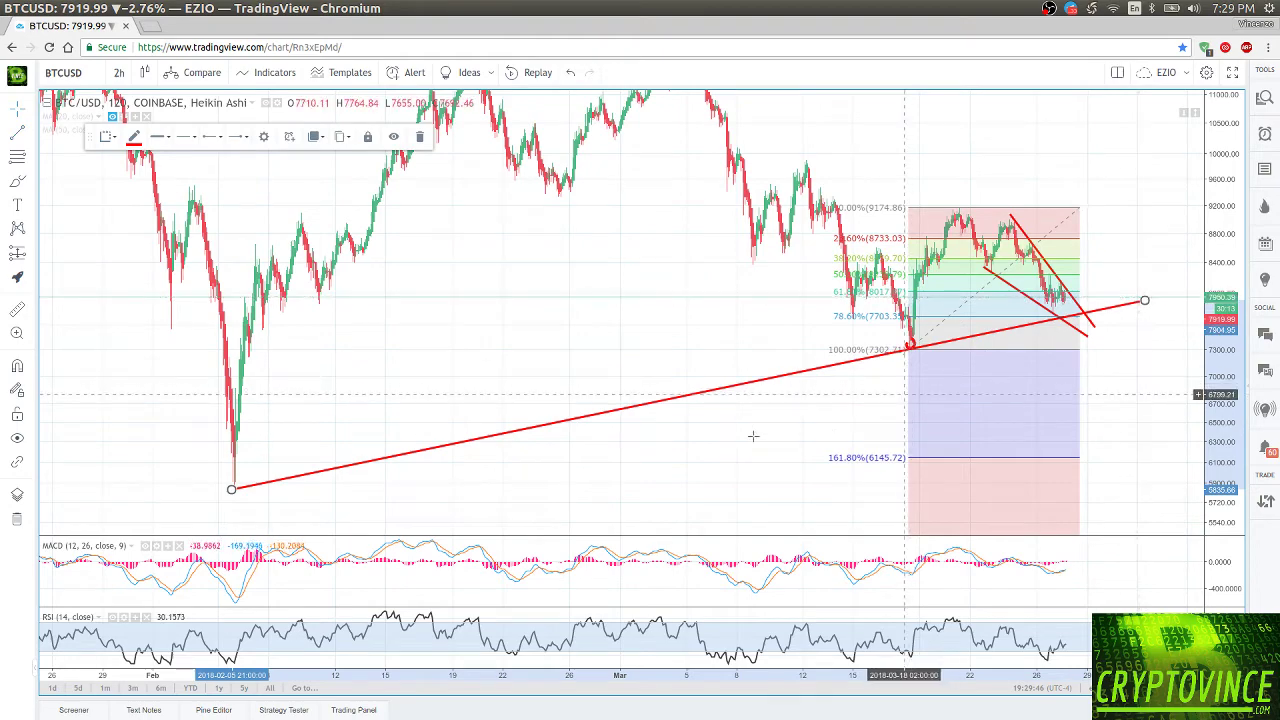
# Delete the Fib Retracement, both falling trend lines and the red circle, keeping only the long rising trend line.
pyautogui.moveTo(614, 371); pyautogui.dragTo(517, 355)
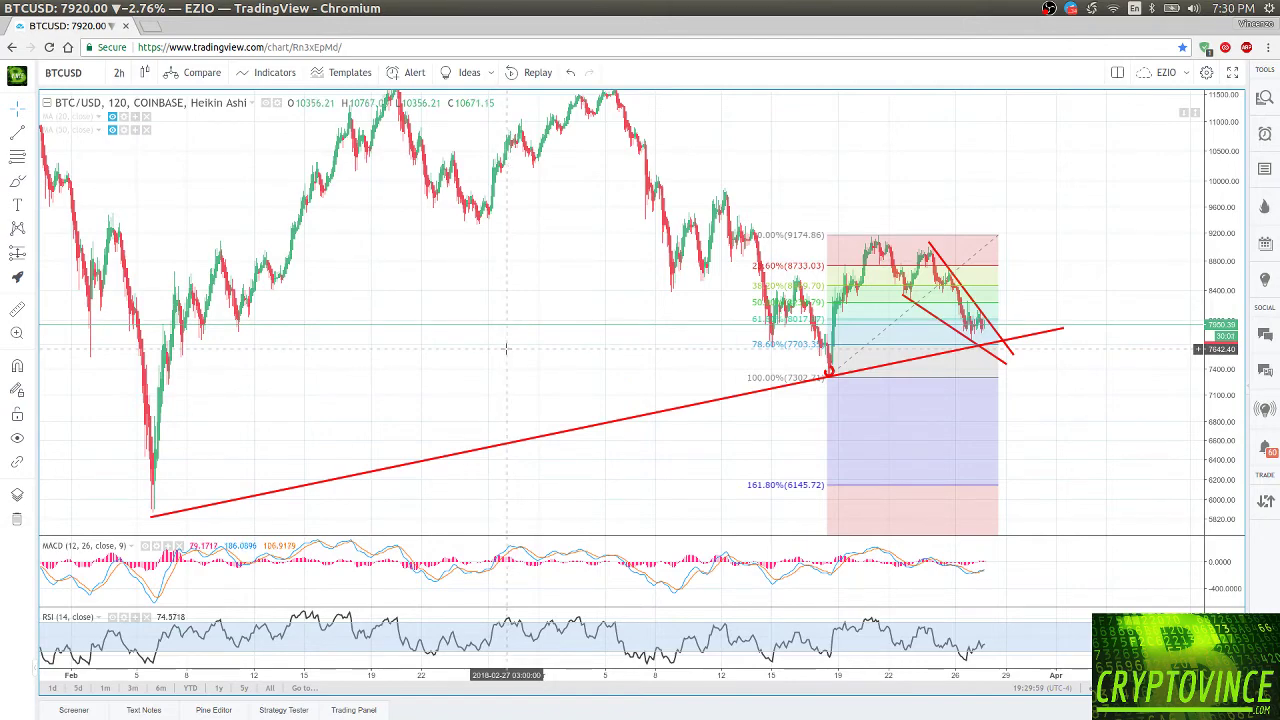
pyautogui.scroll(3, 506, 348)
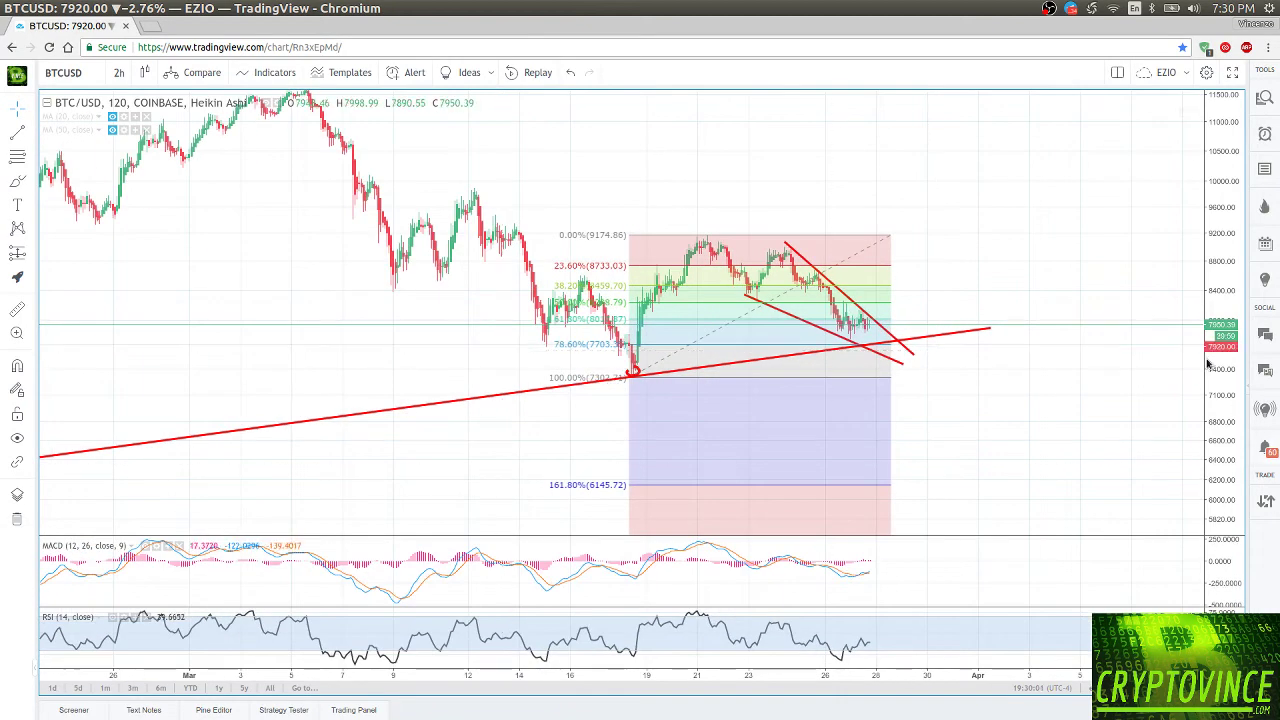
pyautogui.scroll(2, 1228, 479)
pyautogui.moveTo(1200, 400); pyautogui.dragTo(1134, 377)
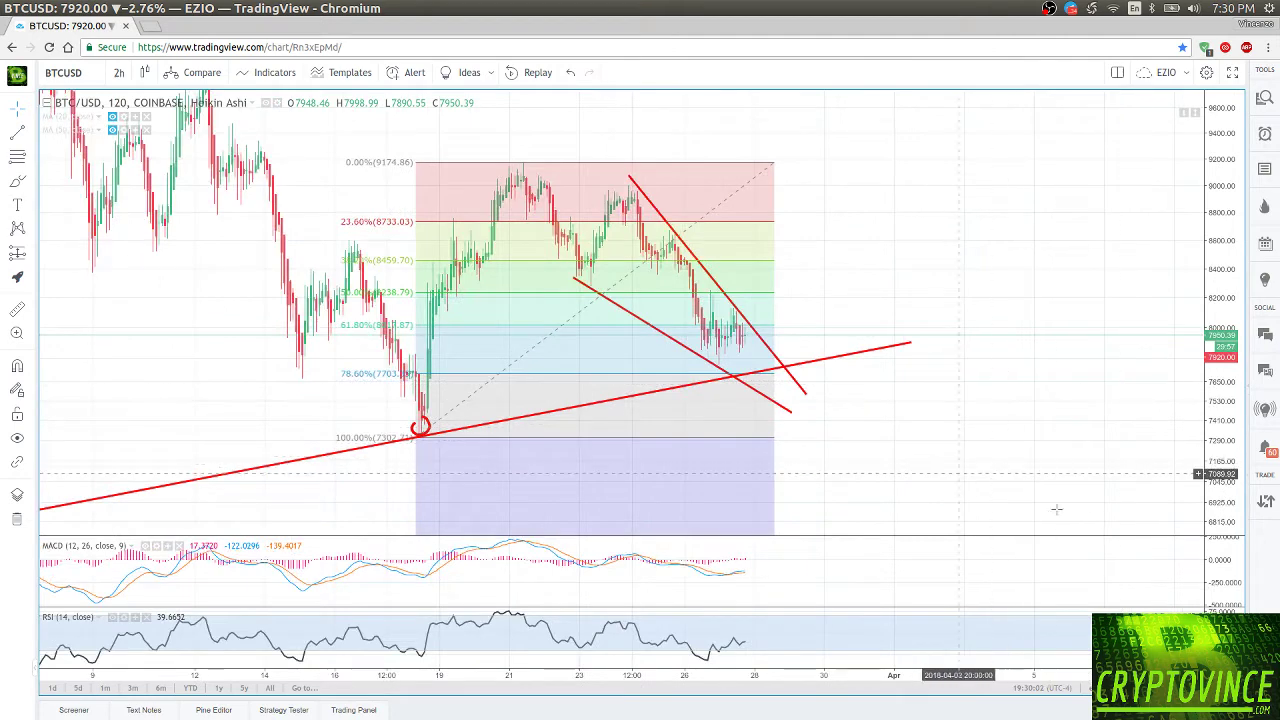
pyautogui.moveTo(1020, 494); pyautogui.dragTo(1091, 506)
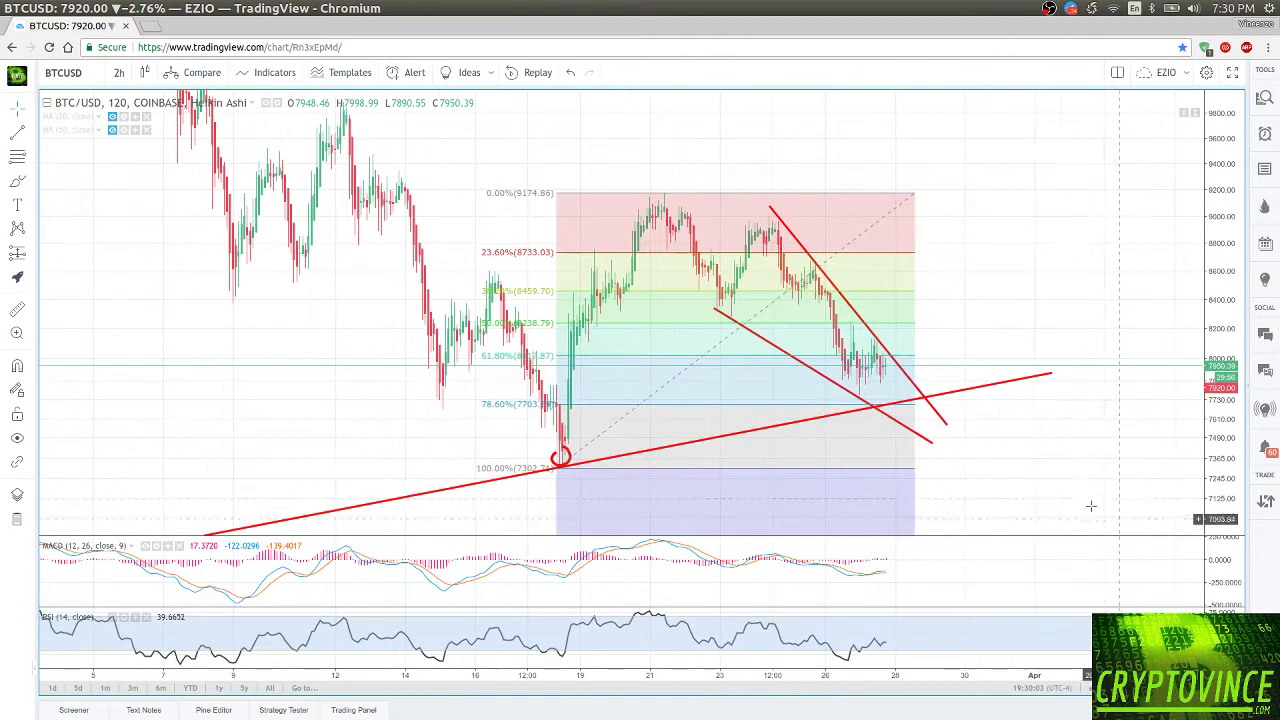
pyautogui.click(688, 362)
pyautogui.press('Delete')
pyautogui.click(806, 368)
pyautogui.press('Delete')
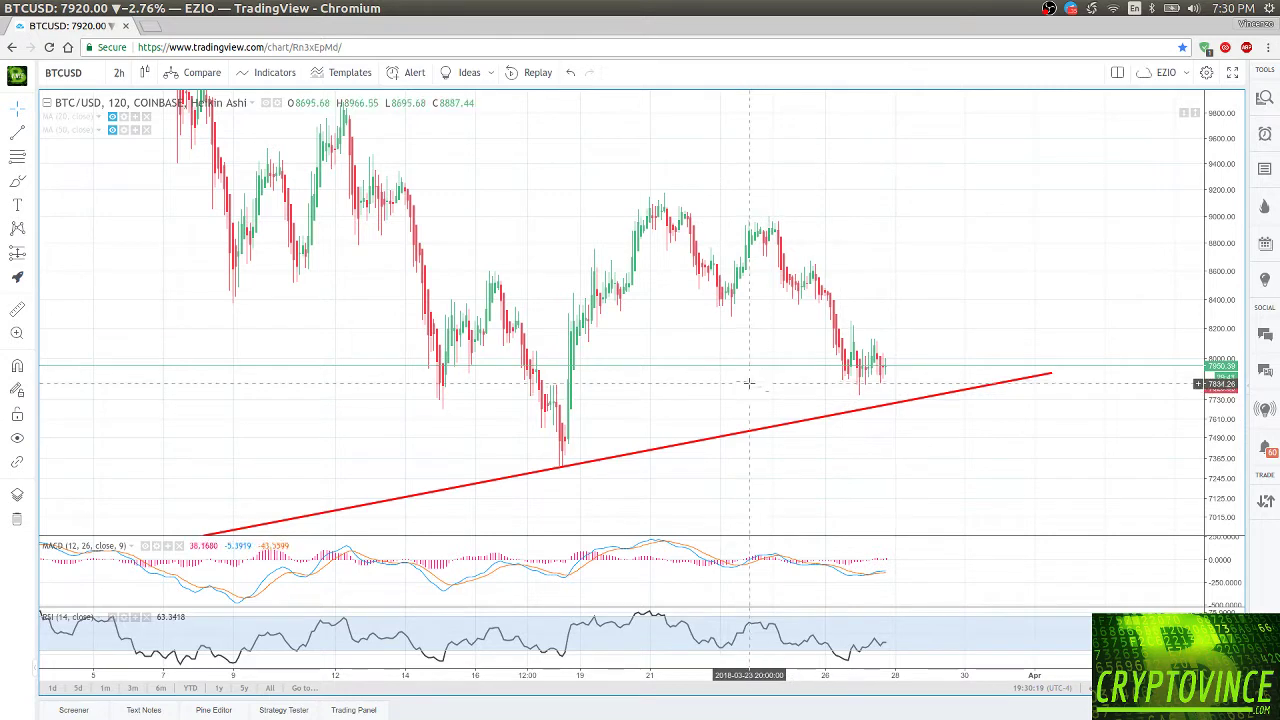
# Draw a Fib Retracement from the 18 March low at about 7310 to 29 March at about 9202, and delete it again.
pyautogui.moveTo(746, 383); pyautogui.dragTo(723, 366)
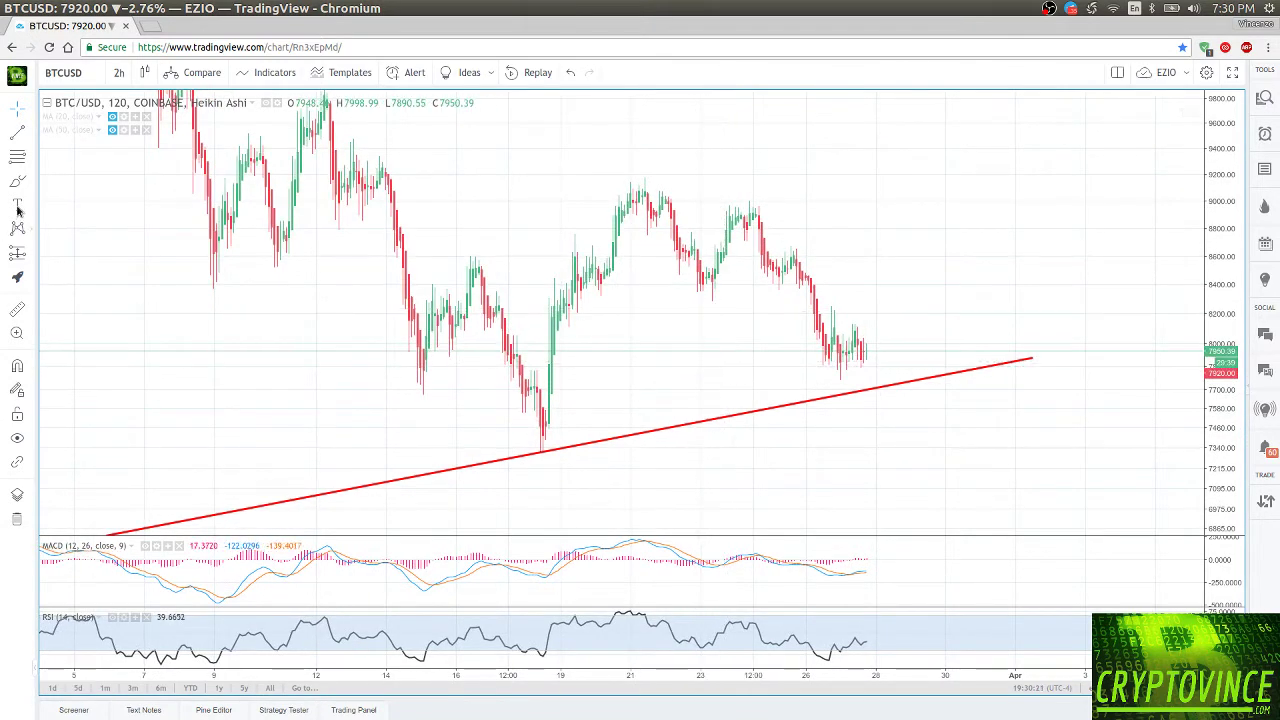
pyautogui.click(18, 162)
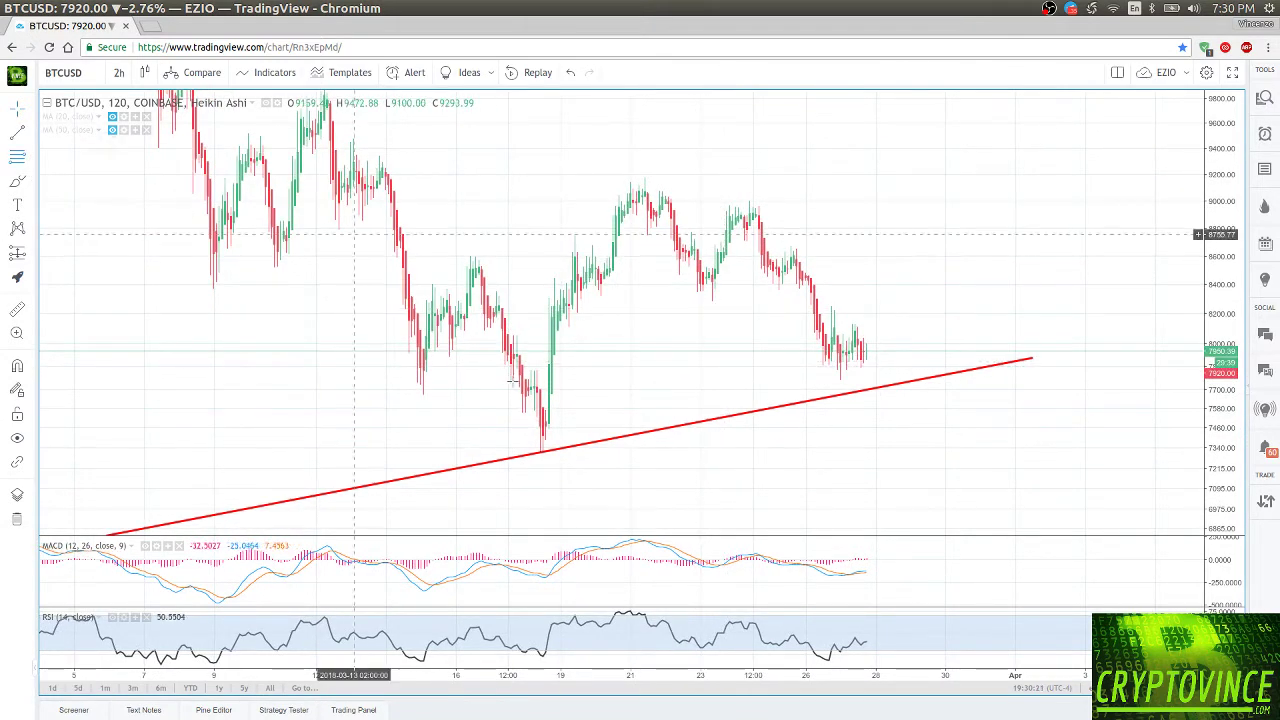
pyautogui.click(537, 452)
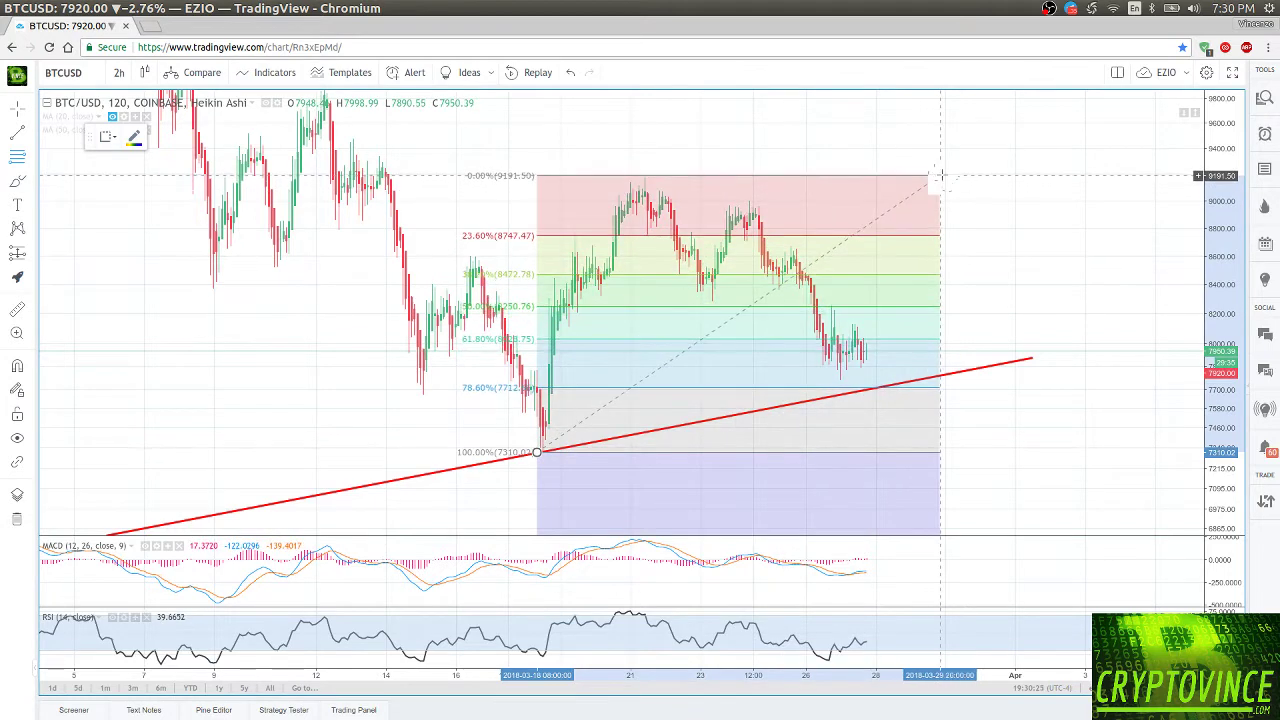
pyautogui.click(941, 174)
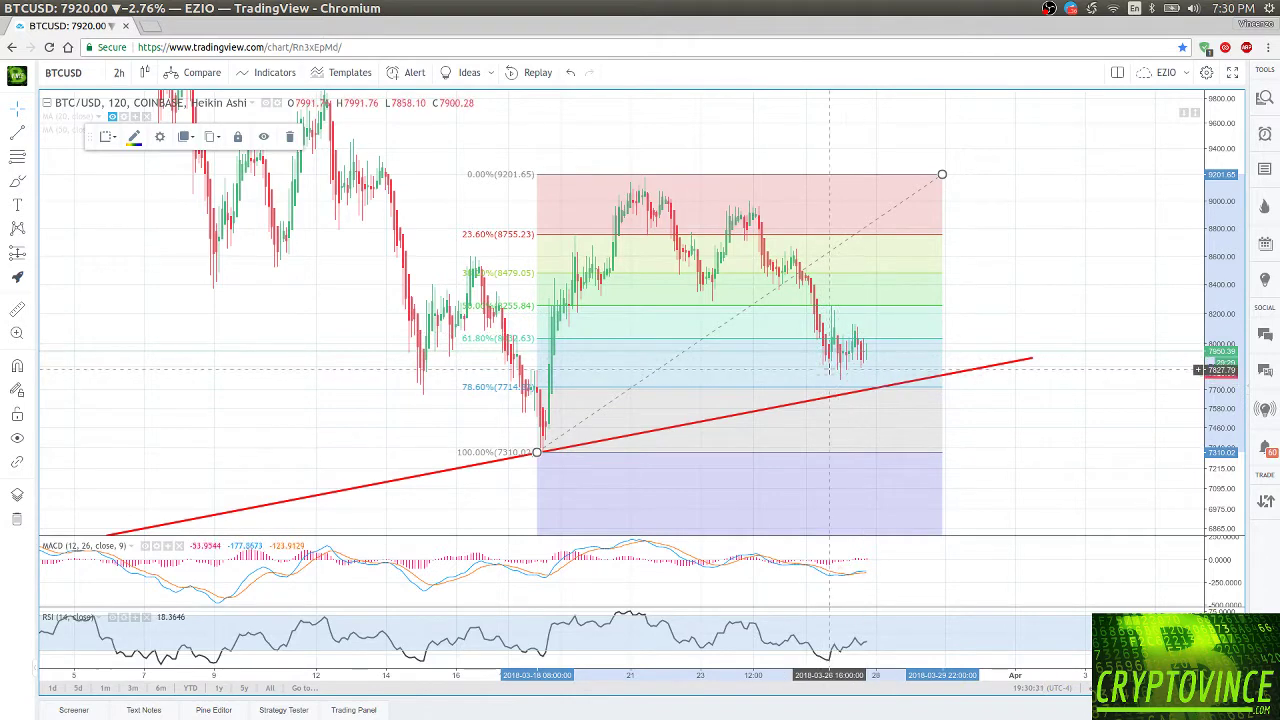
pyautogui.press('Delete')
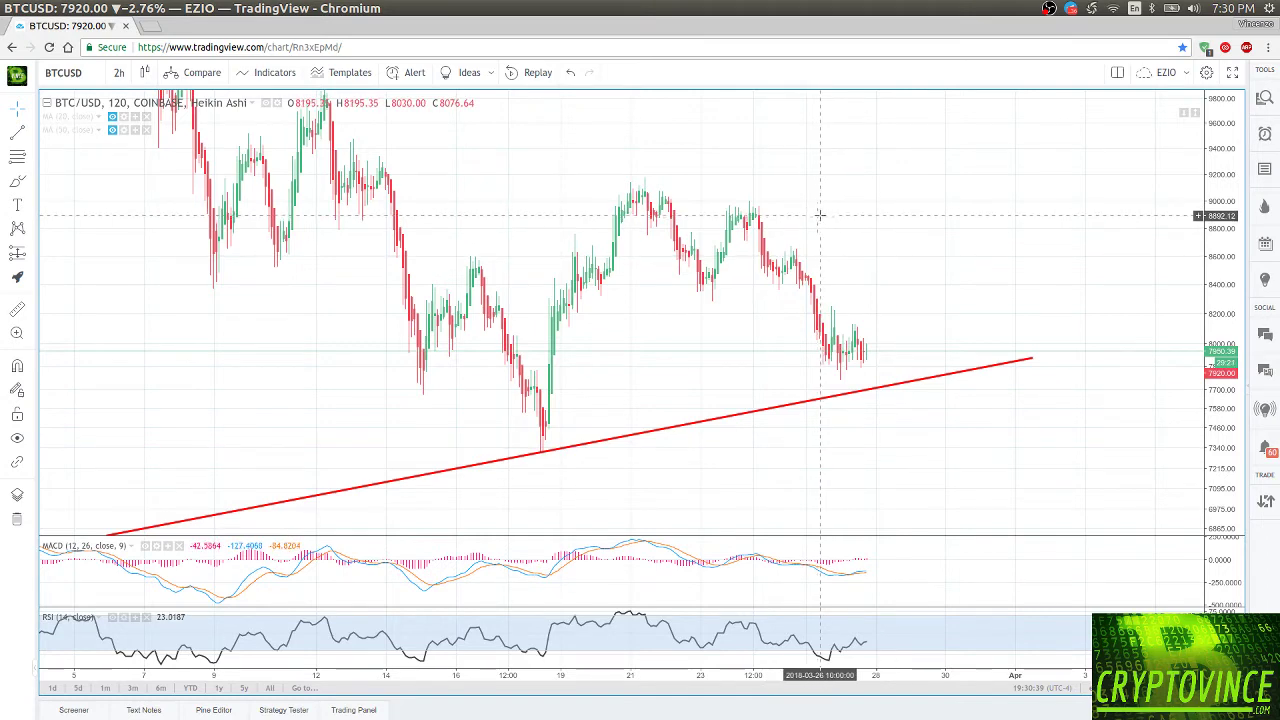
# Cover the price action after 24 March with a green rectangle reaching to about 31 March, from about 8700 down to about 7650.
pyautogui.click(29, 157)
pyautogui.click(29, 183)
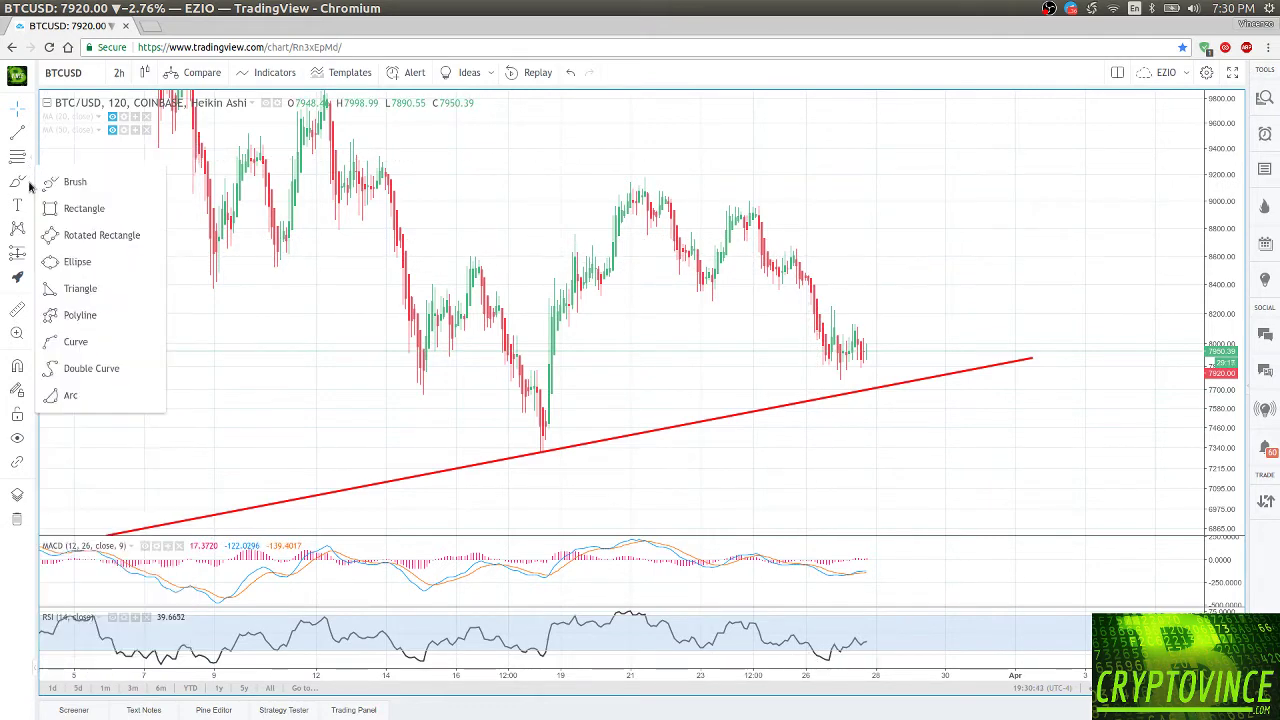
pyautogui.click(75, 207)
pyautogui.click(746, 250)
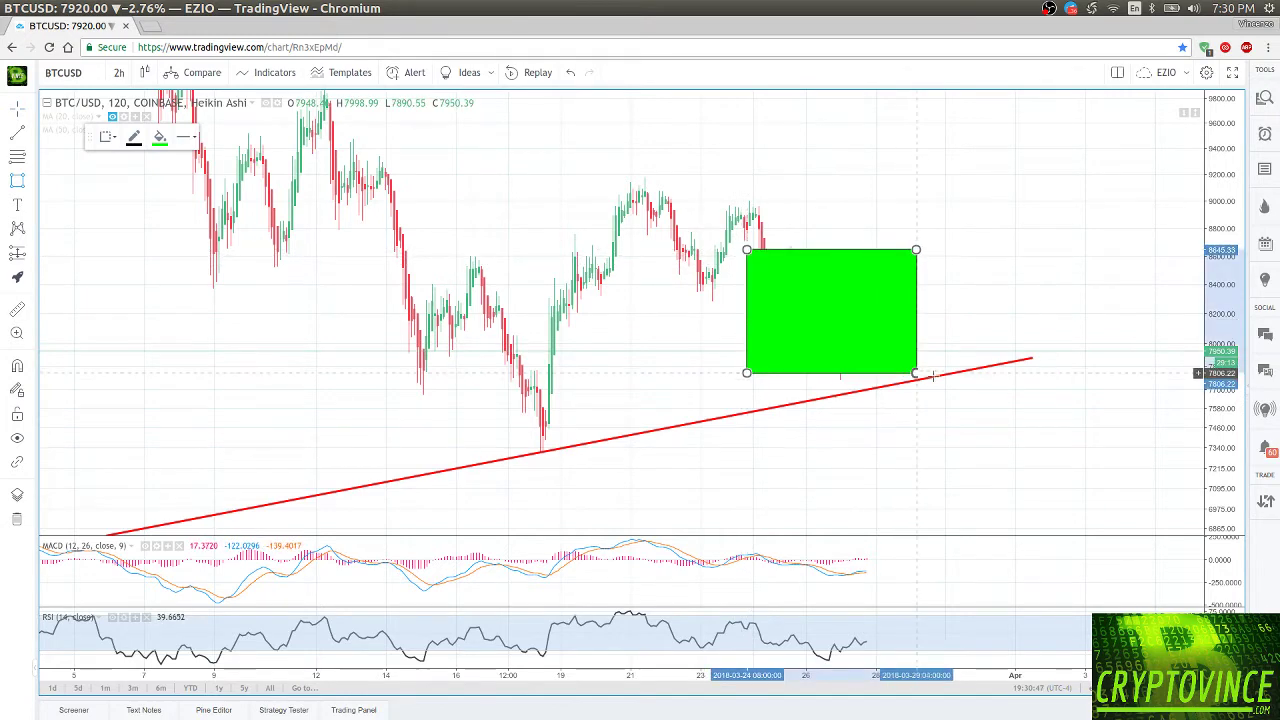
pyautogui.click(997, 397)
pyautogui.moveTo(999, 259); pyautogui.dragTo(997, 249)
pyautogui.click(595, 373)
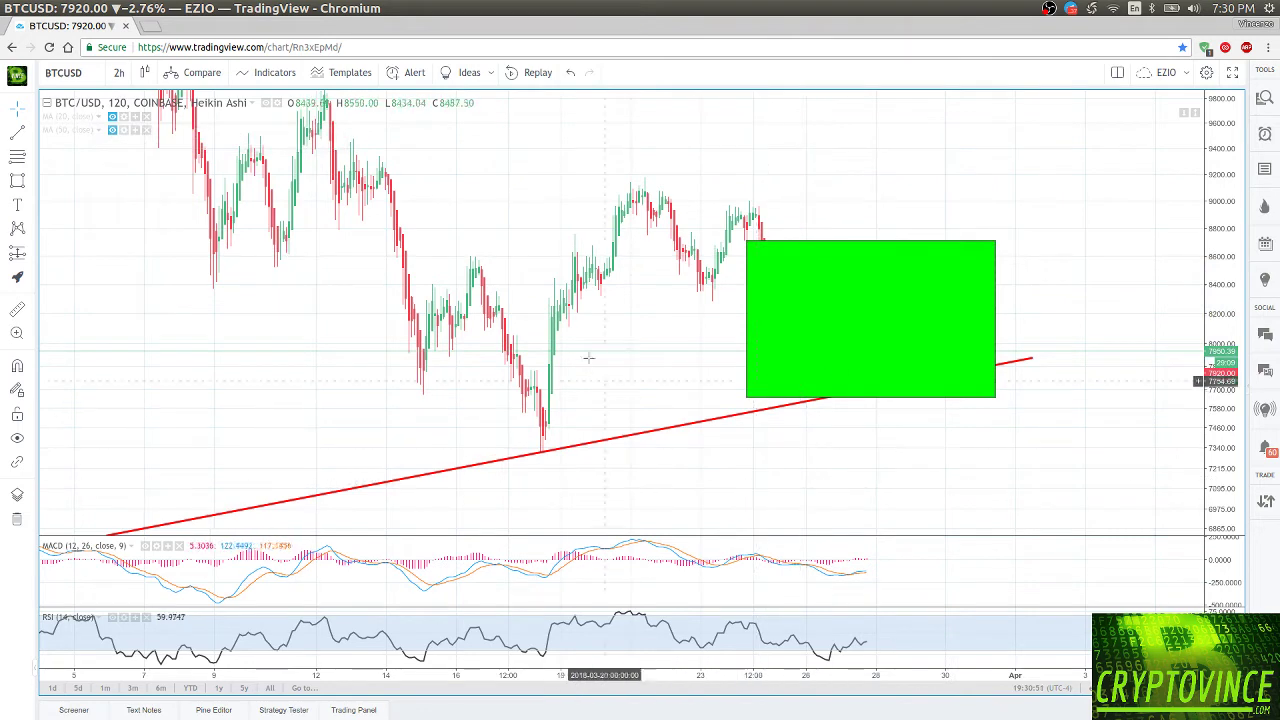
# Draw an XABCD Pattern: X at the 18 March low (about 7326), A about 9217, B about 8277, C about 8986, D about 8038 on 27 March.
pyautogui.click(19, 230)
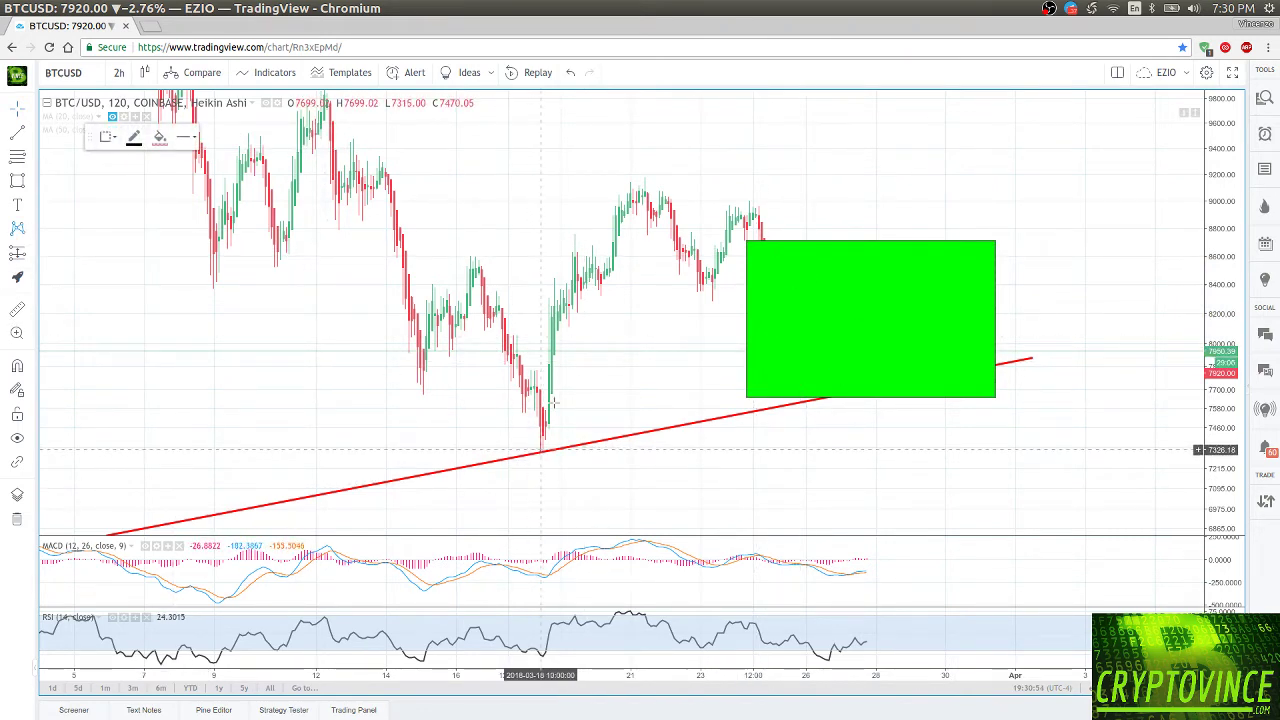
pyautogui.click(541, 451)
pyautogui.click(642, 170)
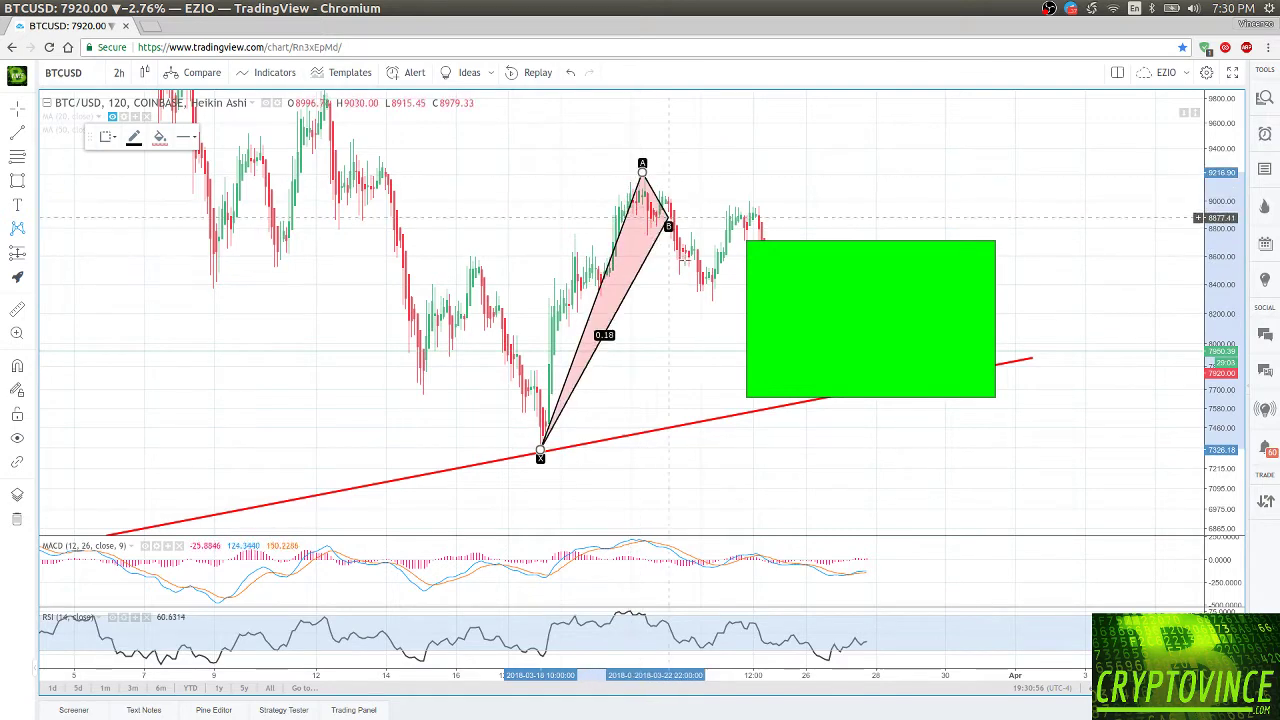
pyautogui.click(711, 310)
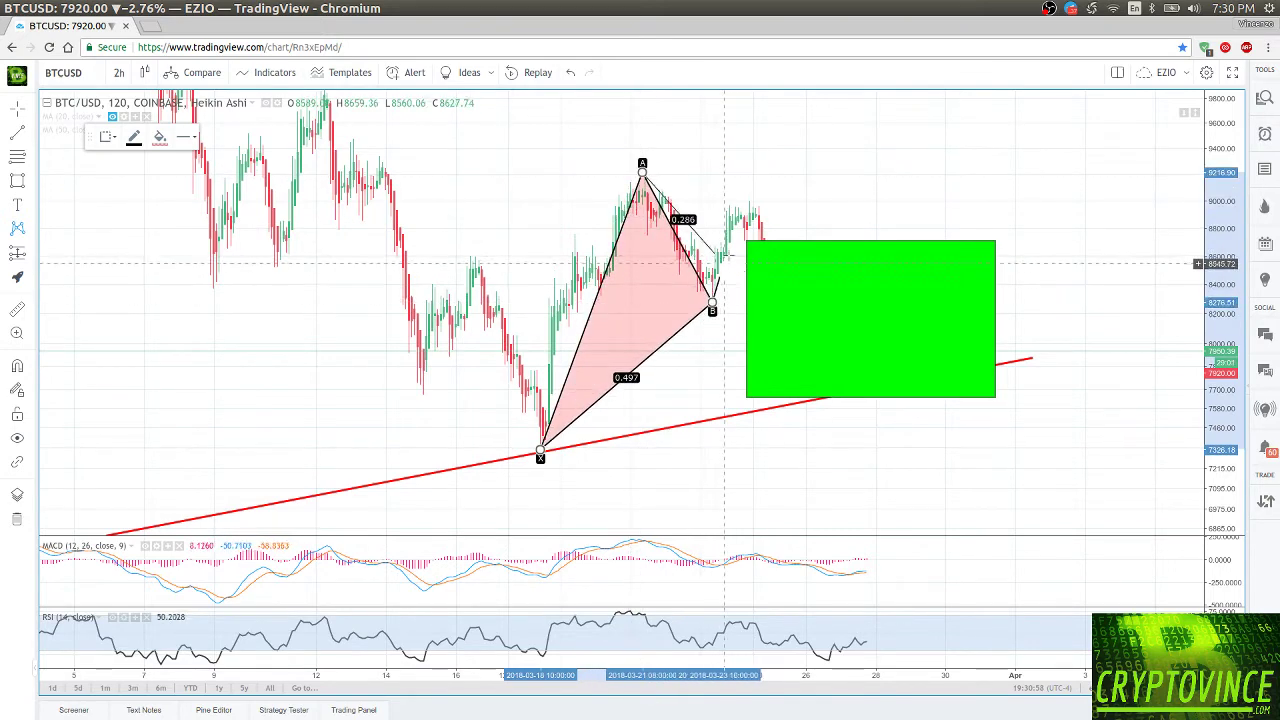
pyautogui.click(758, 202)
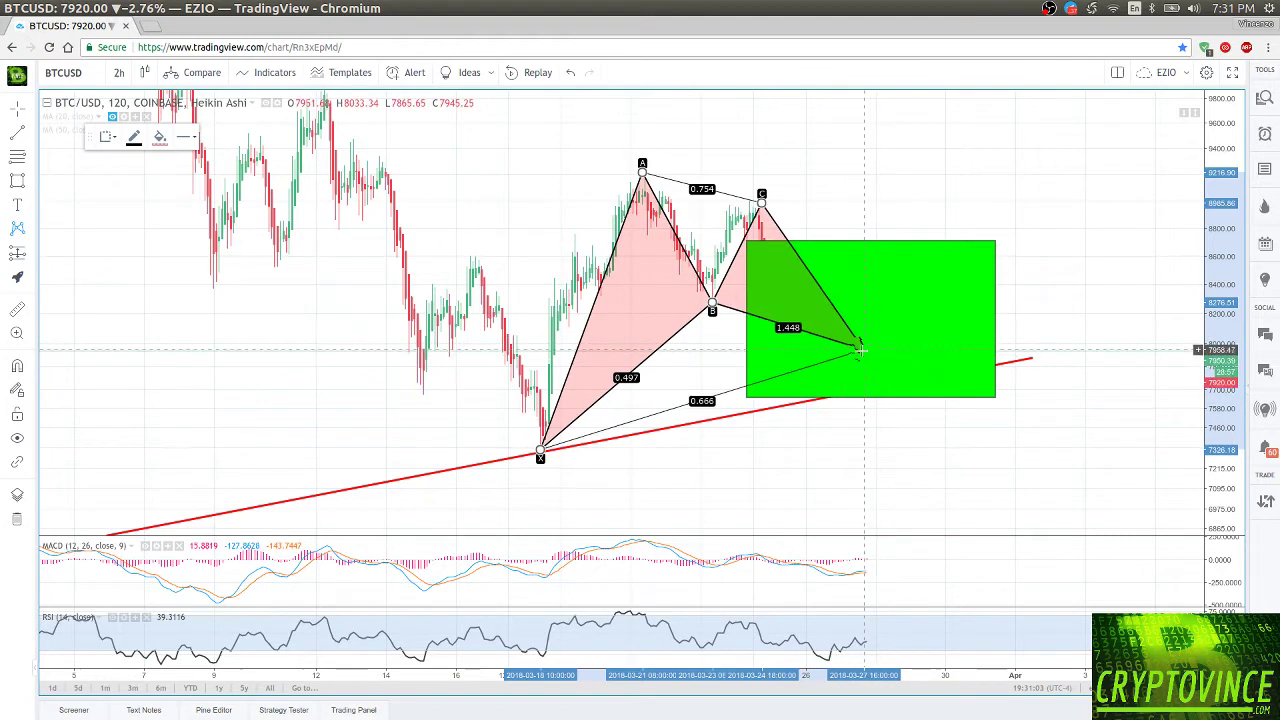
pyautogui.click(860, 349)
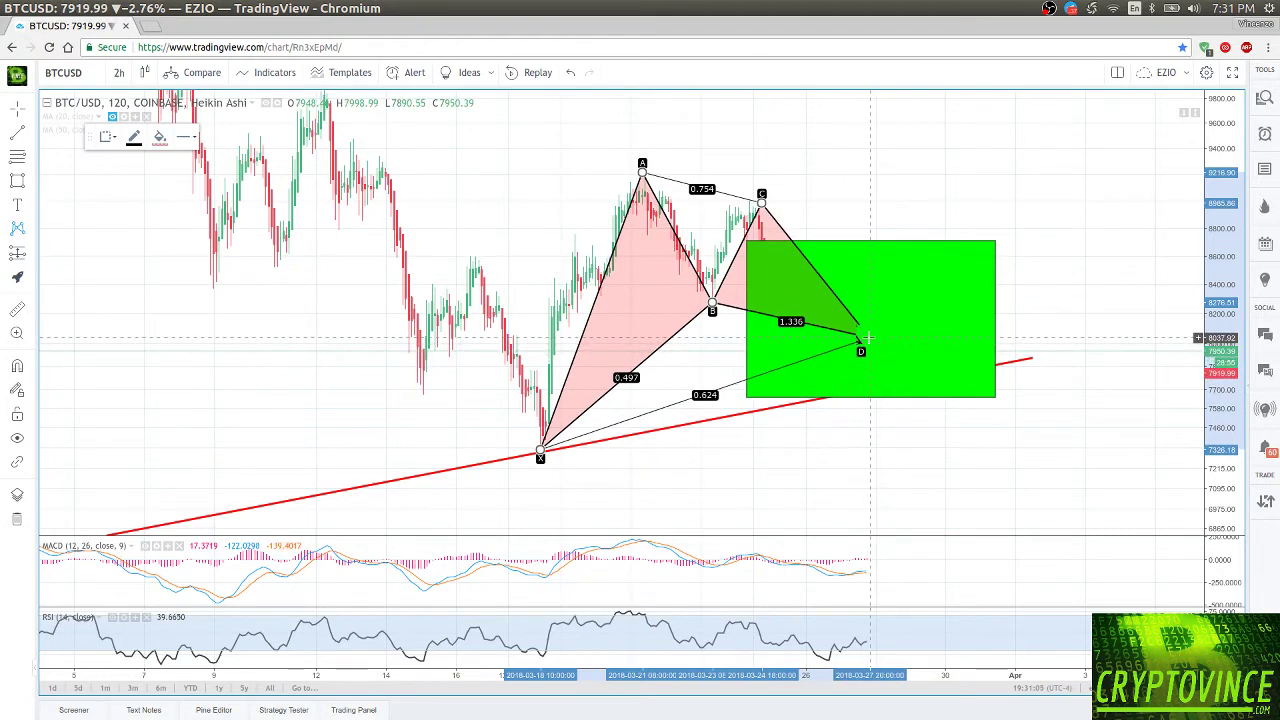
pyautogui.click(869, 341)
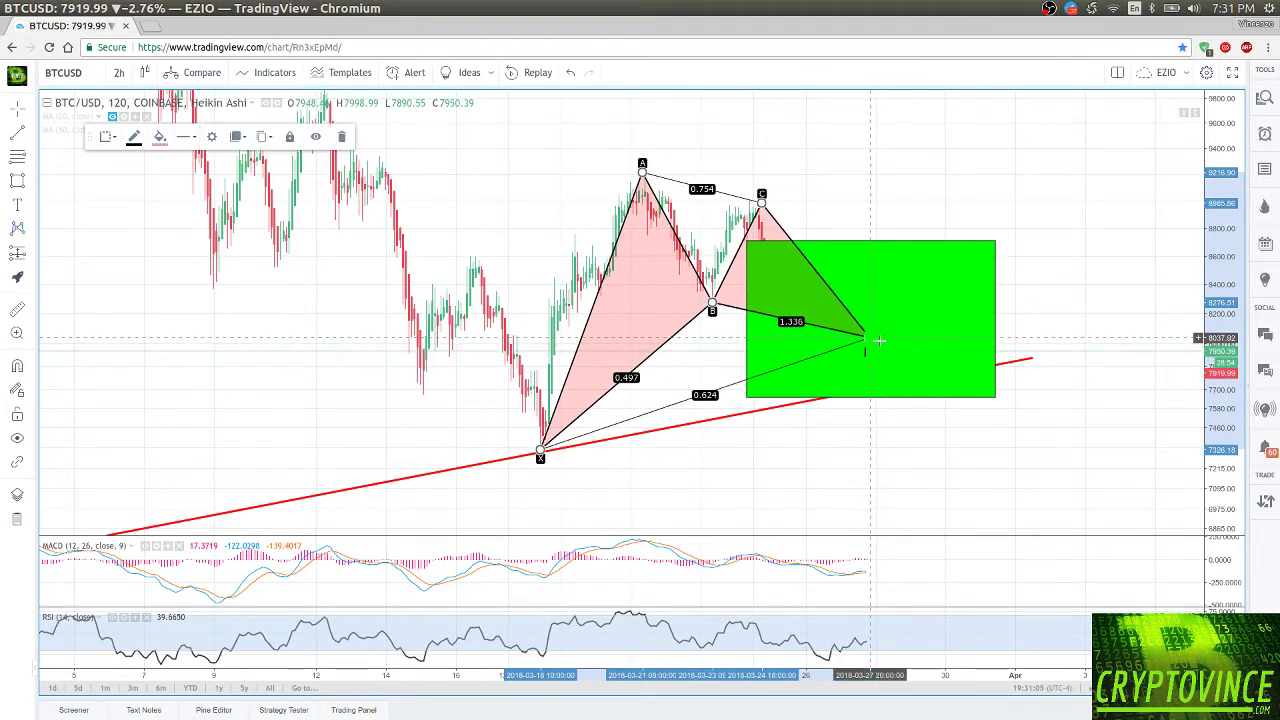
# Style the XABCD pattern with the thinnest border and a fully transparent background.
pyautogui.doubleClick(684, 331)
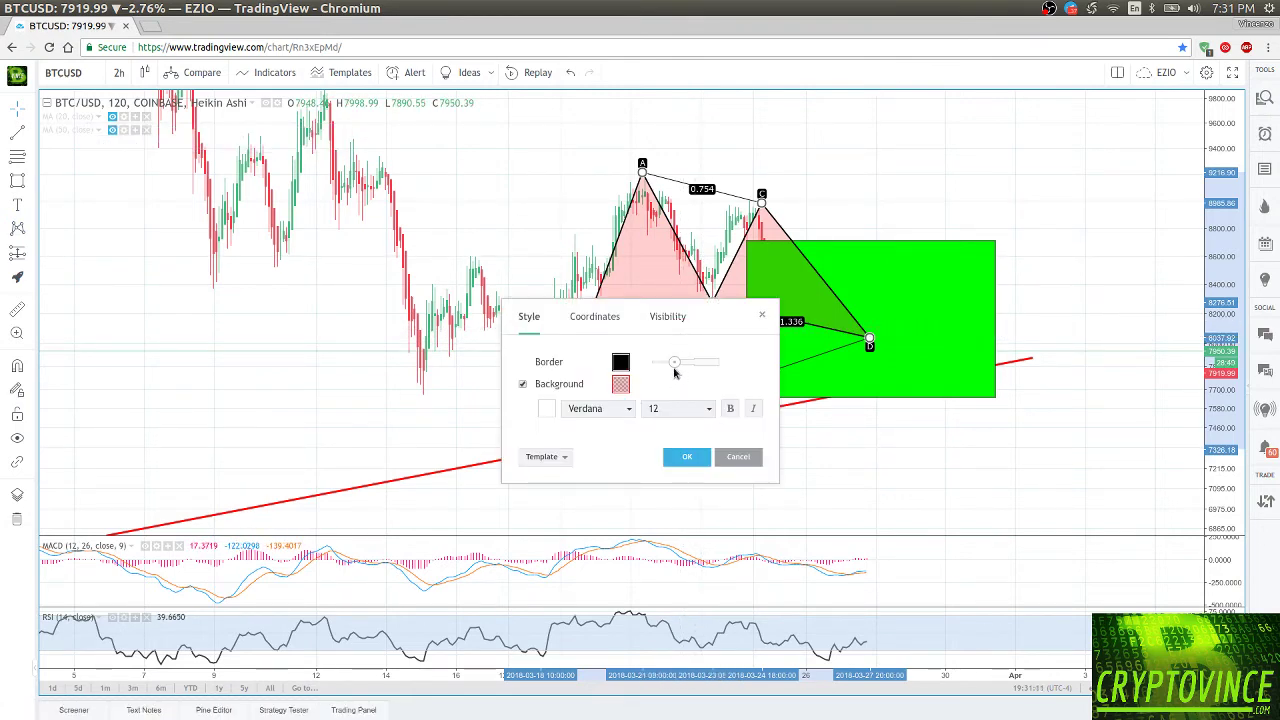
pyautogui.moveTo(674, 366); pyautogui.dragTo(661, 365)
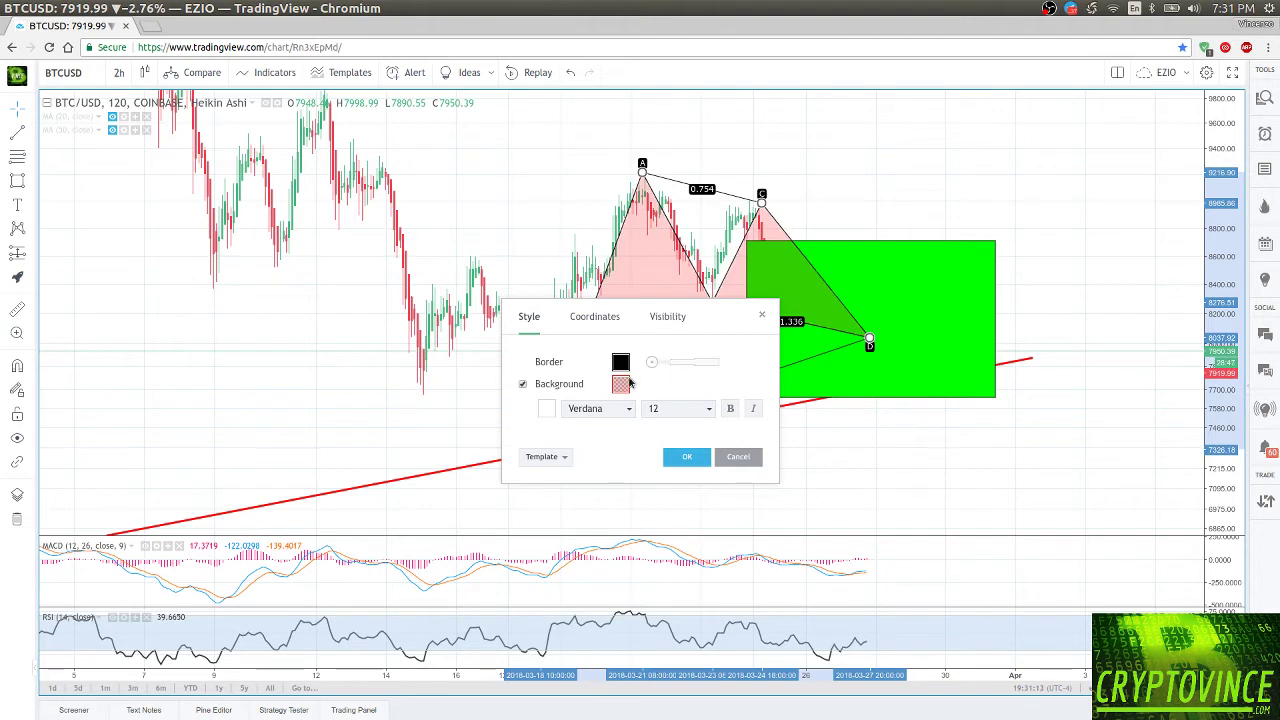
pyautogui.click(621, 385)
pyautogui.moveTo(711, 512); pyautogui.dragTo(725, 512)
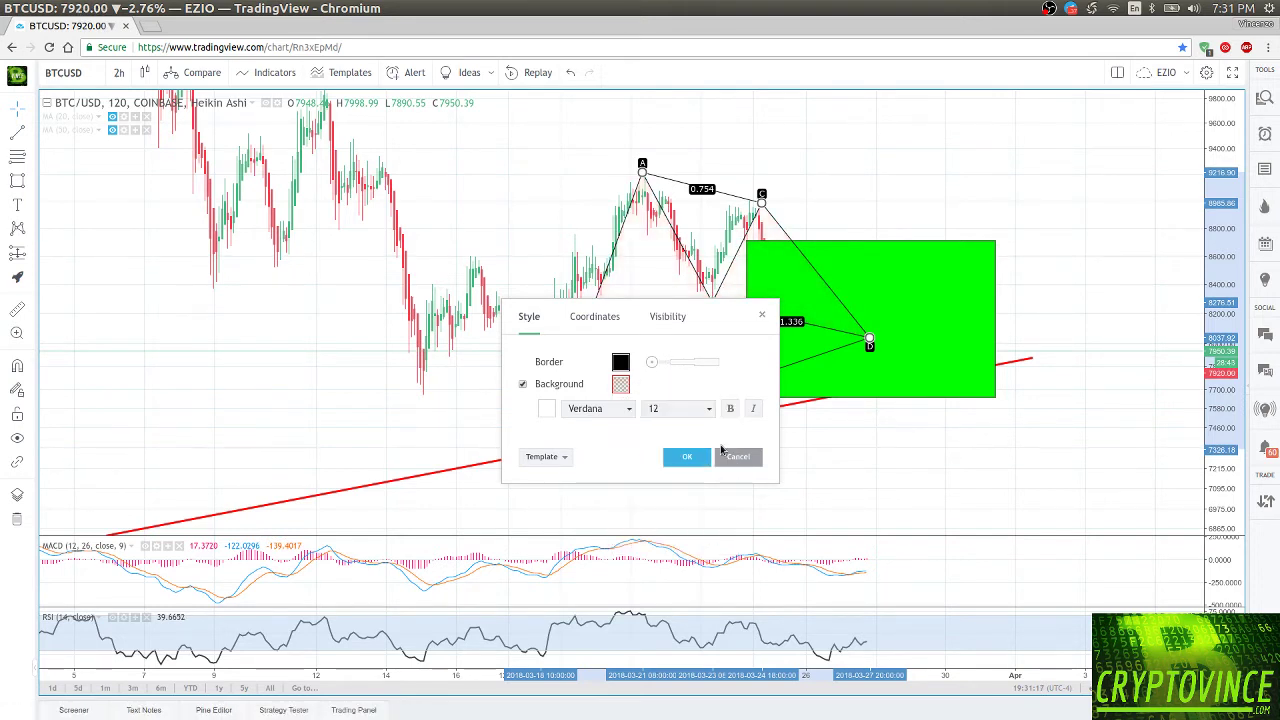
pyautogui.click(700, 458)
# Draw a Trend-Based Fib Extension from C at about 9006 to B at about 8290, reaching to 28 March at about 9006, with levels 1.272 and 2.618 hidden.
pyautogui.scroll(1, 827, 477)
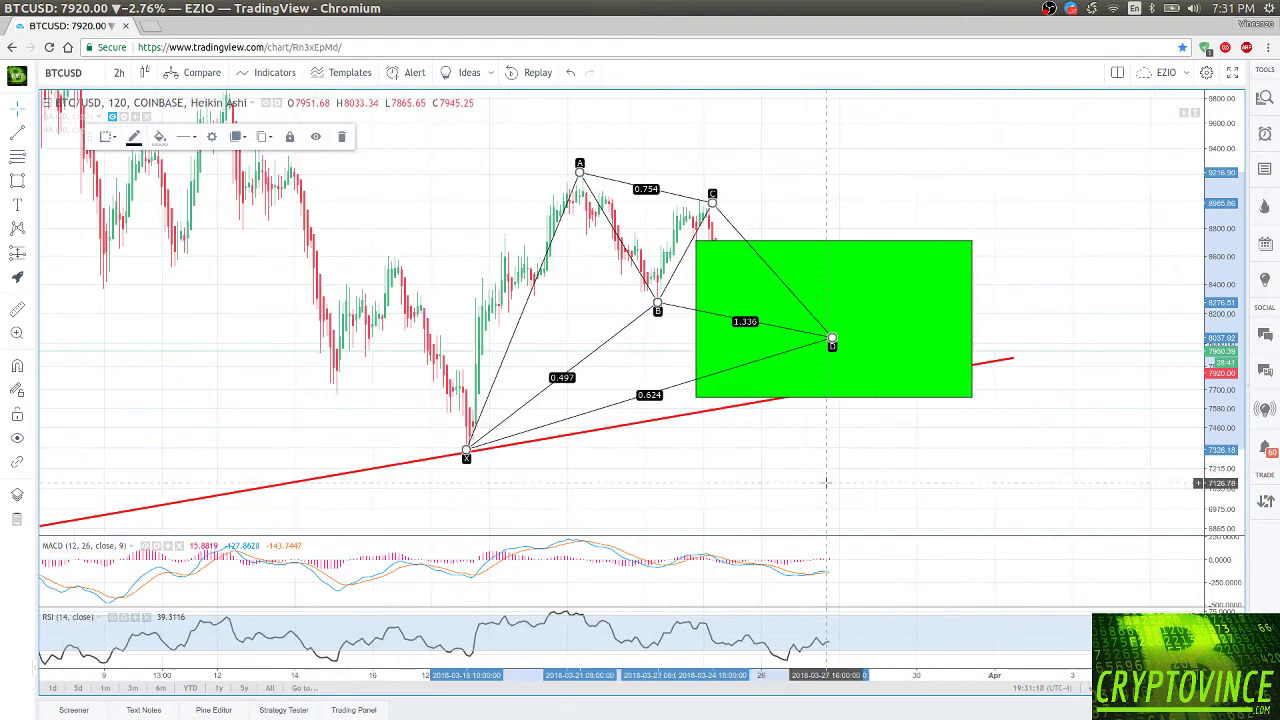
pyautogui.click(31, 157)
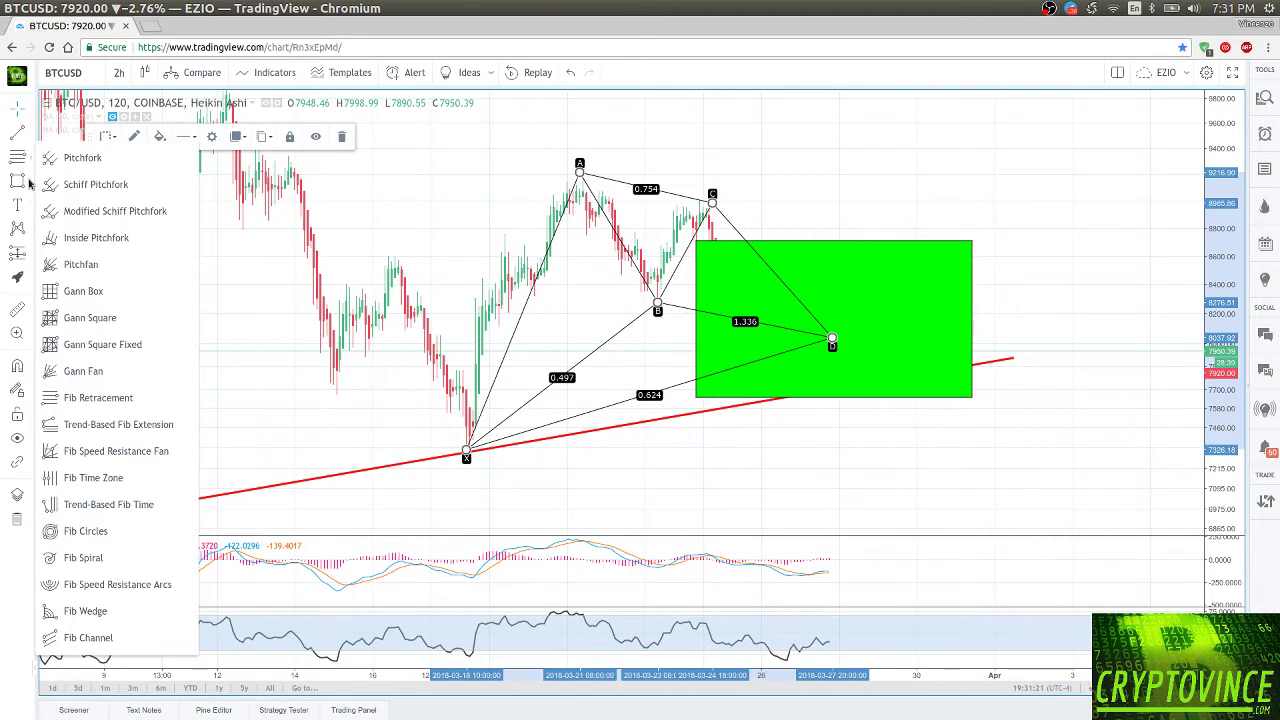
pyautogui.click(110, 425)
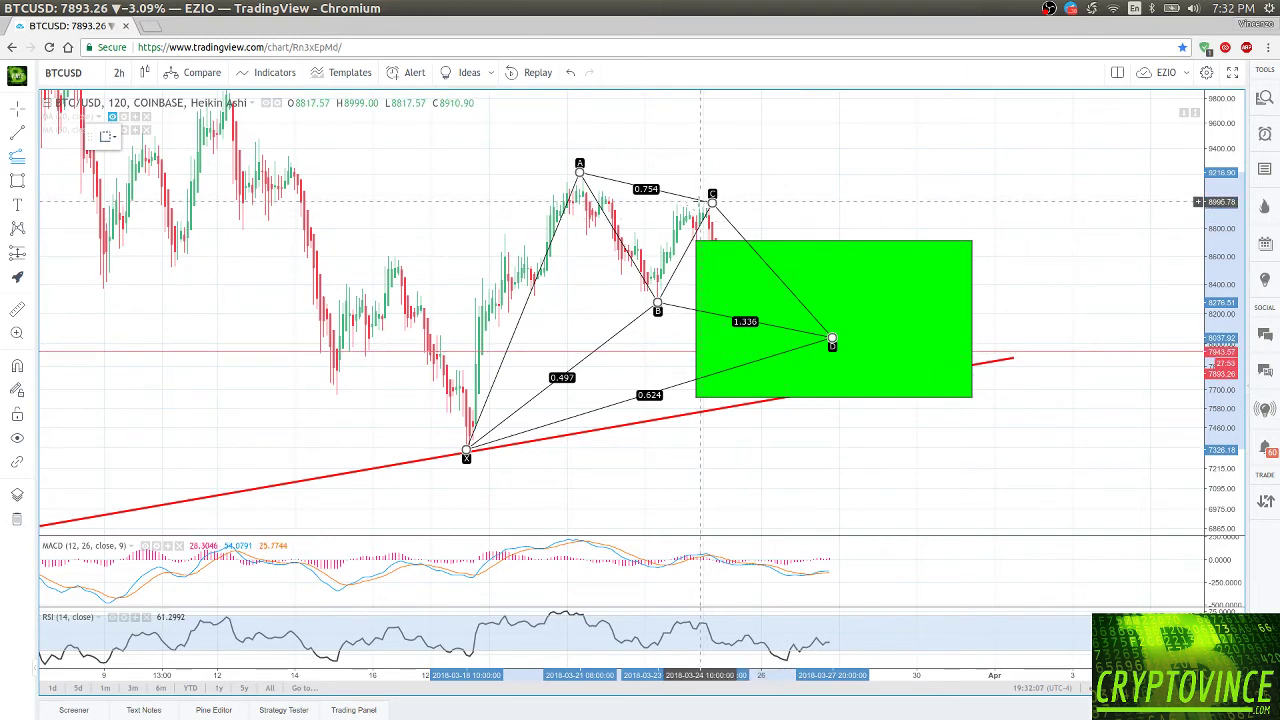
pyautogui.click(700, 201)
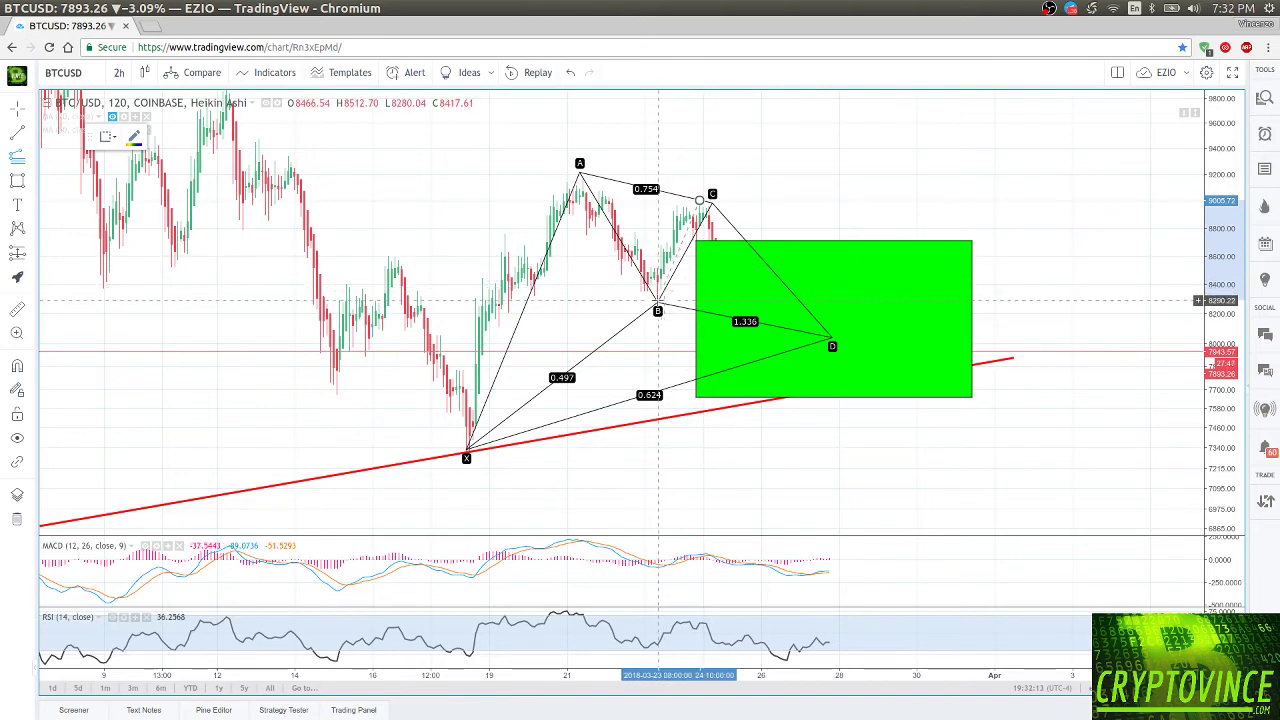
pyautogui.click(657, 300)
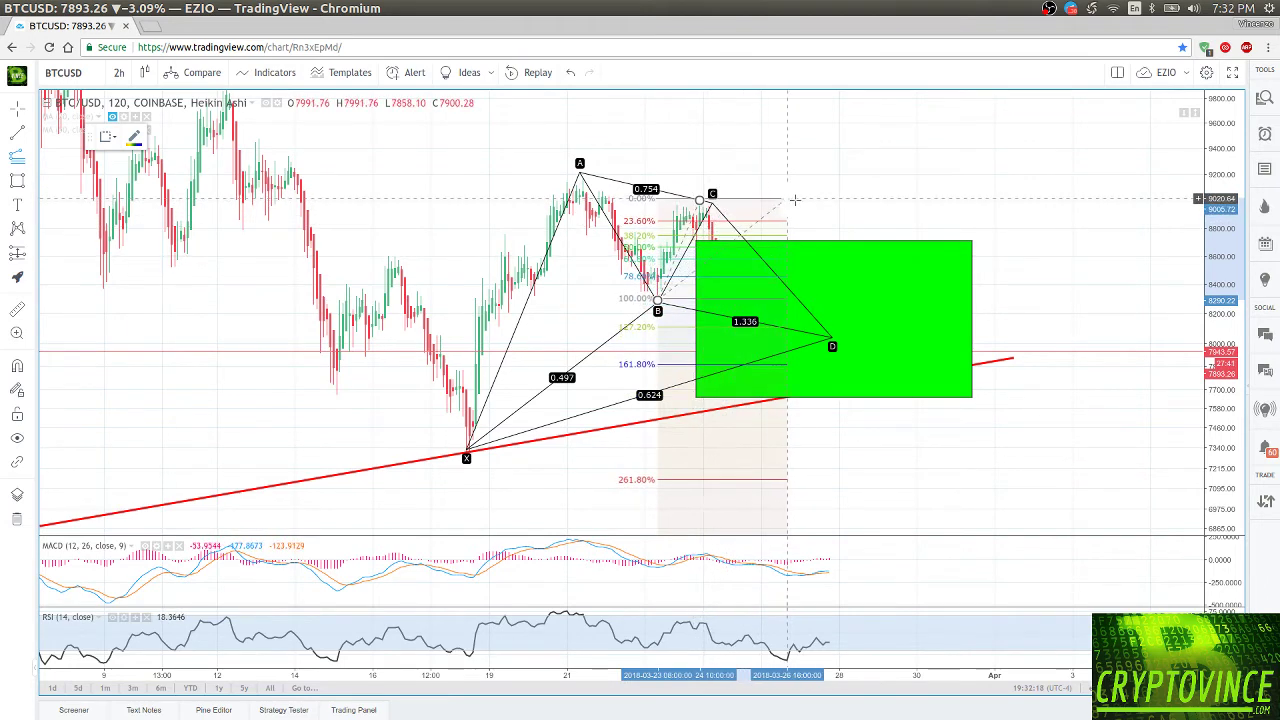
pyautogui.click(864, 200)
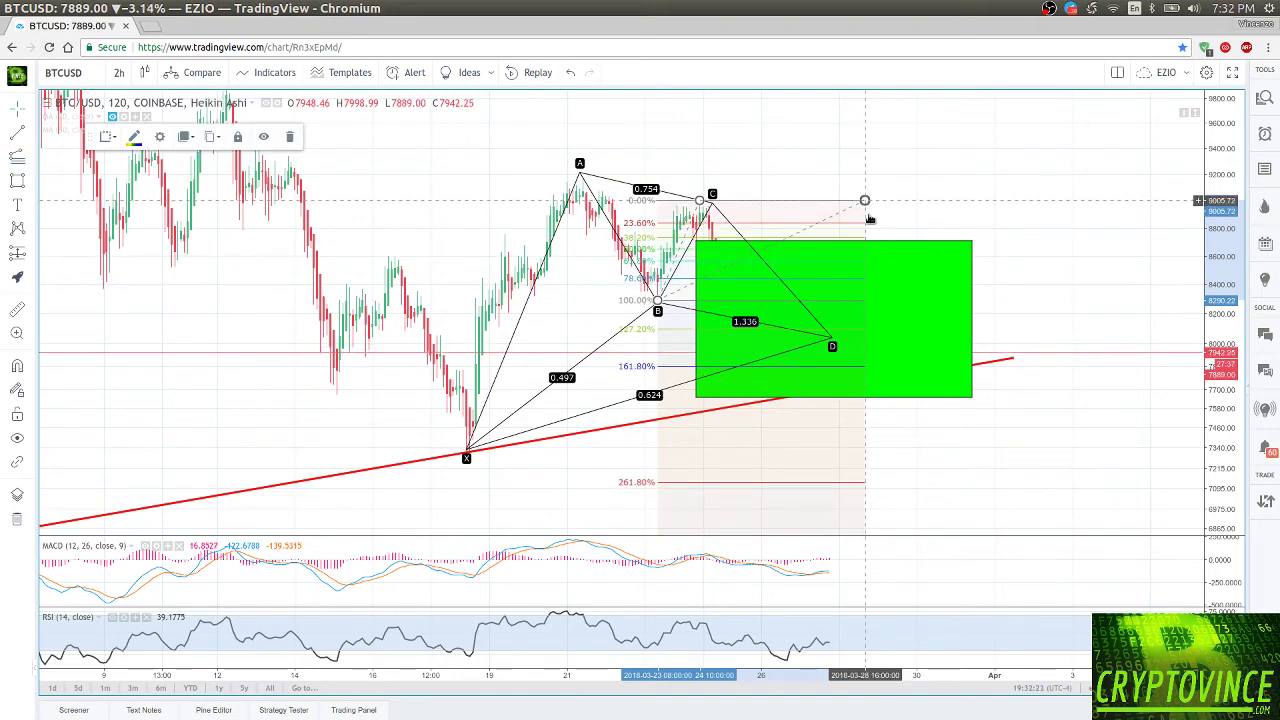
pyautogui.doubleClick(701, 486)
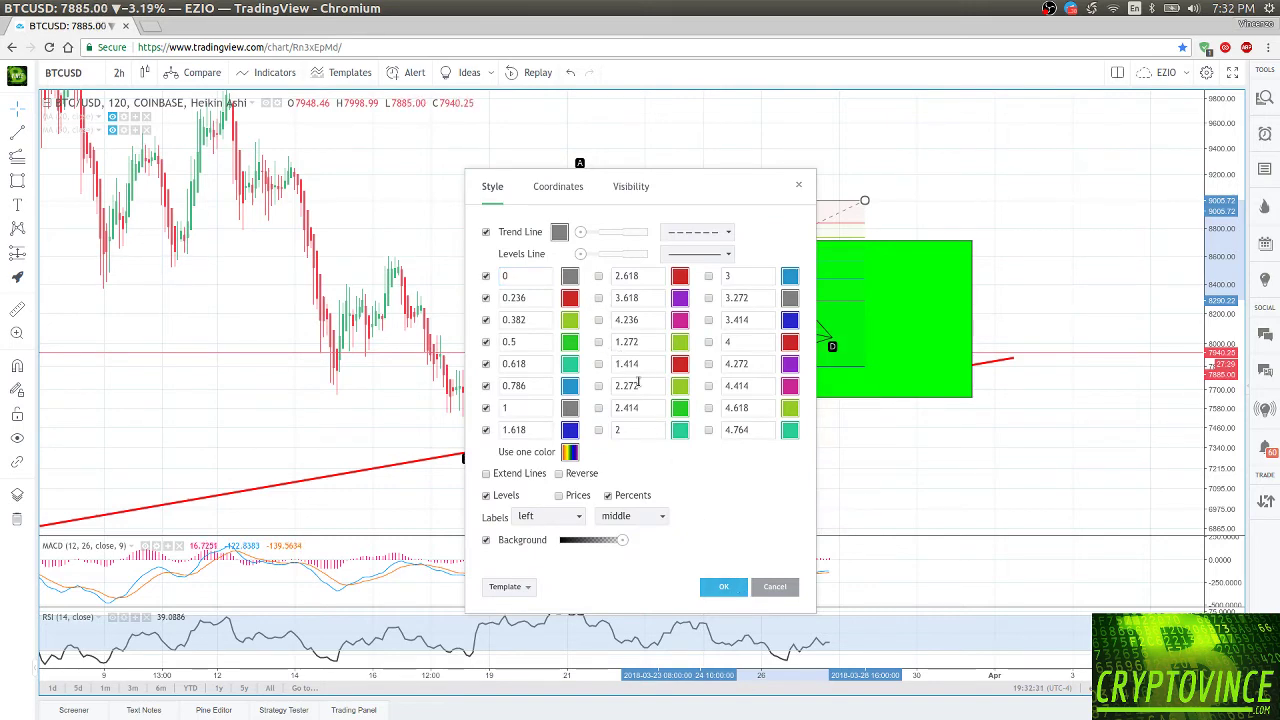
pyautogui.click(720, 586)
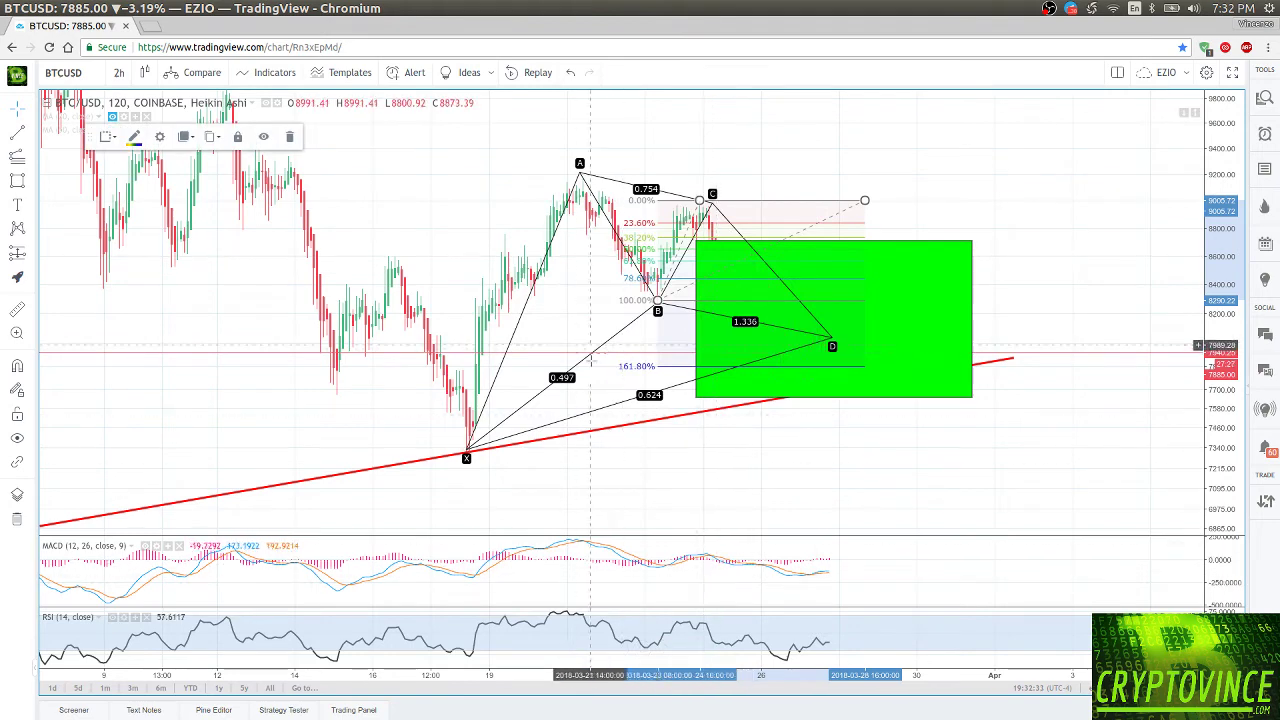
# Circle the 161.80% extension label and the 15 March low in red with the Brush.
pyautogui.click(30, 160)
pyautogui.click(30, 133)
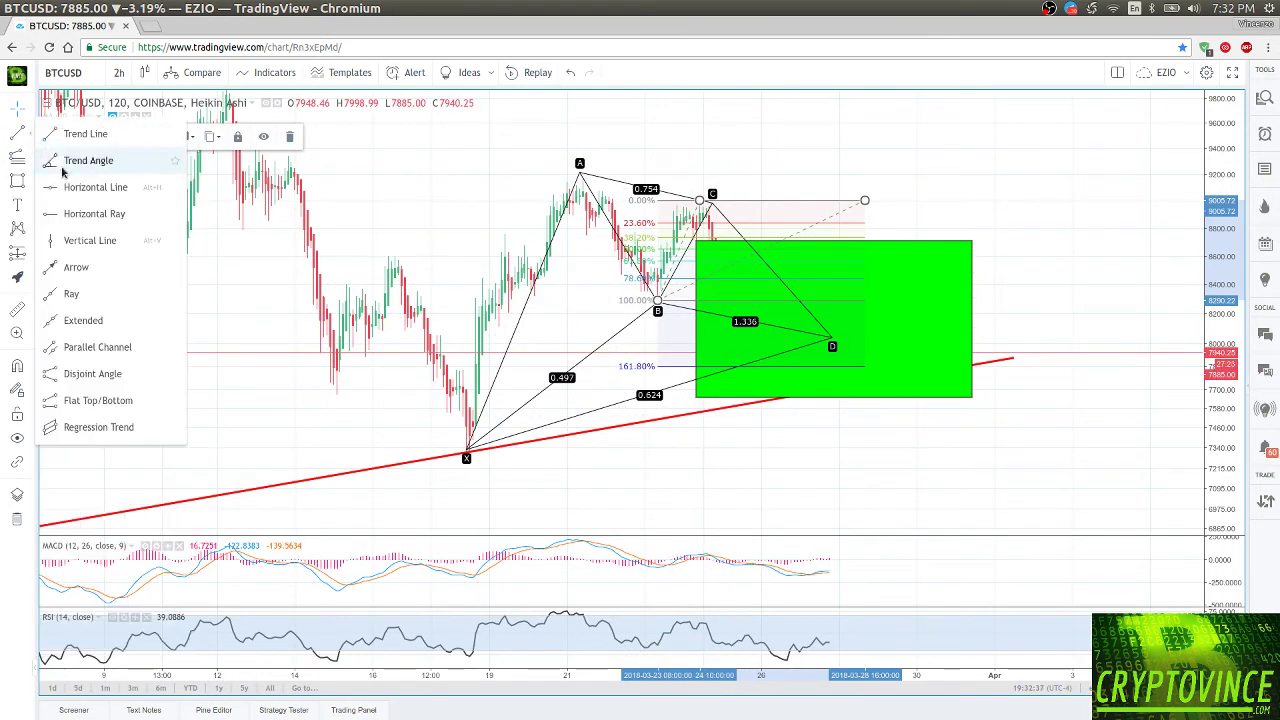
pyautogui.click(31, 185)
pyautogui.click(31, 185)
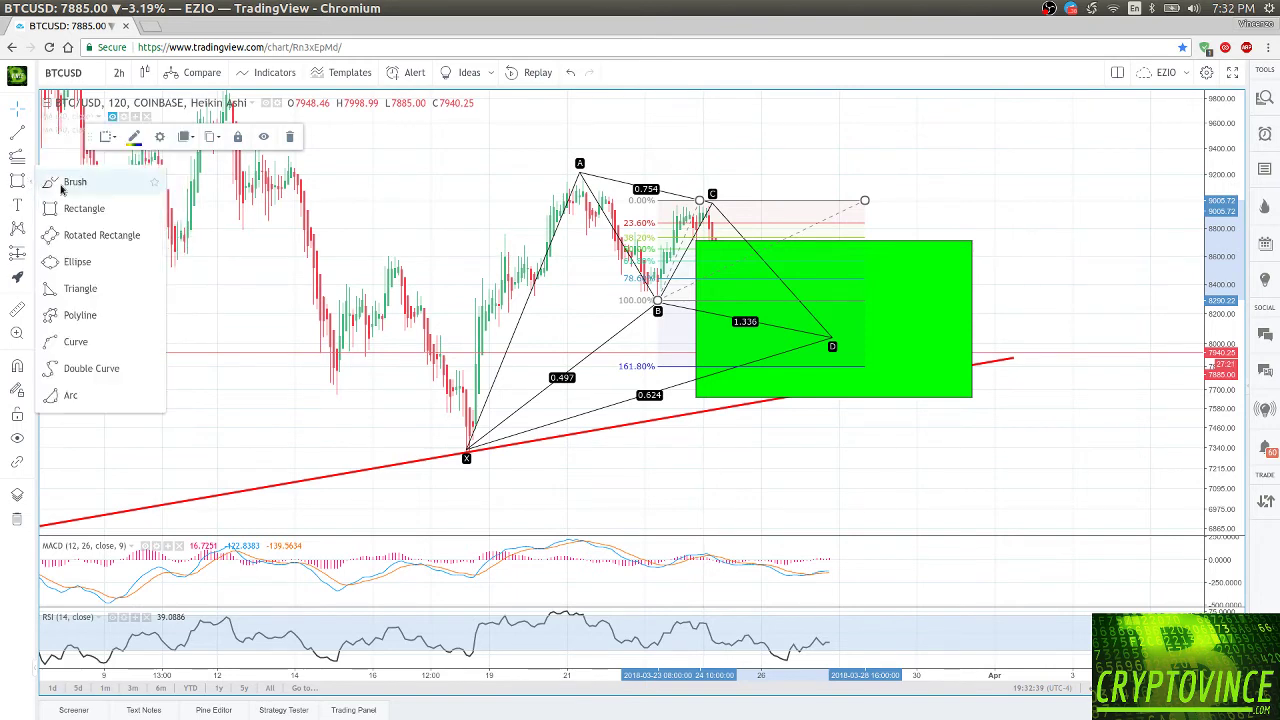
pyautogui.click(70, 183)
pyautogui.moveTo(650, 357)
pyautogui.mouseDown()
pyautogui.moveTo(608, 365)
pyautogui.moveTo(622, 381)
pyautogui.moveTo(655, 381)
pyautogui.moveTo(618, 354)
pyautogui.mouseUp()
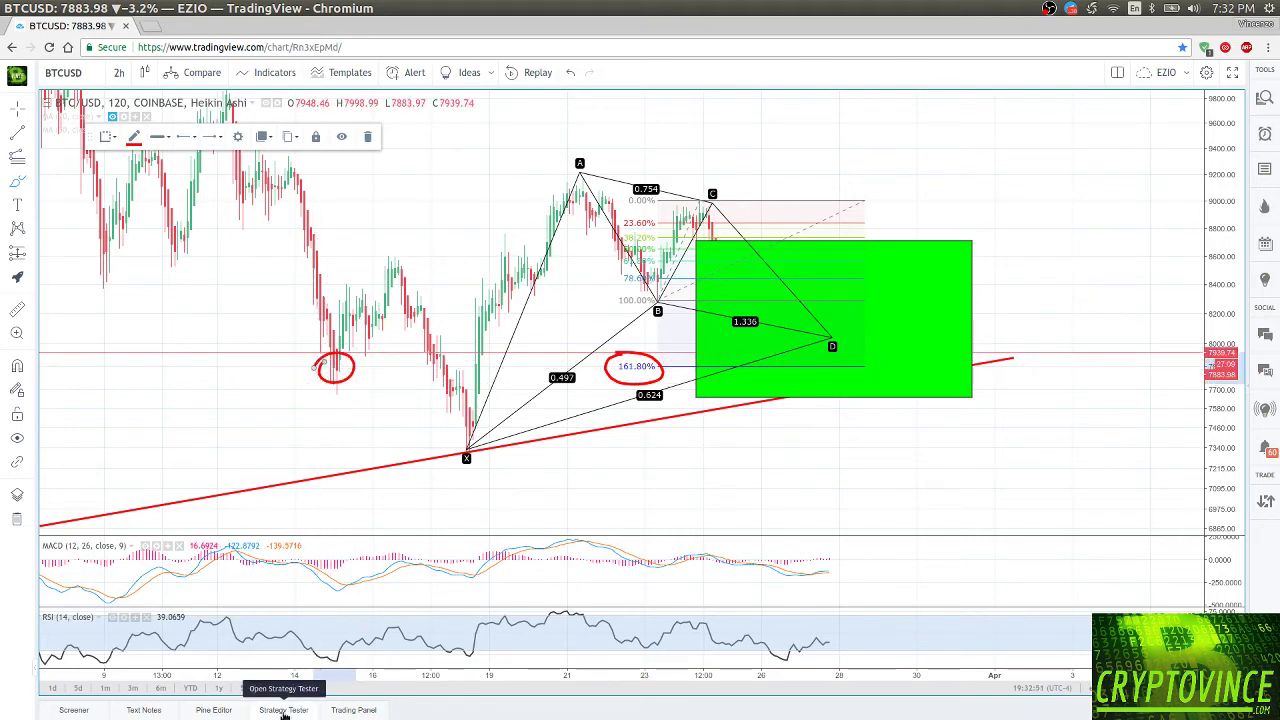
# Add a horizontal line at the 161.80% extension level, at about 7849.
pyautogui.click(29, 137)
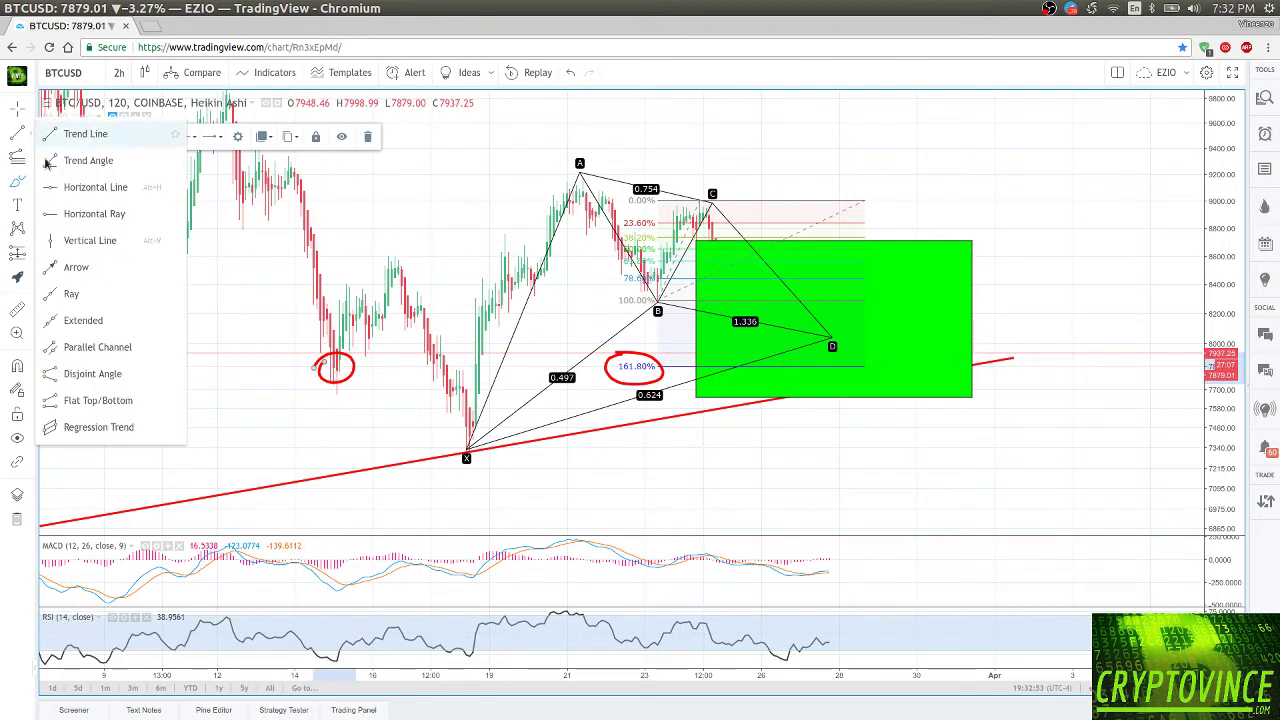
pyautogui.click(88, 190)
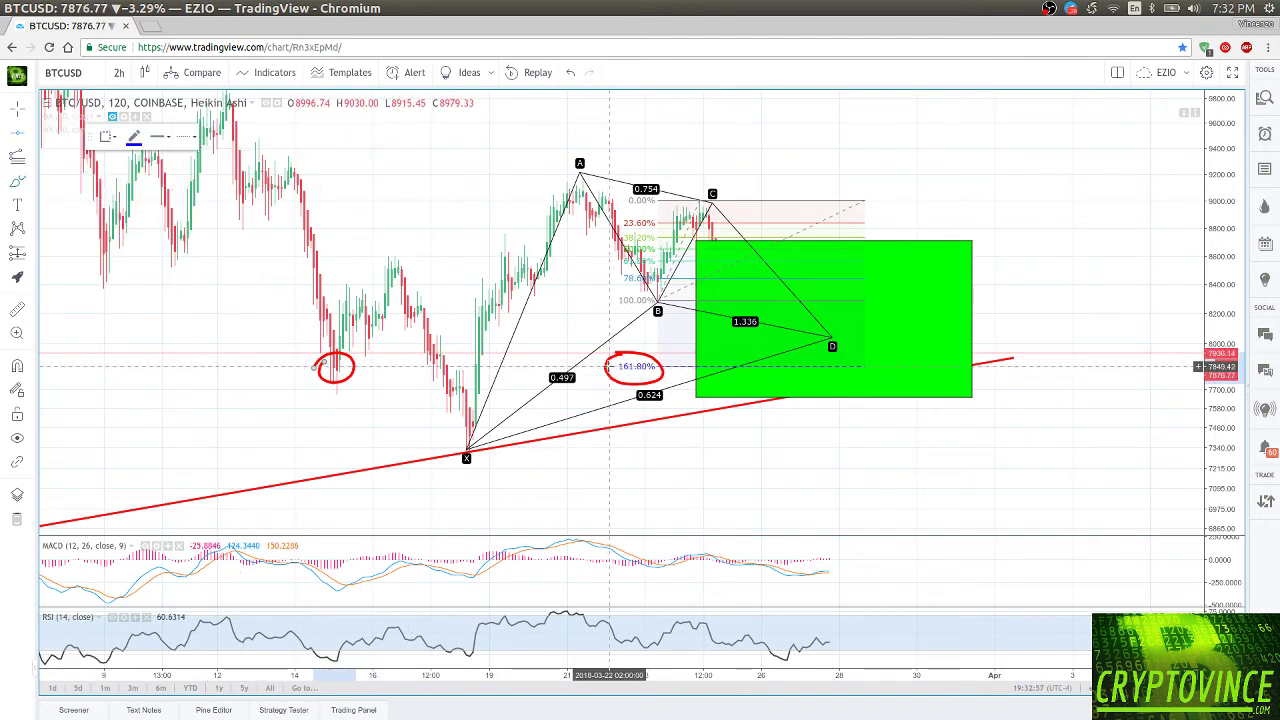
pyautogui.click(609, 366)
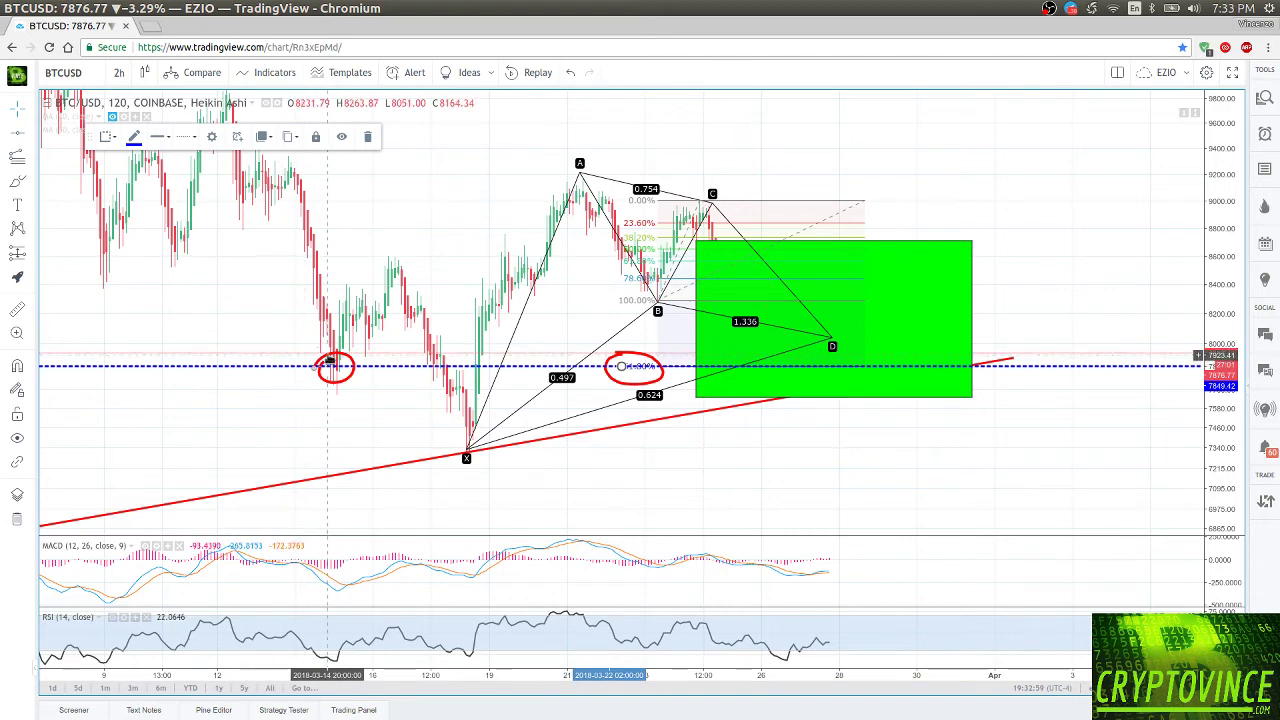
# Move the green rectangle past the latest candles, starting at about 29 March and spanning about 8550 to 7495, to uncover the price action around D.
pyautogui.moveTo(903, 246); pyautogui.dragTo(1115, 262)
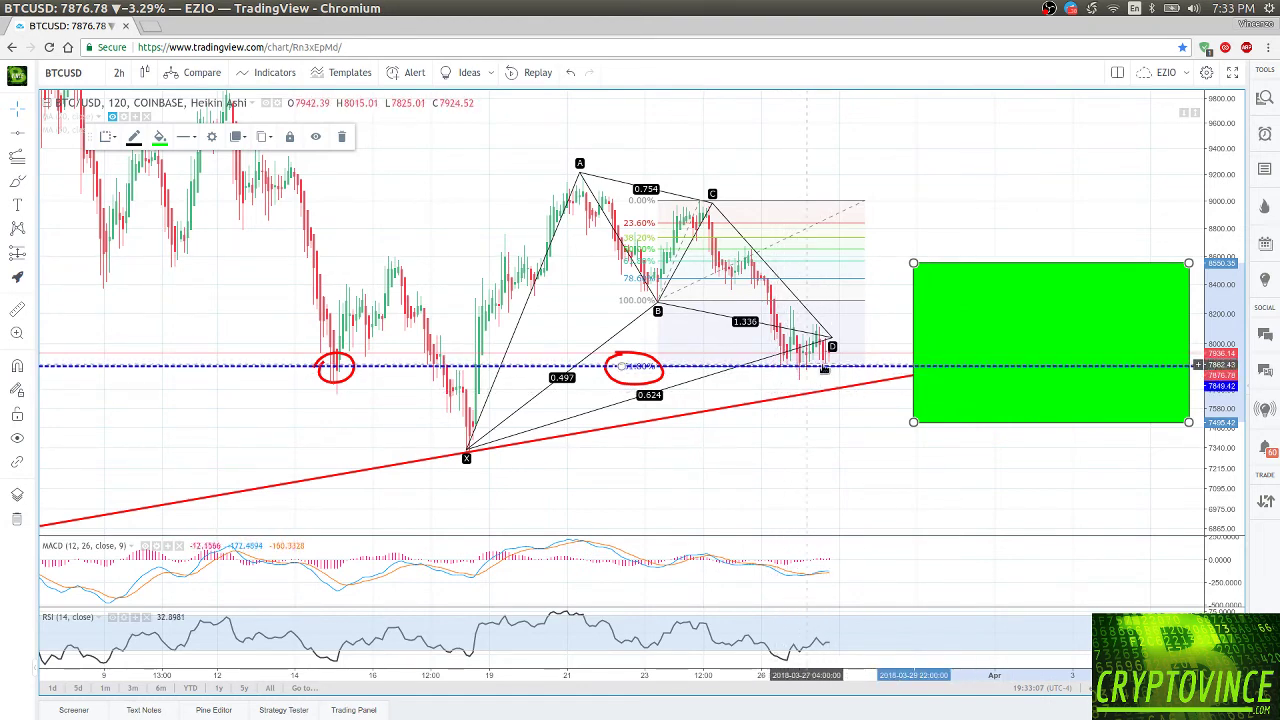
pyautogui.click(860, 460)
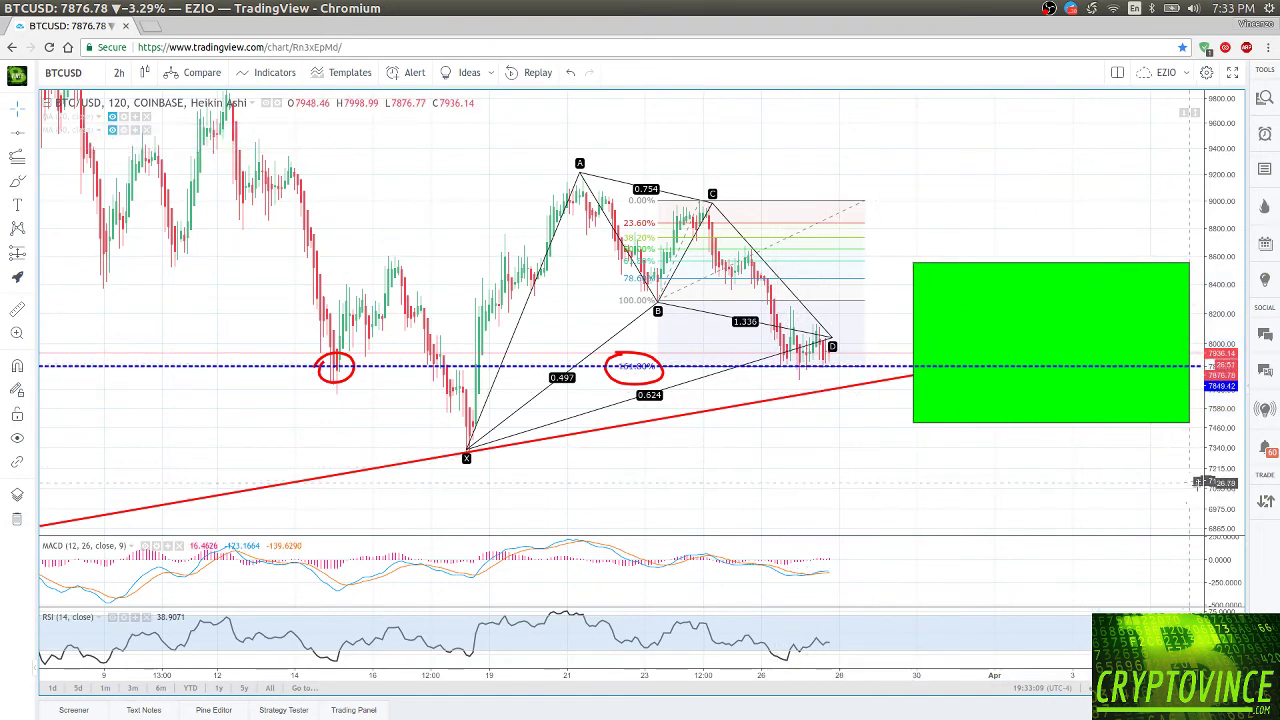
pyautogui.moveTo(1230, 485); pyautogui.dragTo(1238, 437)
pyautogui.moveTo(894, 497); pyautogui.dragTo(883, 434)
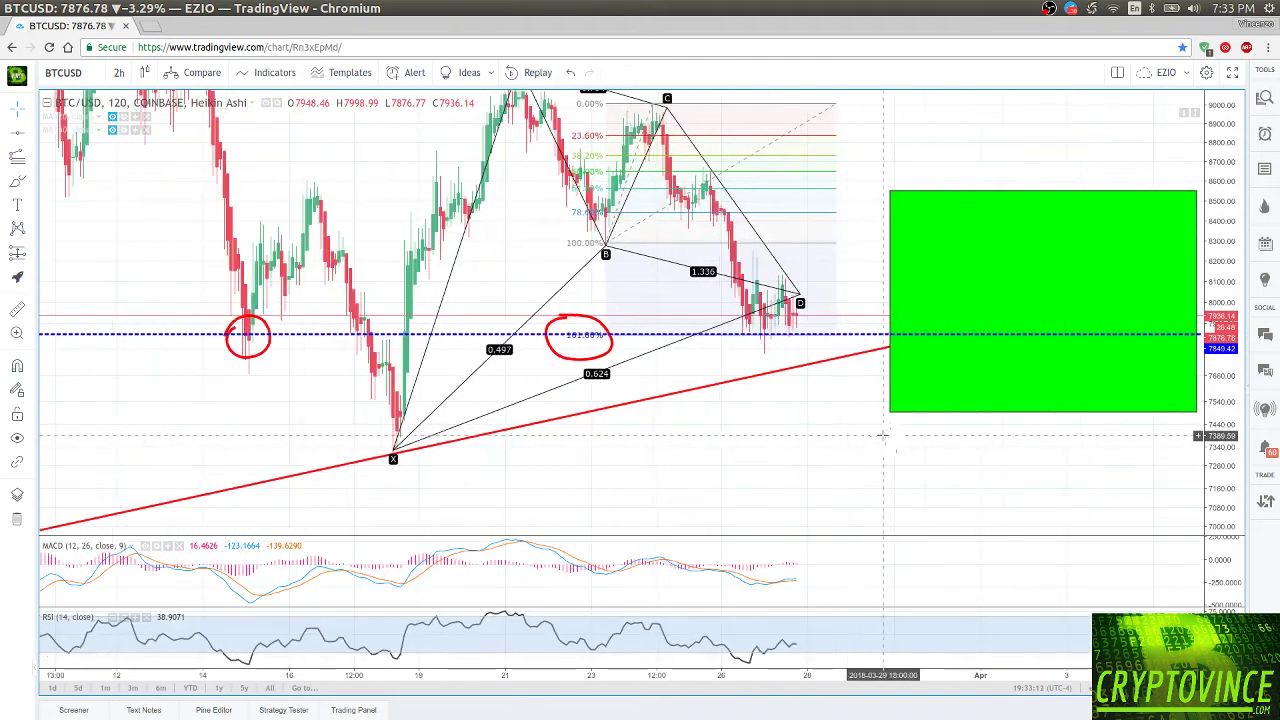
pyautogui.click(808, 366)
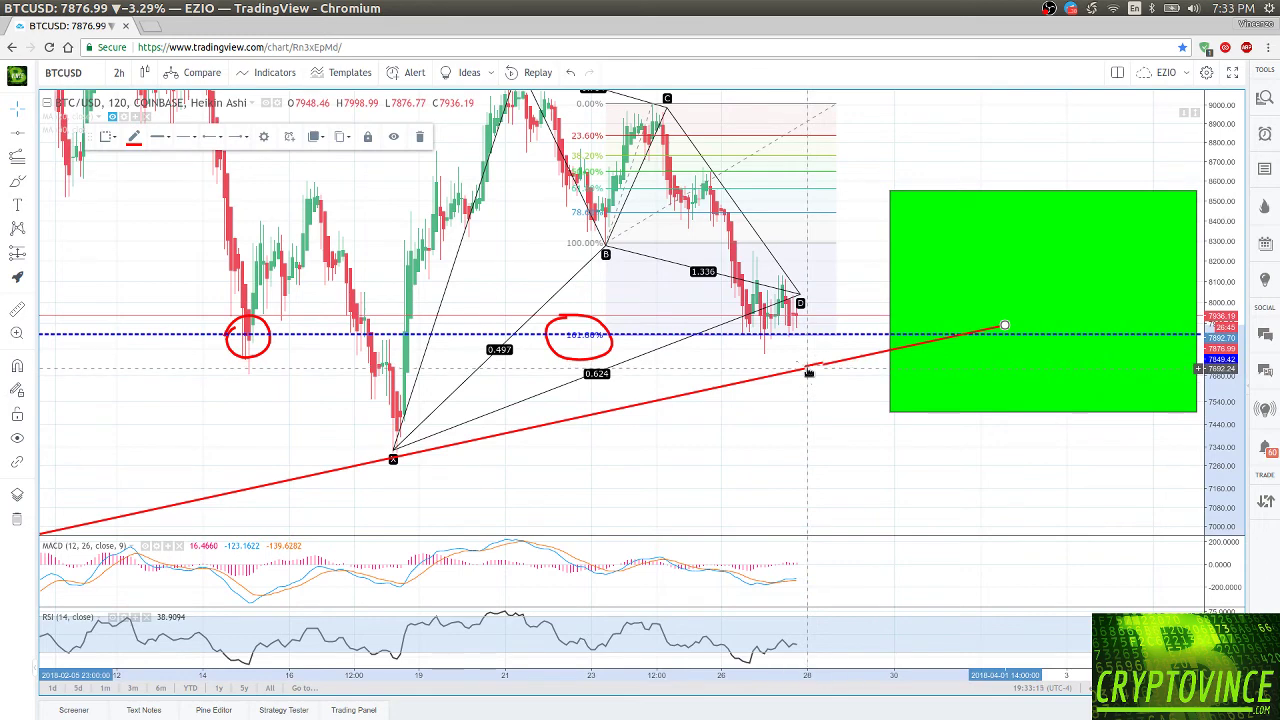
pyautogui.moveTo(808, 366); pyautogui.dragTo(809, 366)
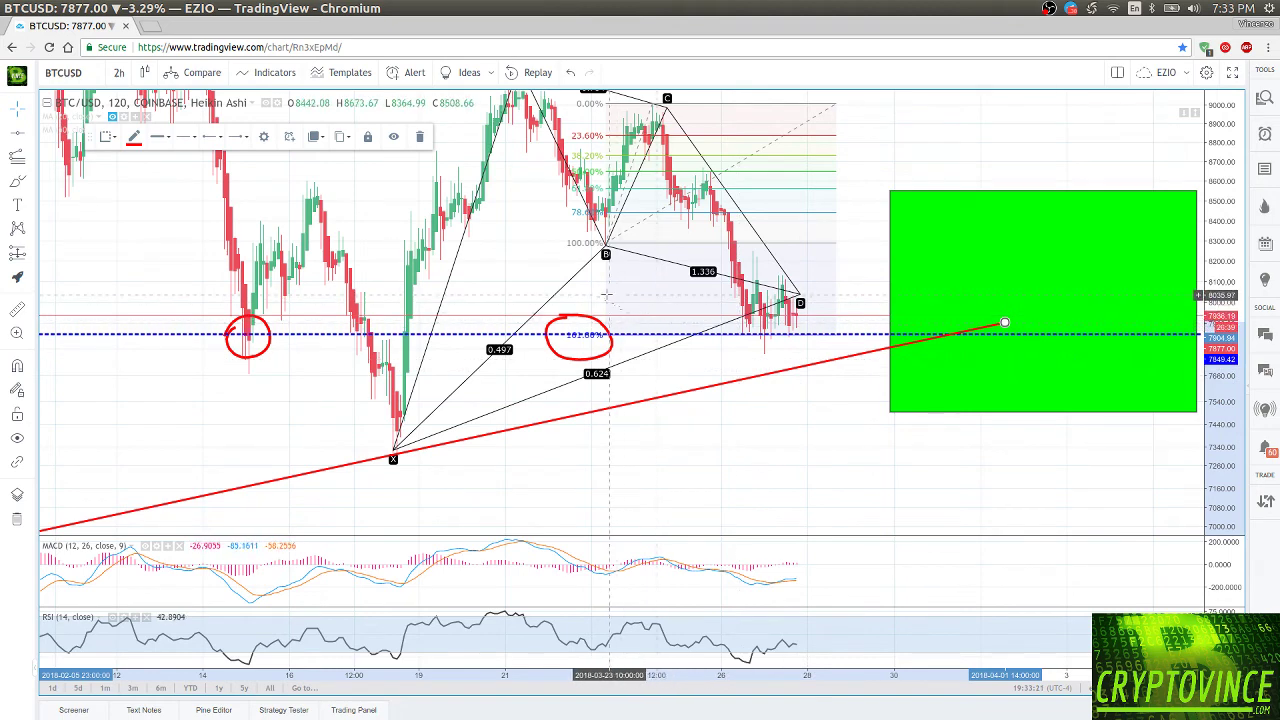
# Turn on the 2.618 level of the Trend-Based Fib Extension.
pyautogui.doubleClick(606, 299)
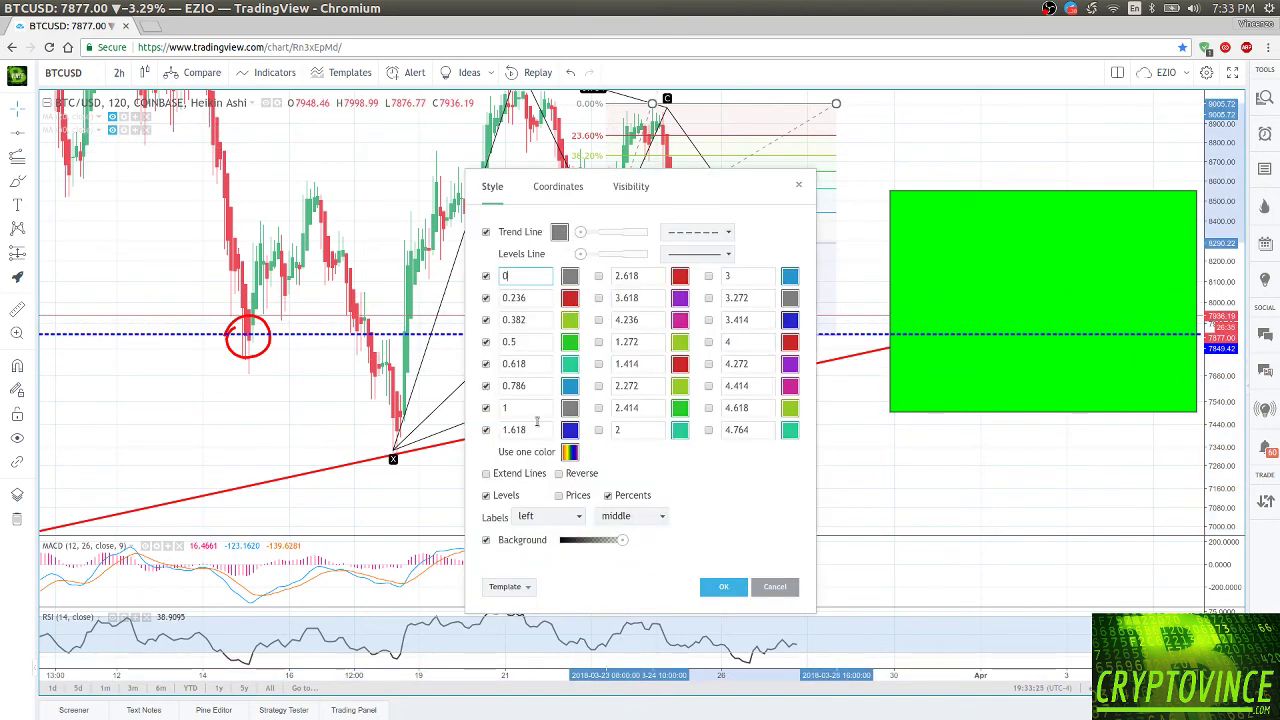
pyautogui.click(599, 276)
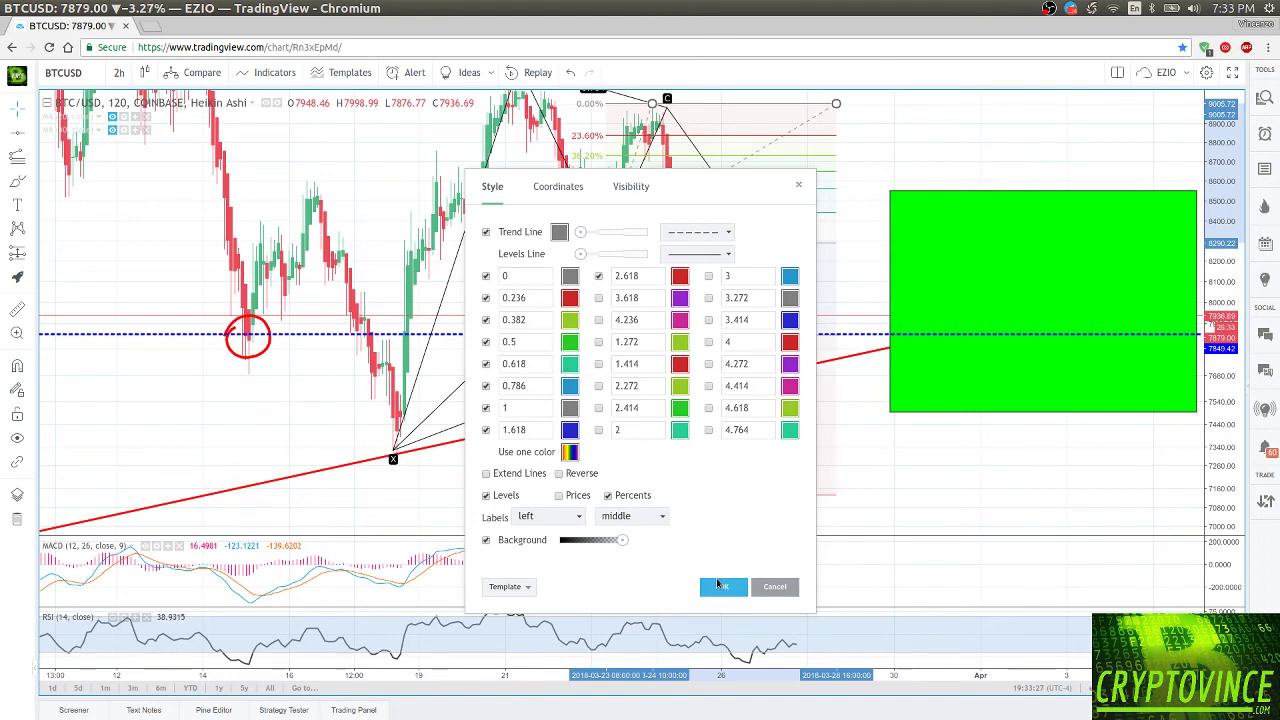
pyautogui.click(719, 585)
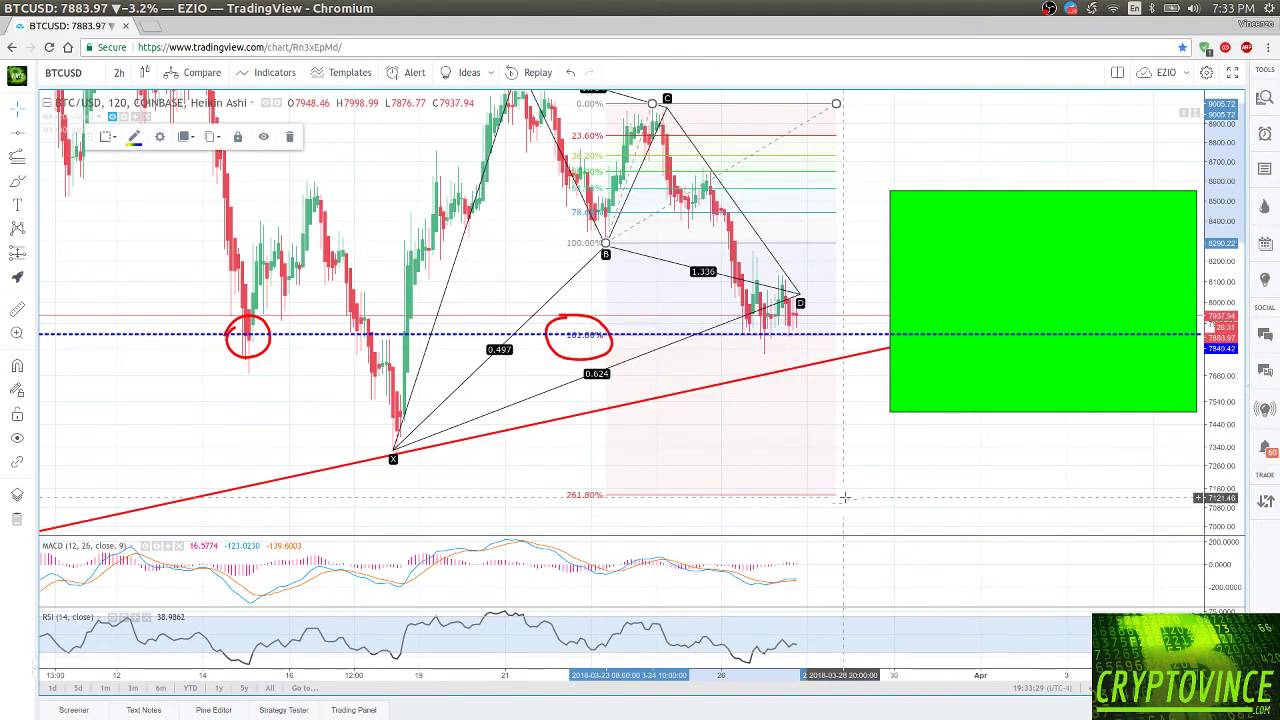
# Delete the green rectangle beyond the latest candles.
pyautogui.scroll(-3, 845, 496)
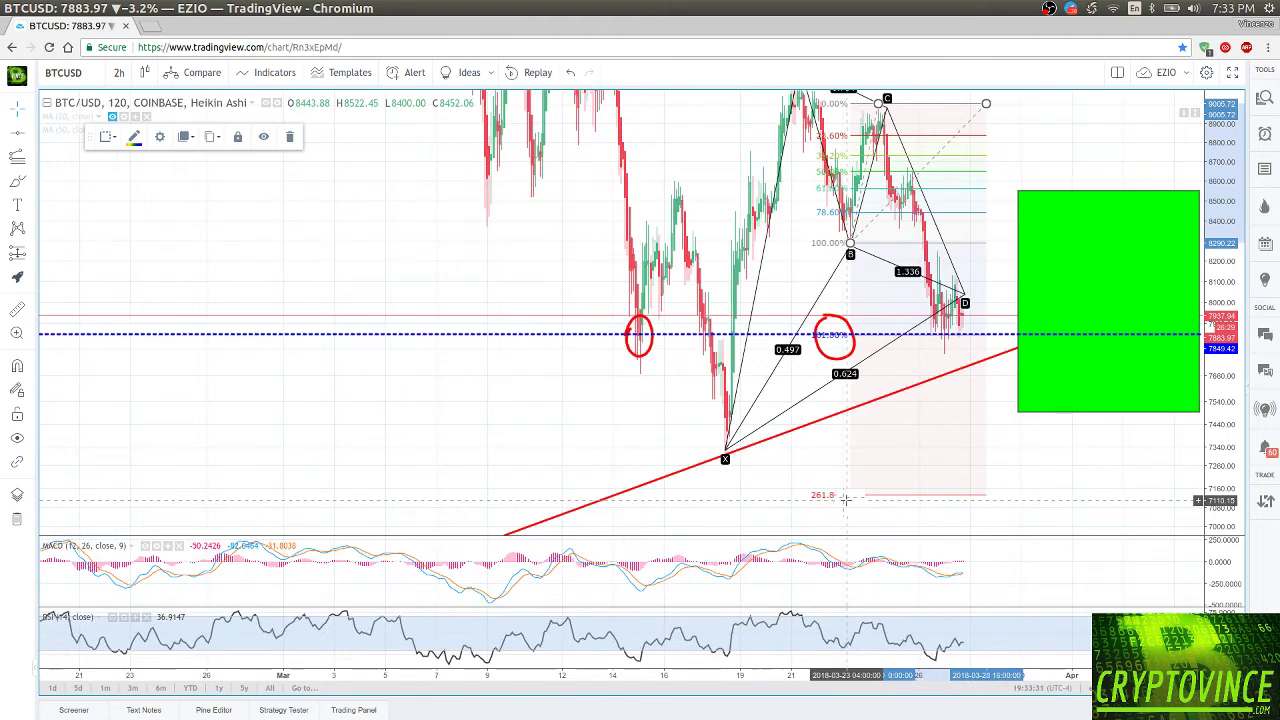
pyautogui.scroll(5, 845, 496)
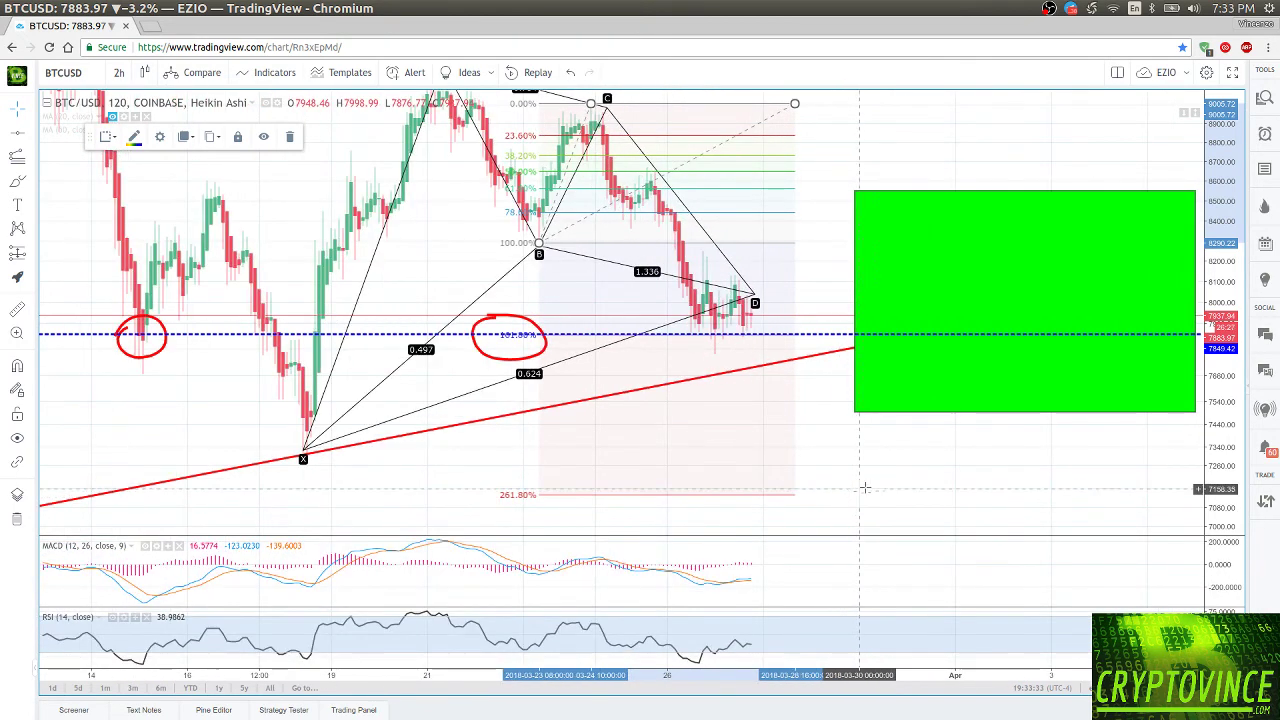
pyautogui.moveTo(875, 478); pyautogui.dragTo(849, 480)
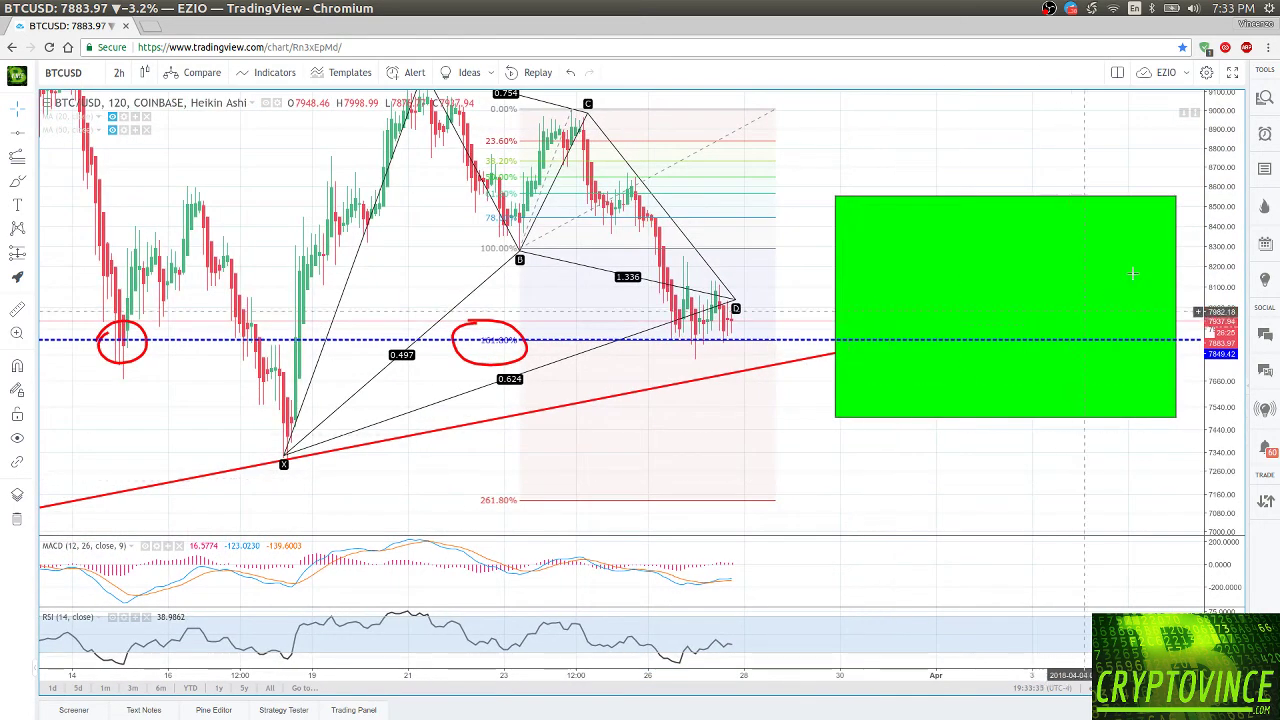
pyautogui.click(1119, 198)
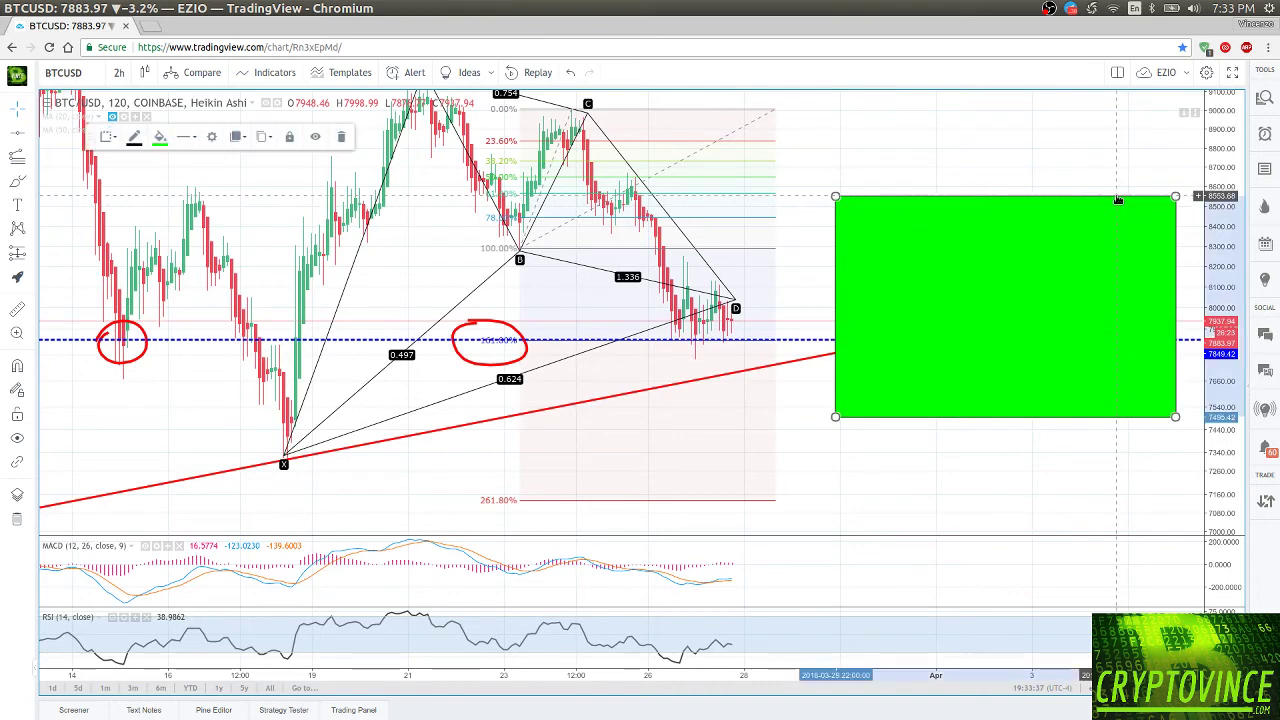
pyautogui.press('Delete')
# Measure the price drop with a Price Range from about 8730 after point C down to the dashed 161.80% line, and delete the measurement.
pyautogui.moveTo(977, 286); pyautogui.dragTo(1046, 300)
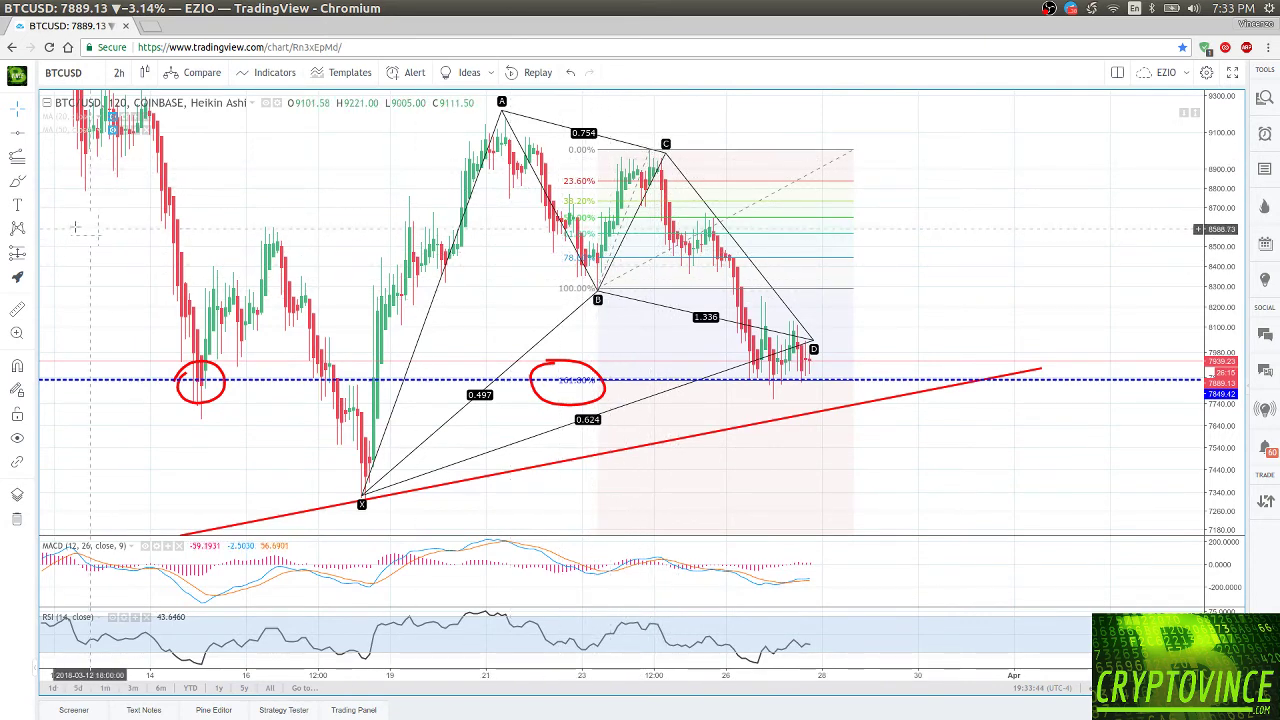
pyautogui.click(33, 160)
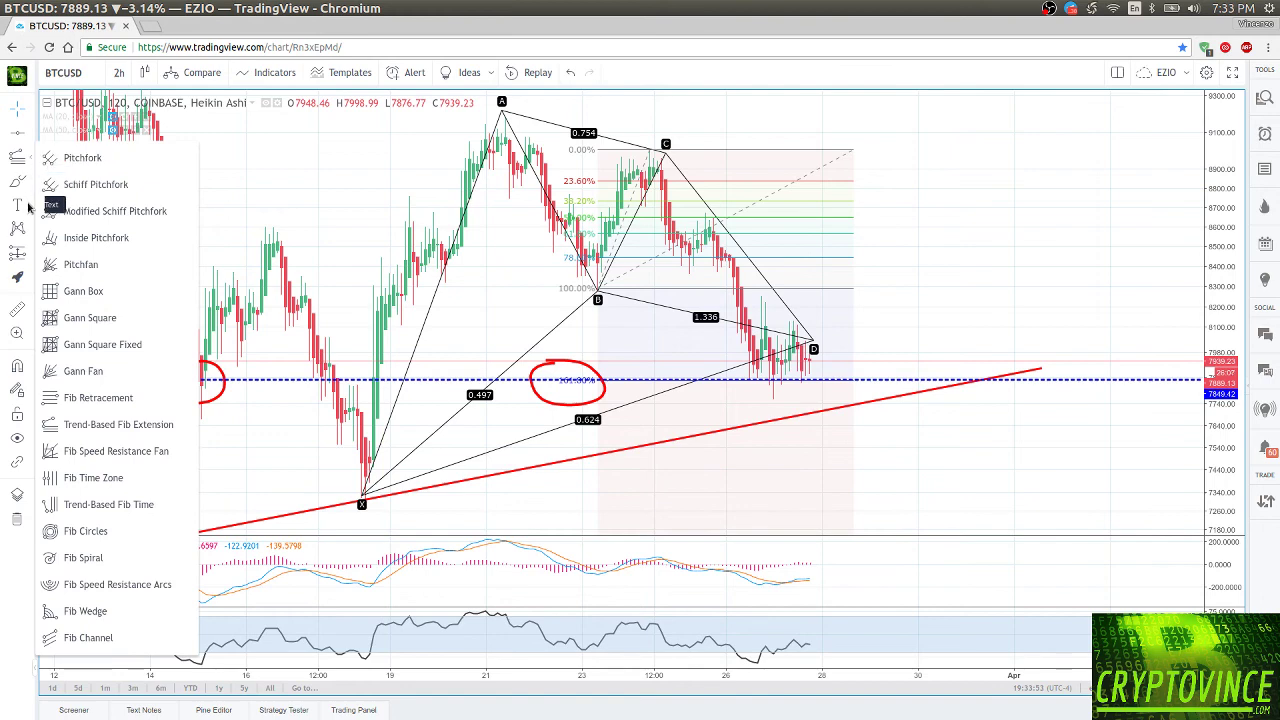
pyautogui.click(28, 258)
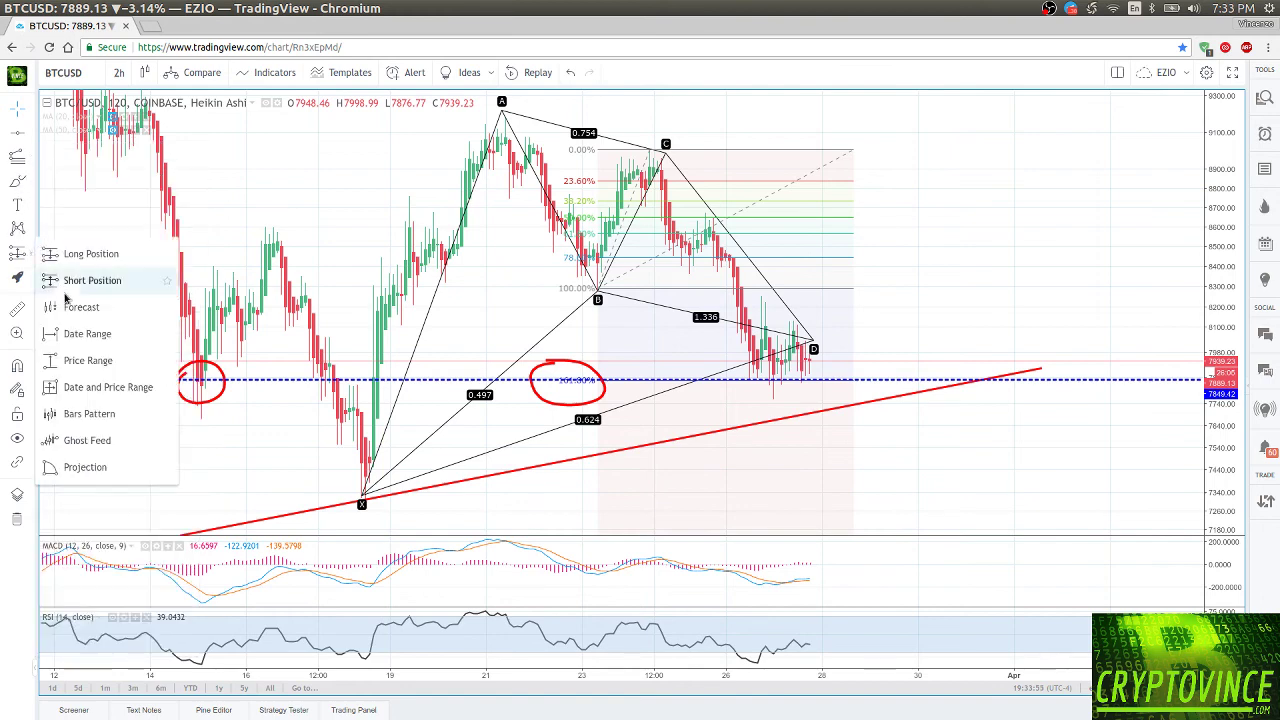
pyautogui.click(90, 363)
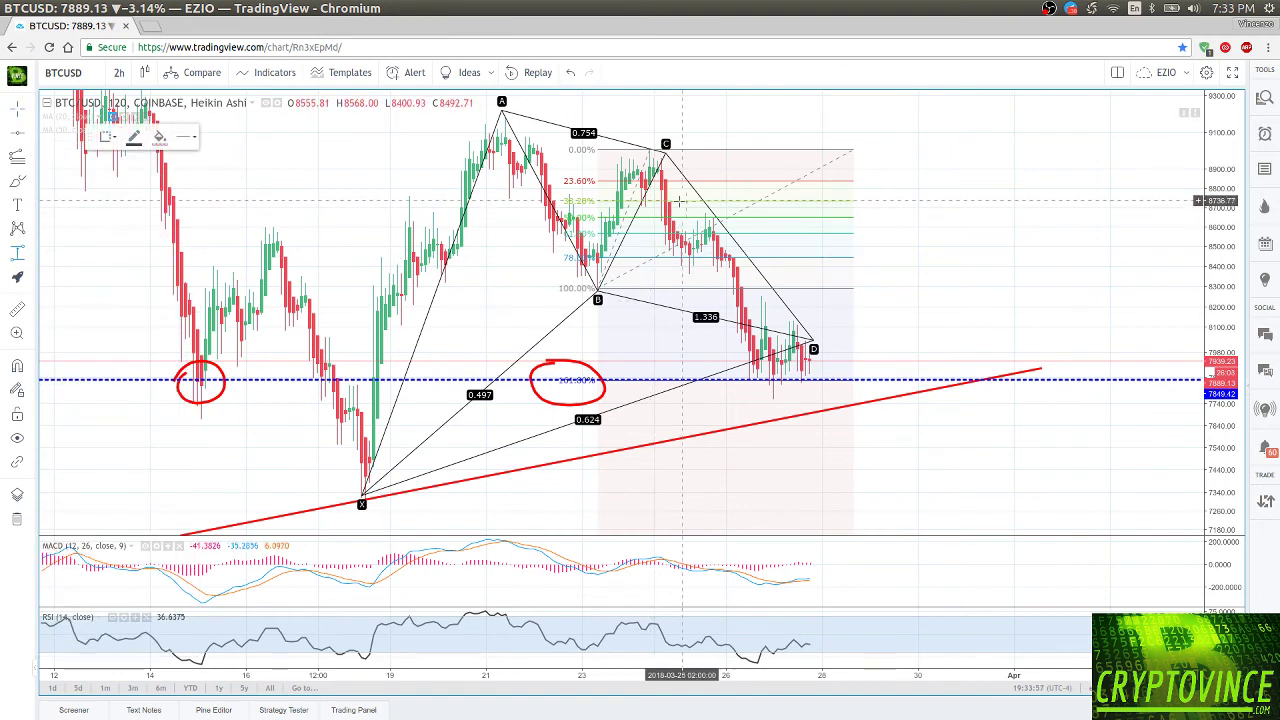
pyautogui.click(677, 202)
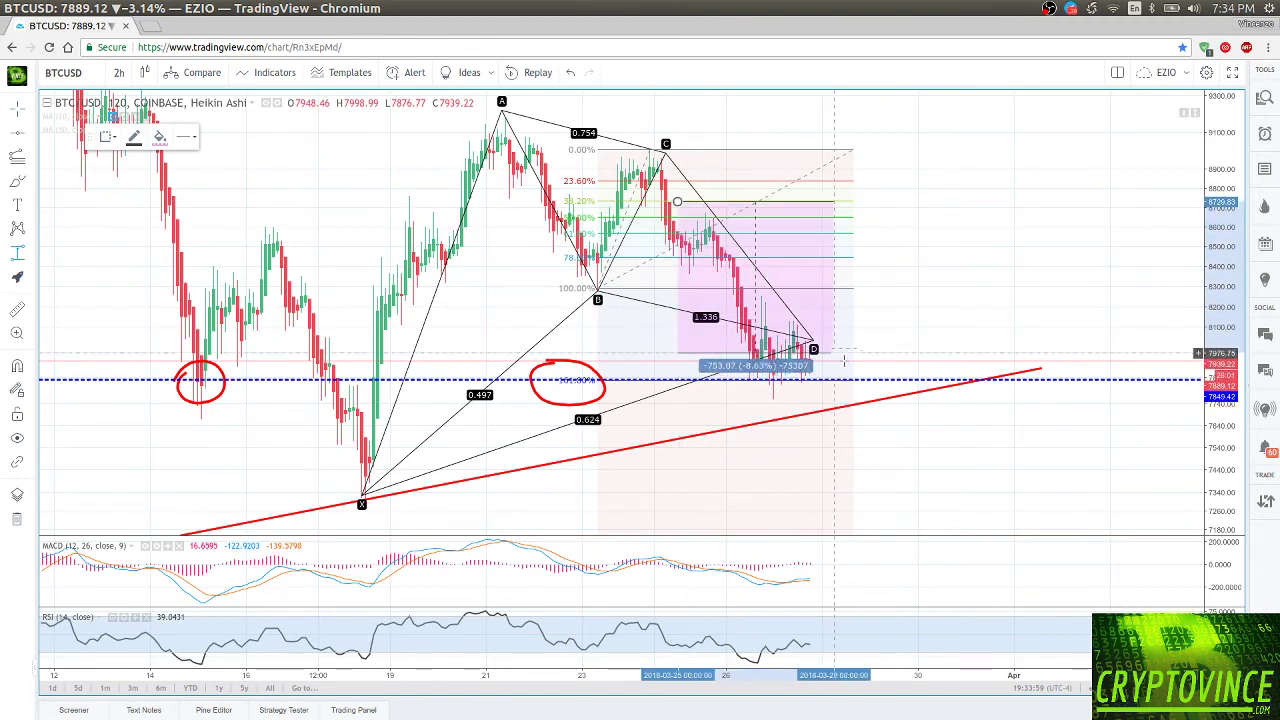
pyautogui.click(878, 380)
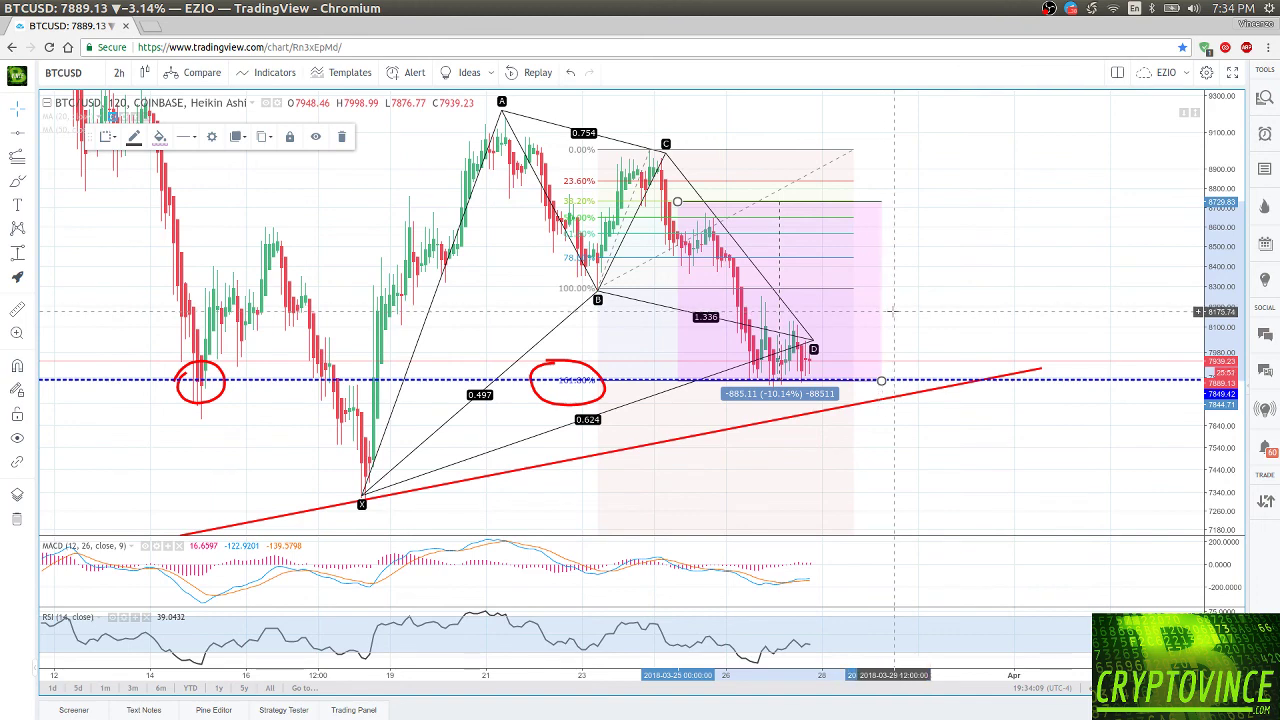
pyautogui.press('Delete')
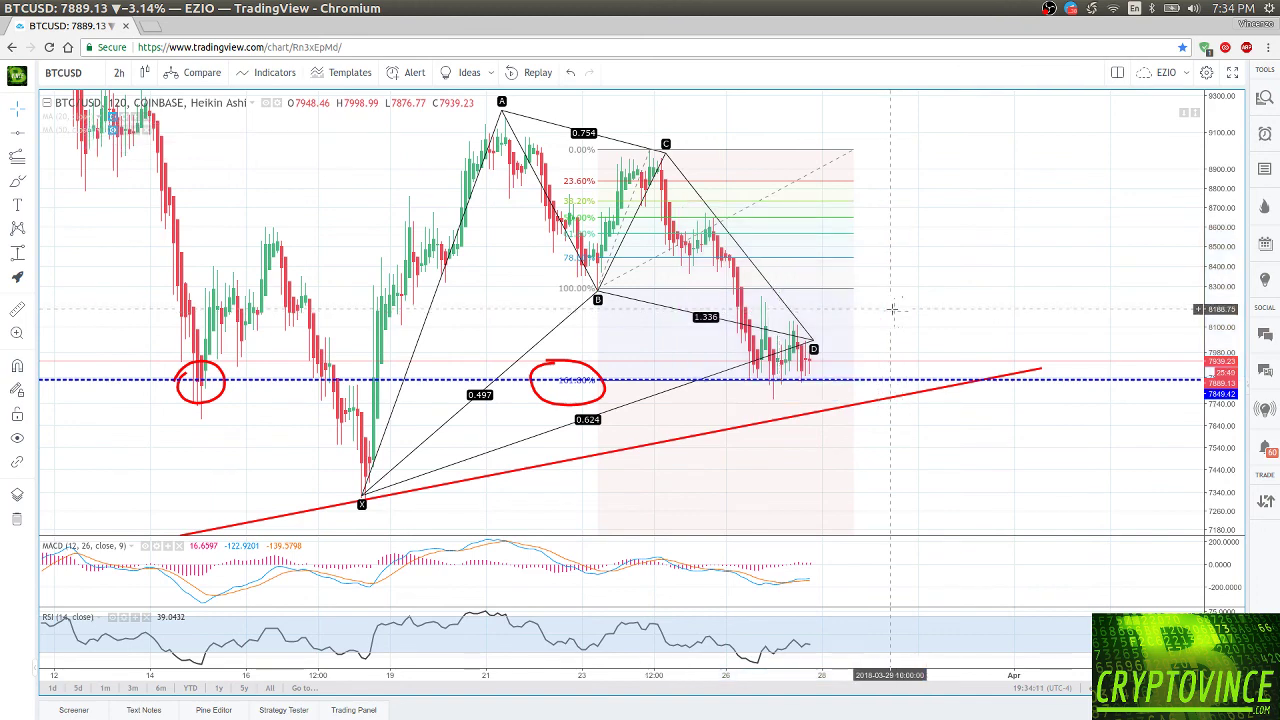
pyautogui.scroll(4, 893, 305)
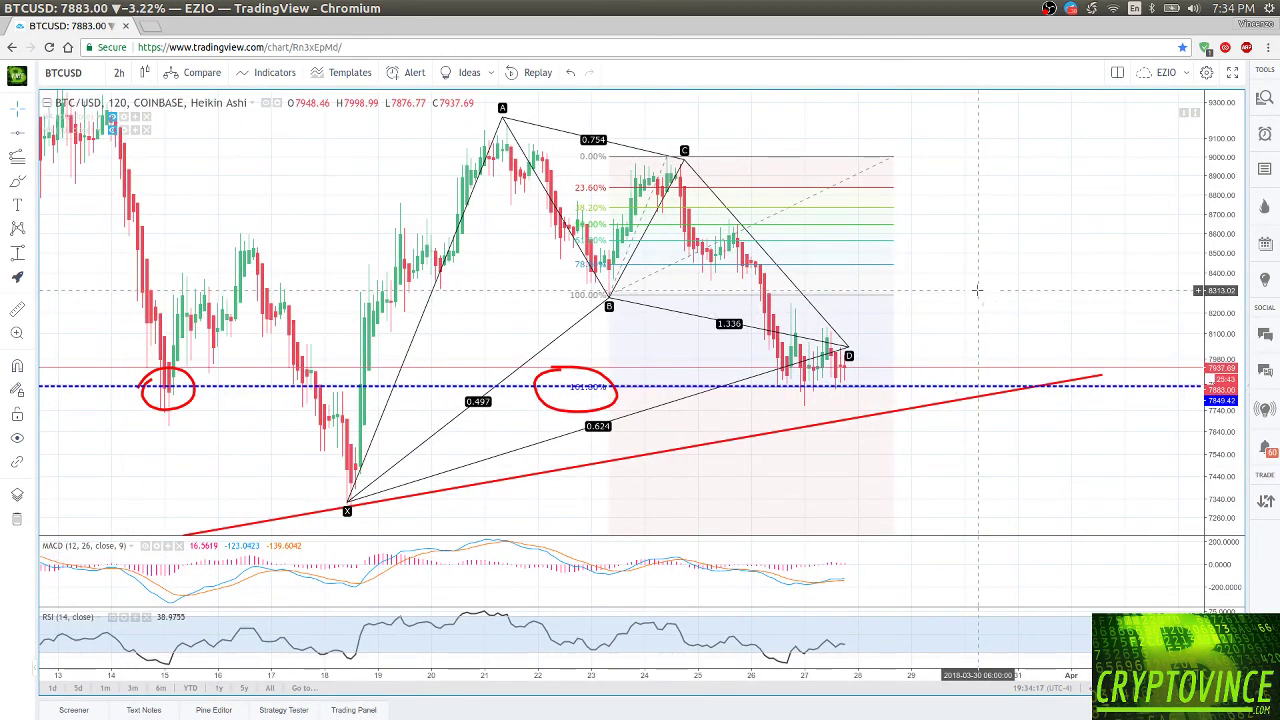
pyautogui.scroll(4, 978, 288)
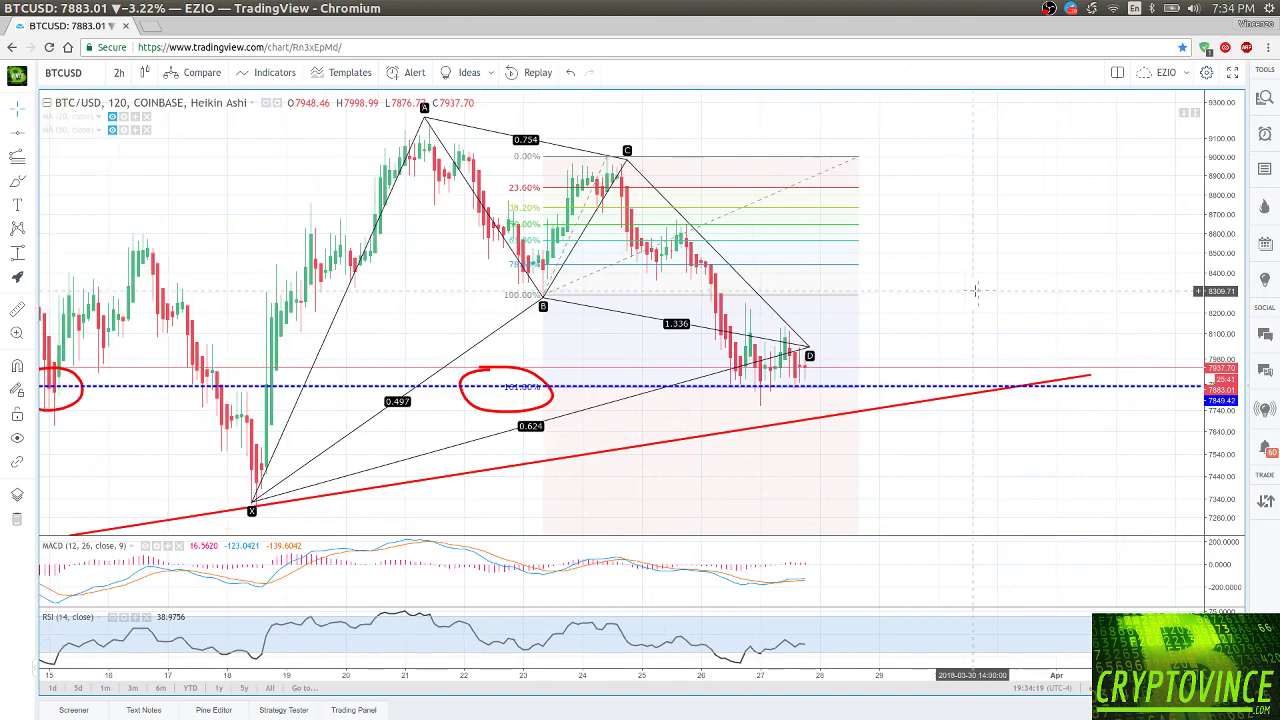
pyautogui.scroll(-2, 968, 296)
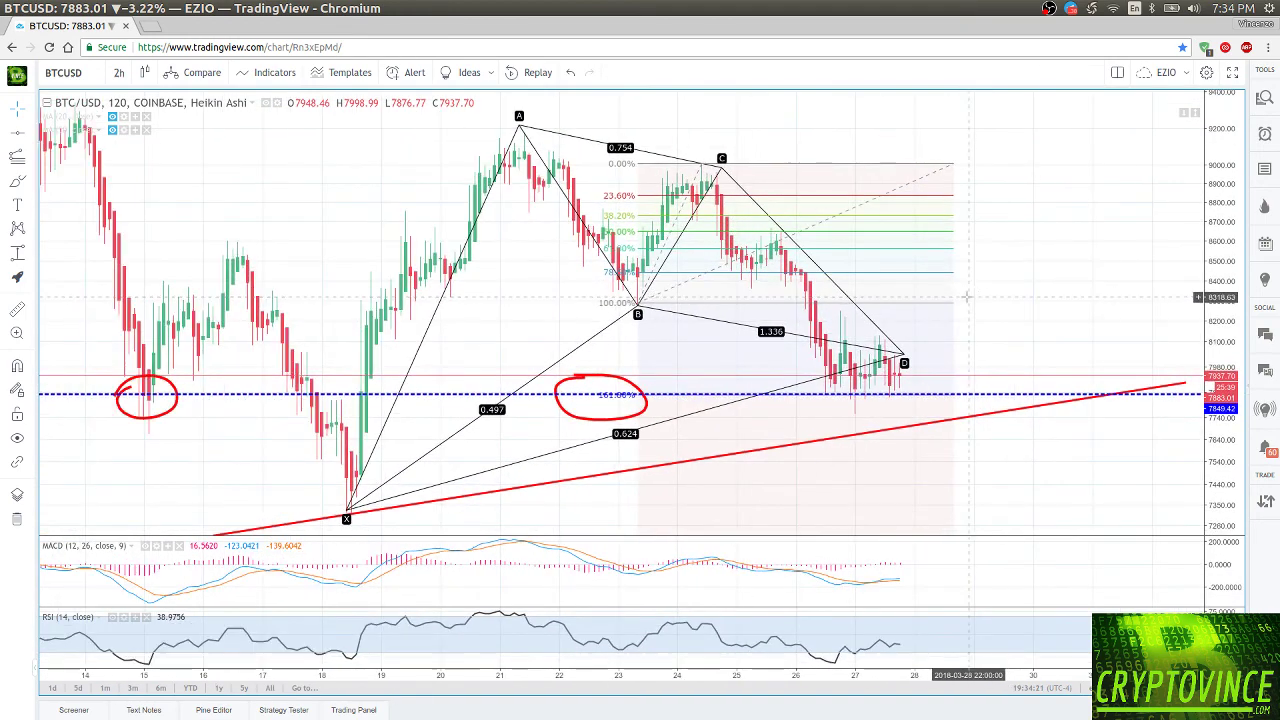
pyautogui.scroll(-2, 967, 295)
pyautogui.scroll(-1, 967, 296)
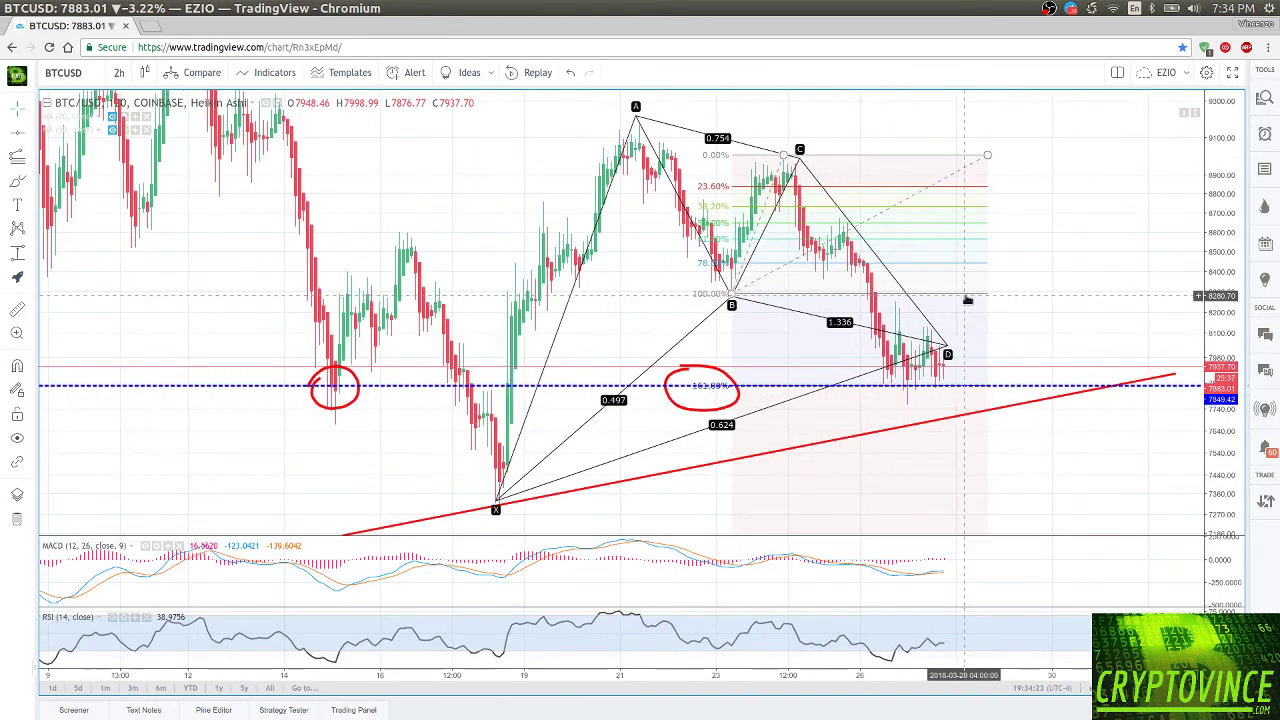